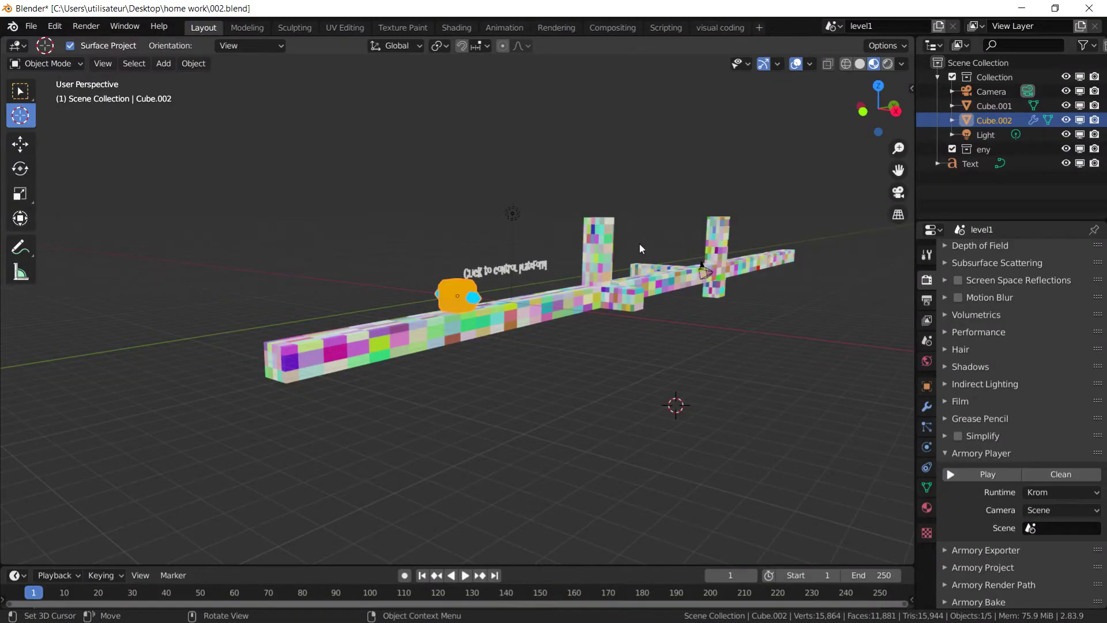
- Orbit around the level and launch it in the Armory player to watch the game run
middle_drag(639, 249, 626, 367)
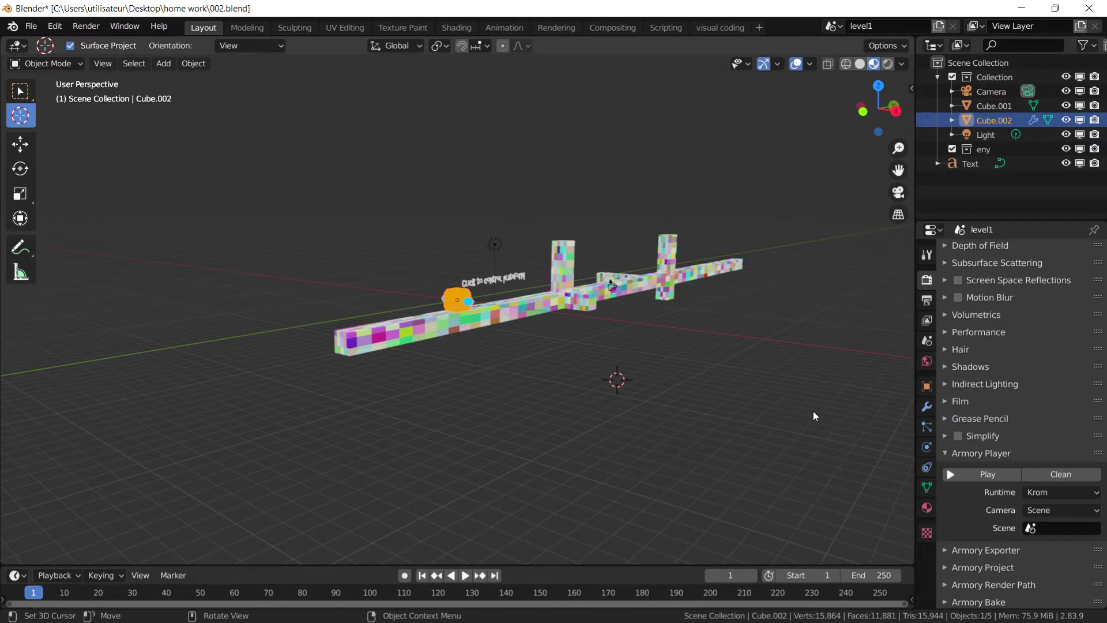
click(957, 482)
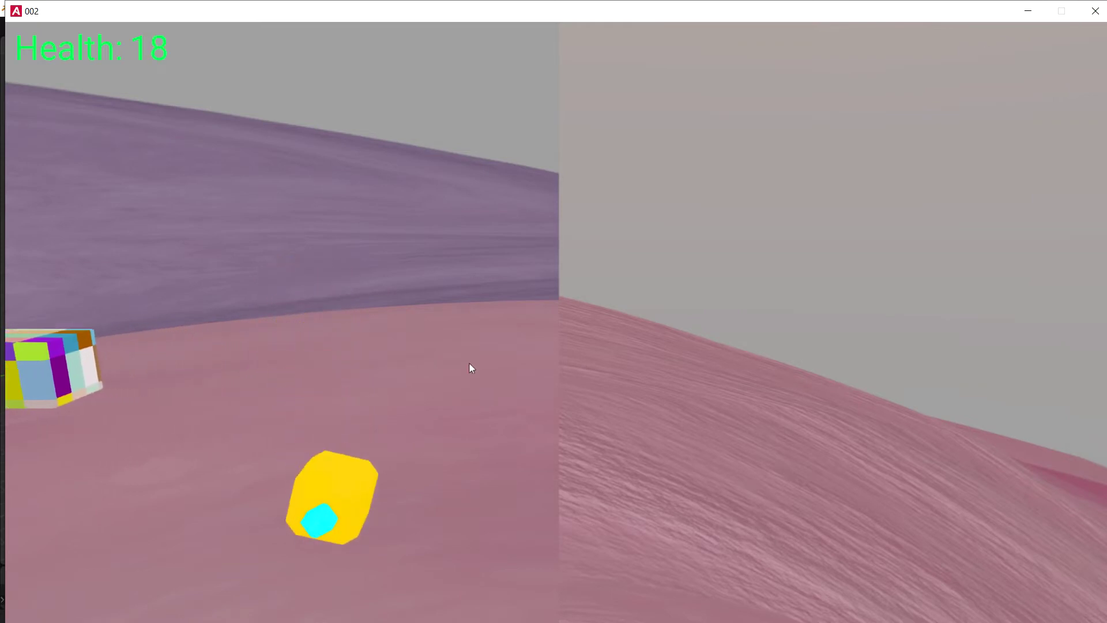
- Close the game window and orbit the view back onto the beam
click(1093, 12)
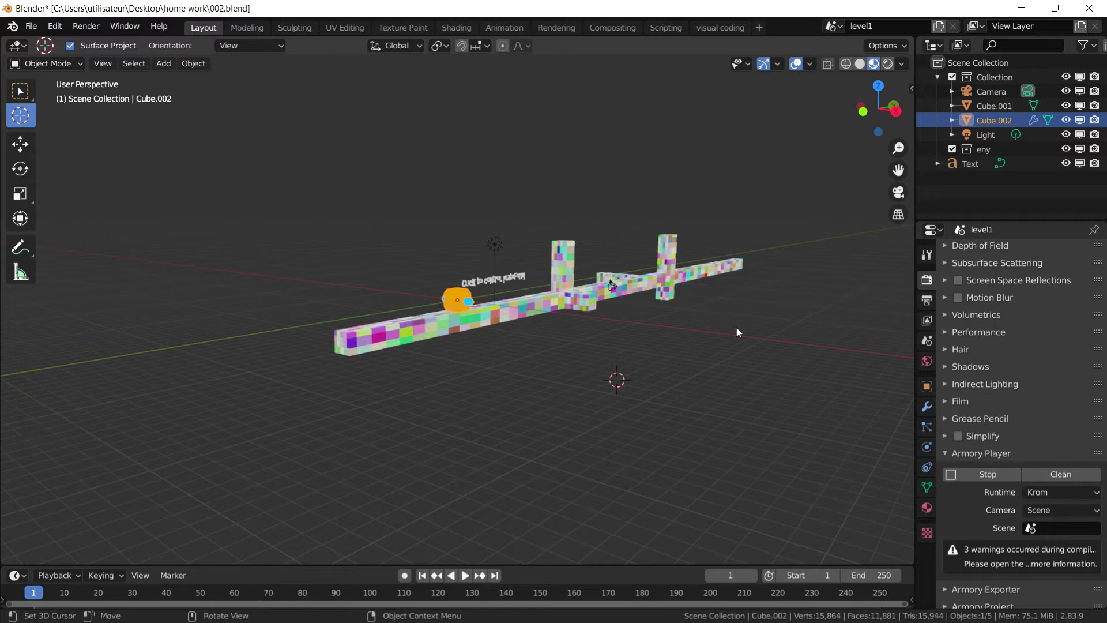
middle_drag(736, 329, 662, 345)
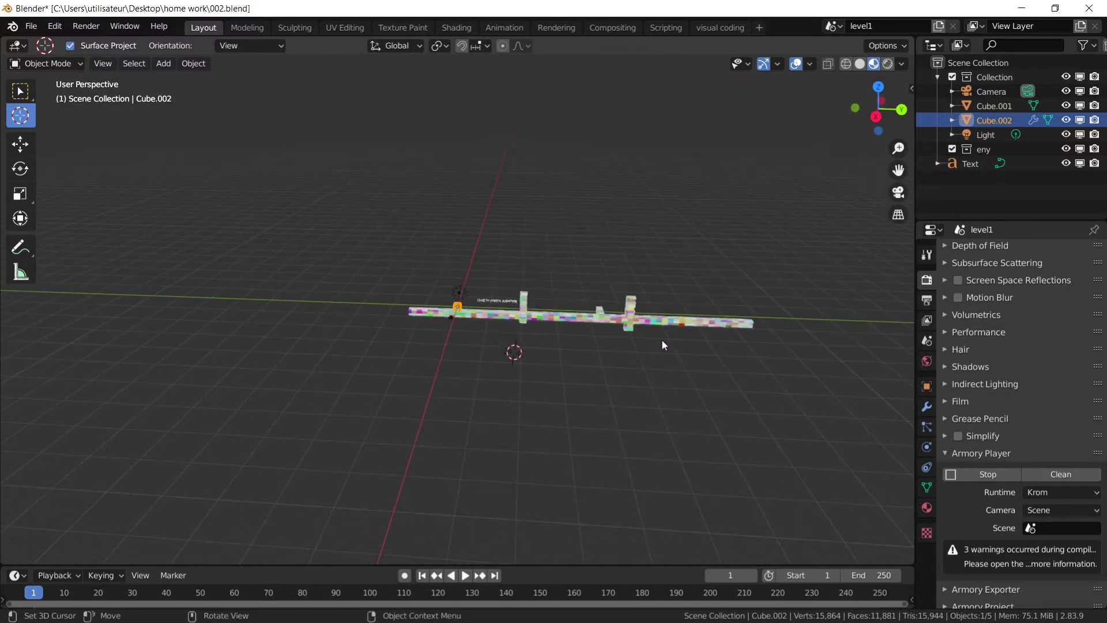
scroll(477, 351, up, 7)
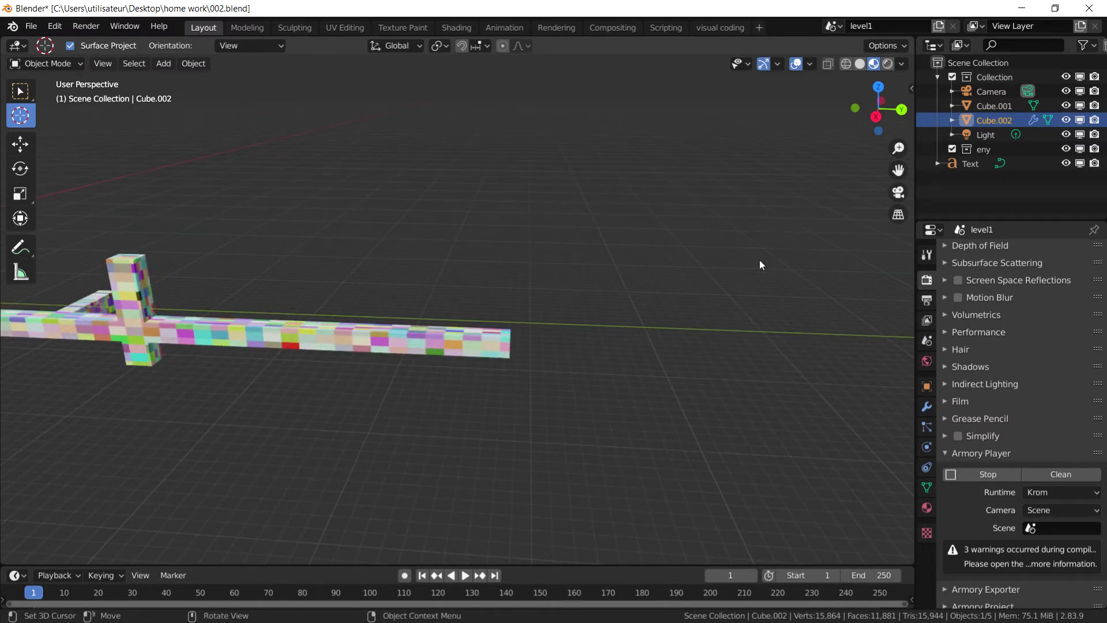
- Pan and zoom the view in on the far end of the long textured beam
middle_drag(576, 378, 517, 372)
scroll(381, 400, down, 3)
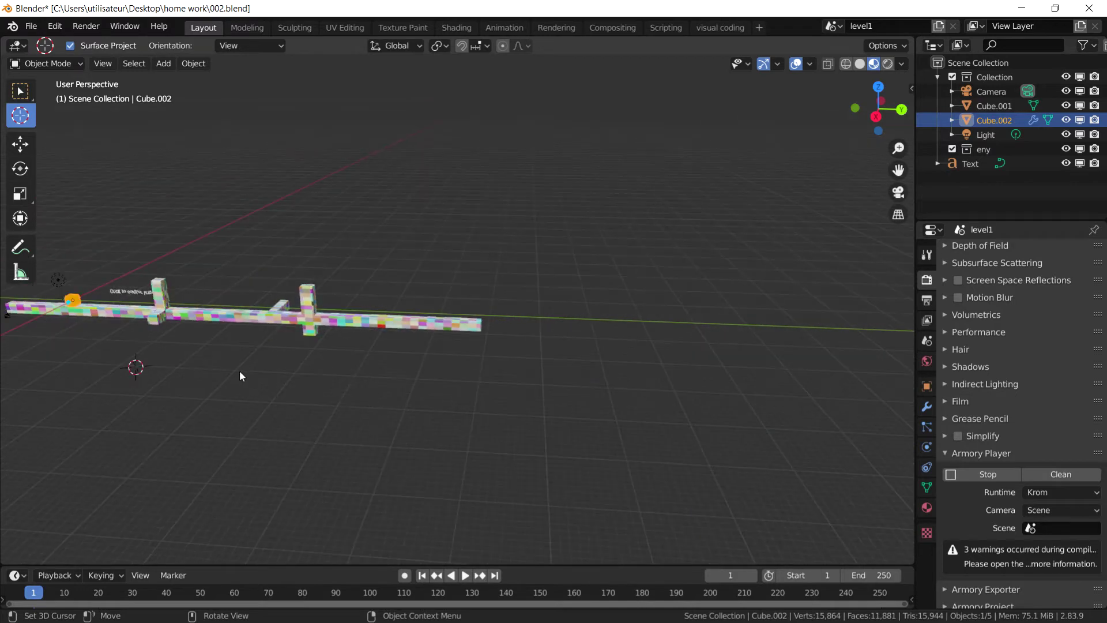
scroll(240, 374, down, 2)
scroll(239, 374, up, 2)
scroll(240, 374, up, 1)
scroll(240, 374, down, 2)
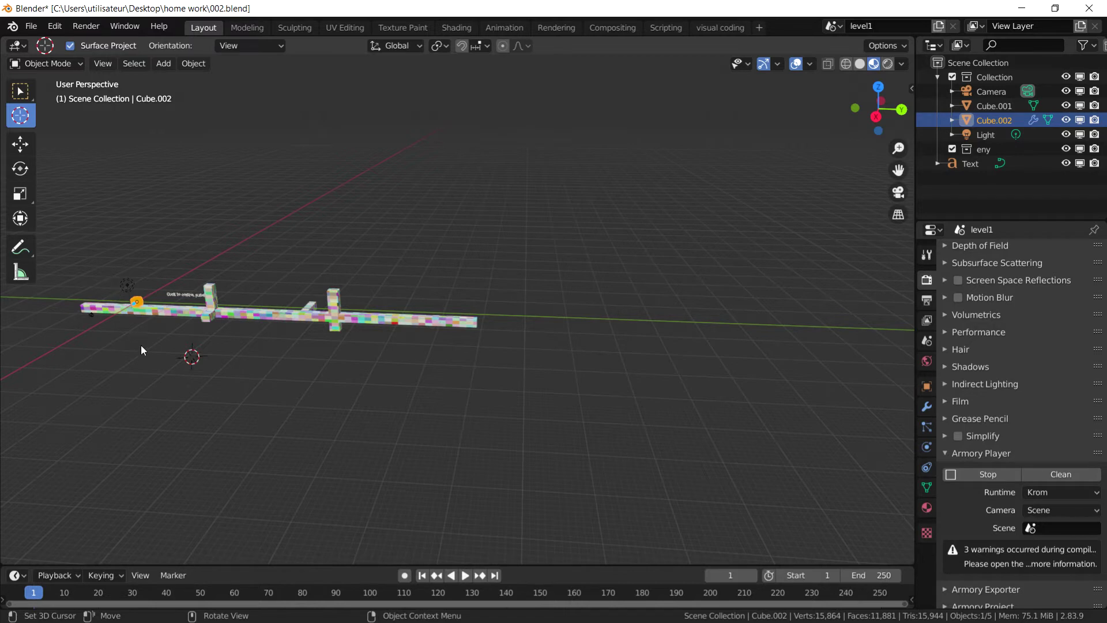
shift+middle_drag(196, 369, 193, 370)
scroll(193, 371, up, 3)
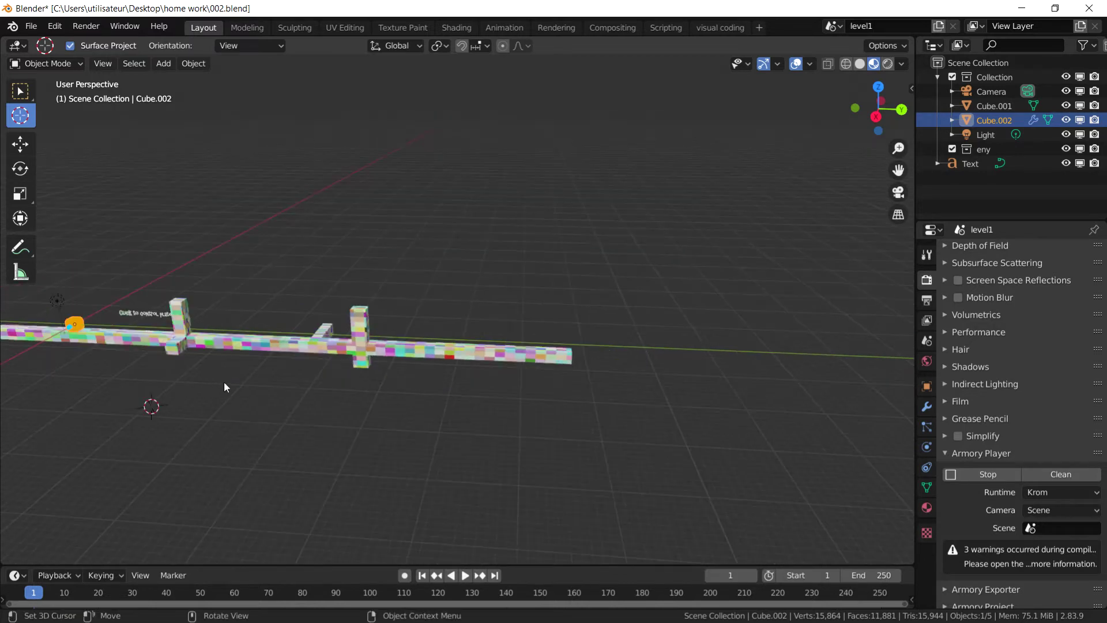
scroll(472, 376, up, 3)
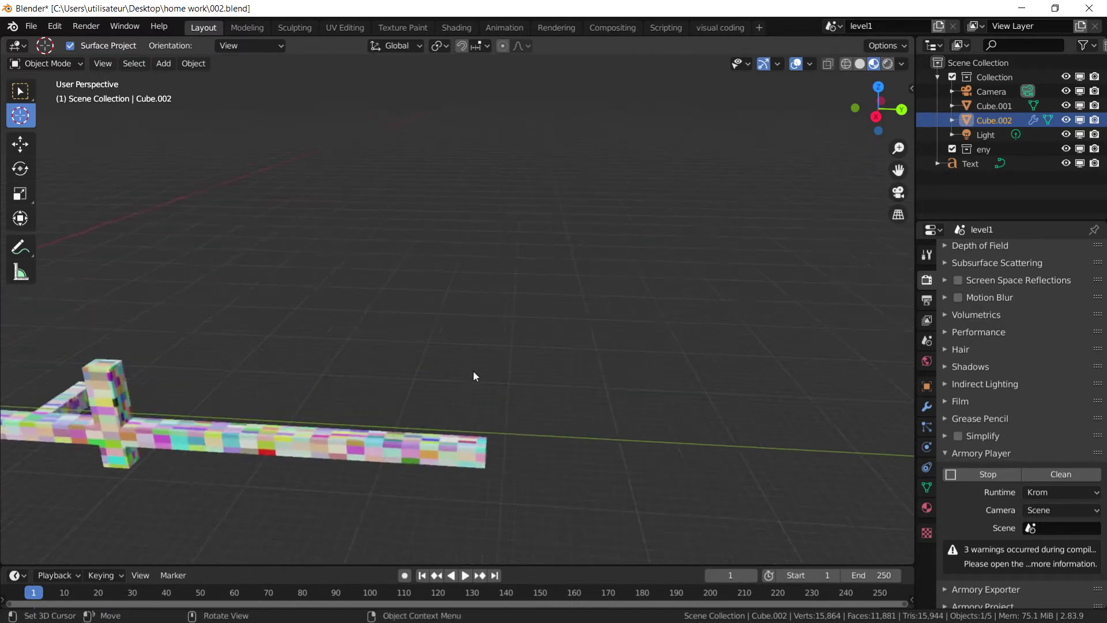
shift+middle_drag(472, 376, 455, 328)
scroll(463, 326, up, 2)
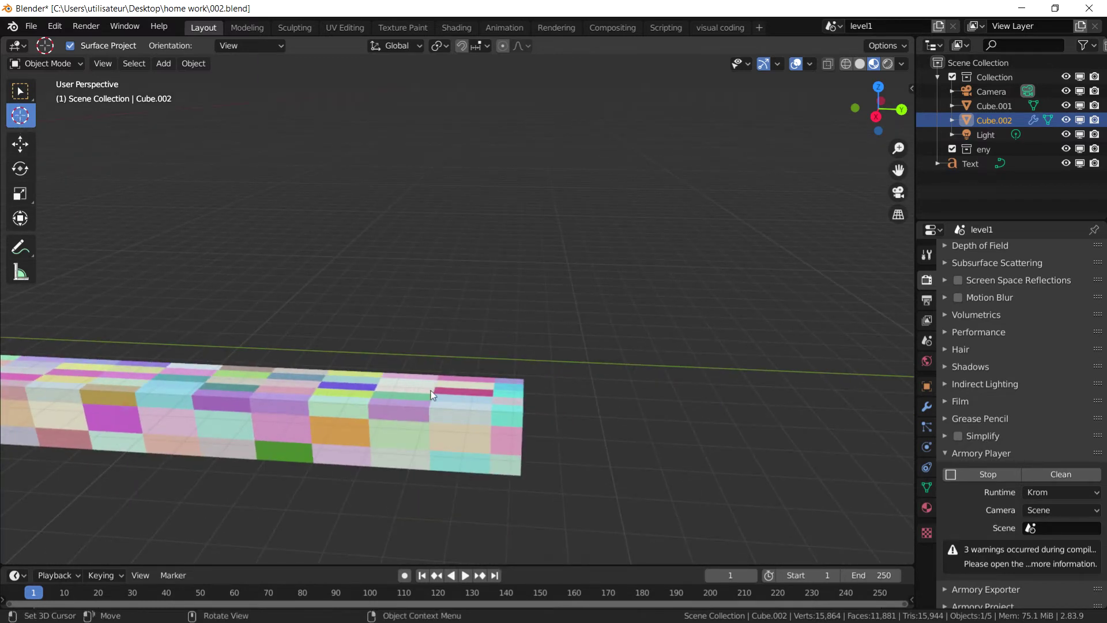
- Place the 3D cursor at the beam's far end and add a scaled-up cube there
click(495, 392)
click(18, 90)
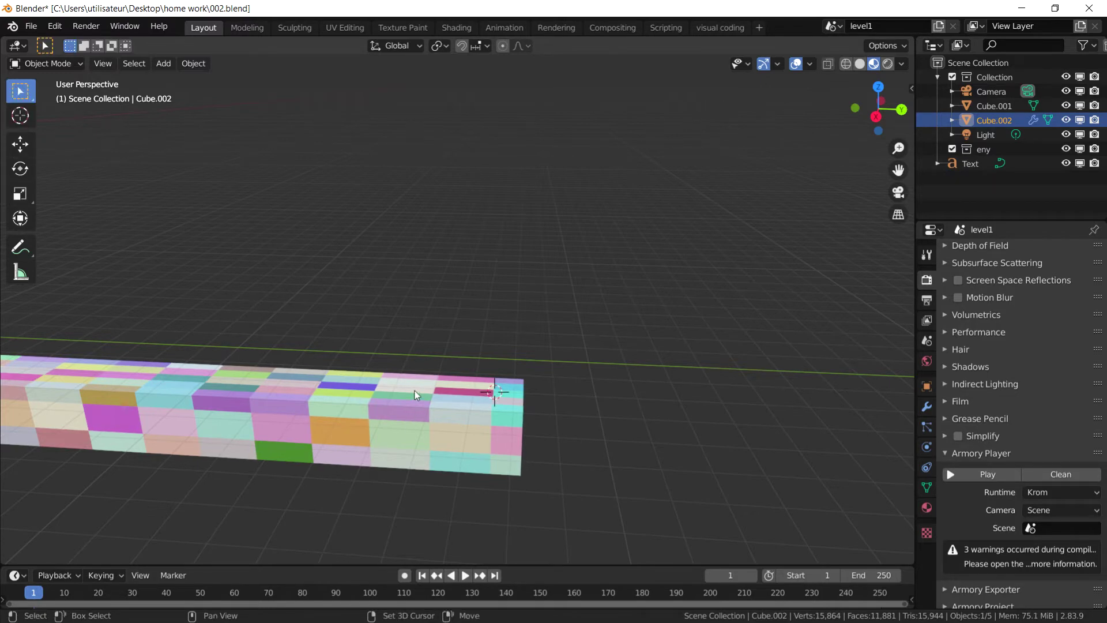
key(shift+a)
mouse_move(438, 178)
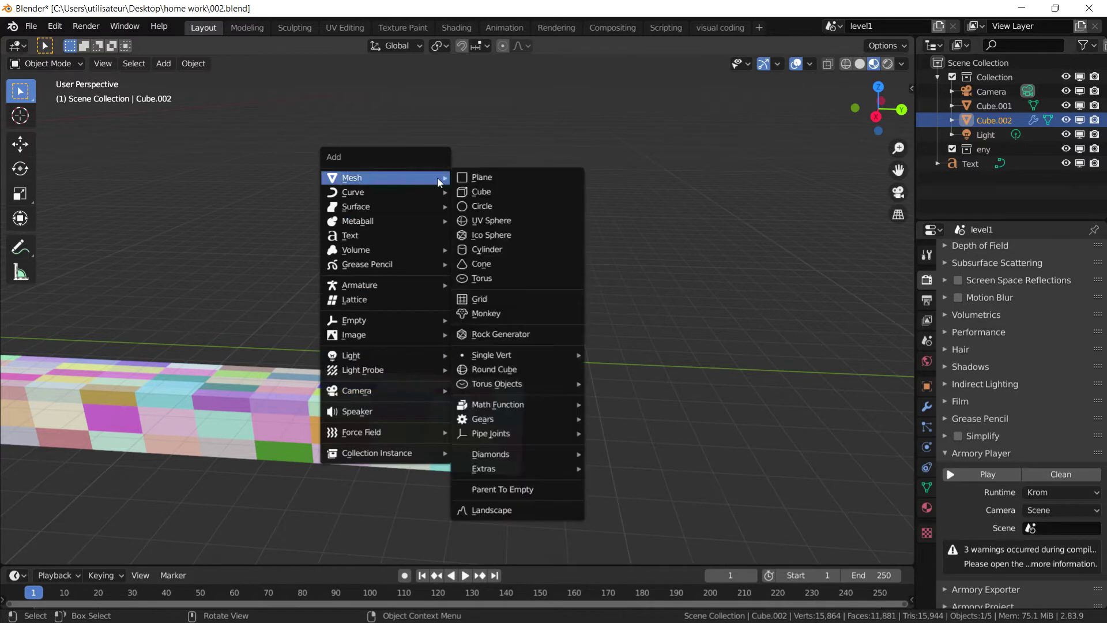
click(464, 192)
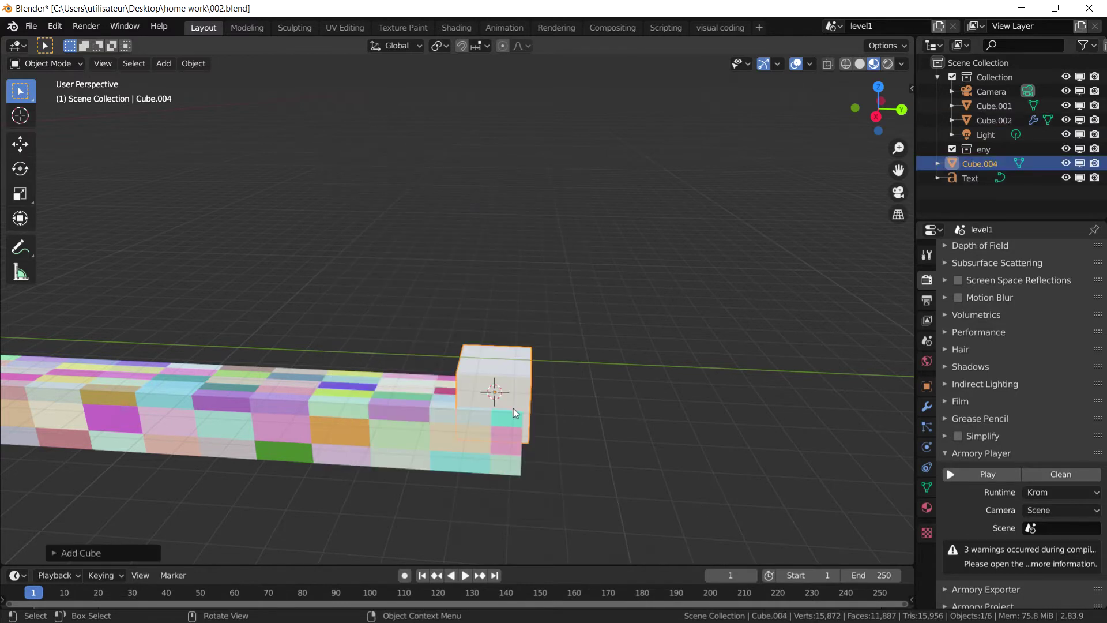
key(s)
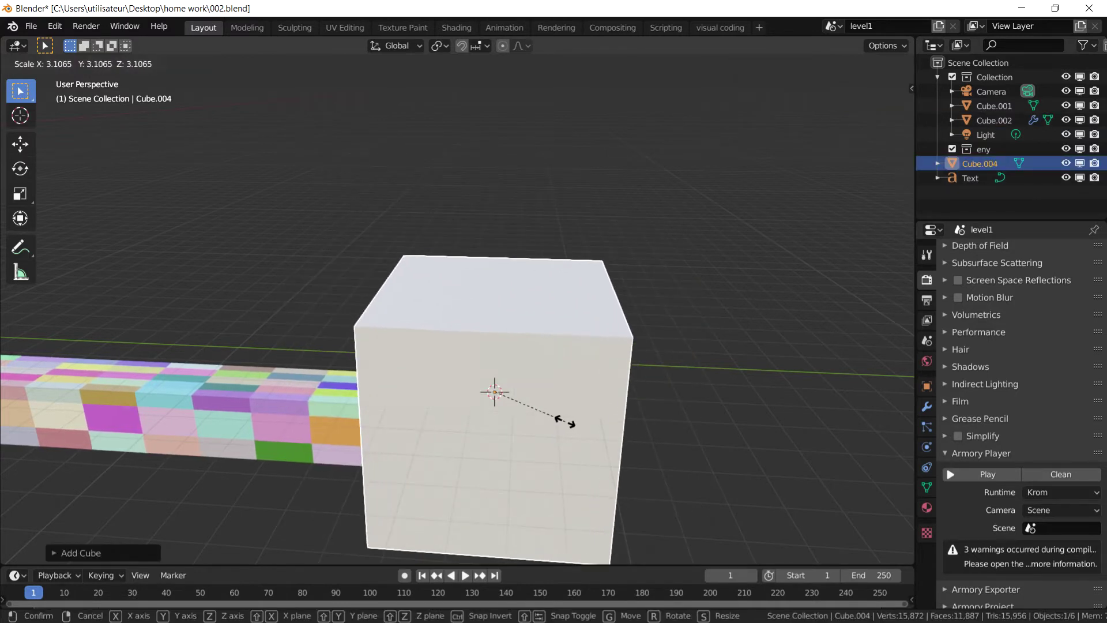
click(565, 425)
- Rename the new cube from Cube.004 to 'trigger', keeping level1 as the current scene
middle_drag(565, 424, 466, 389)
double_click(995, 164)
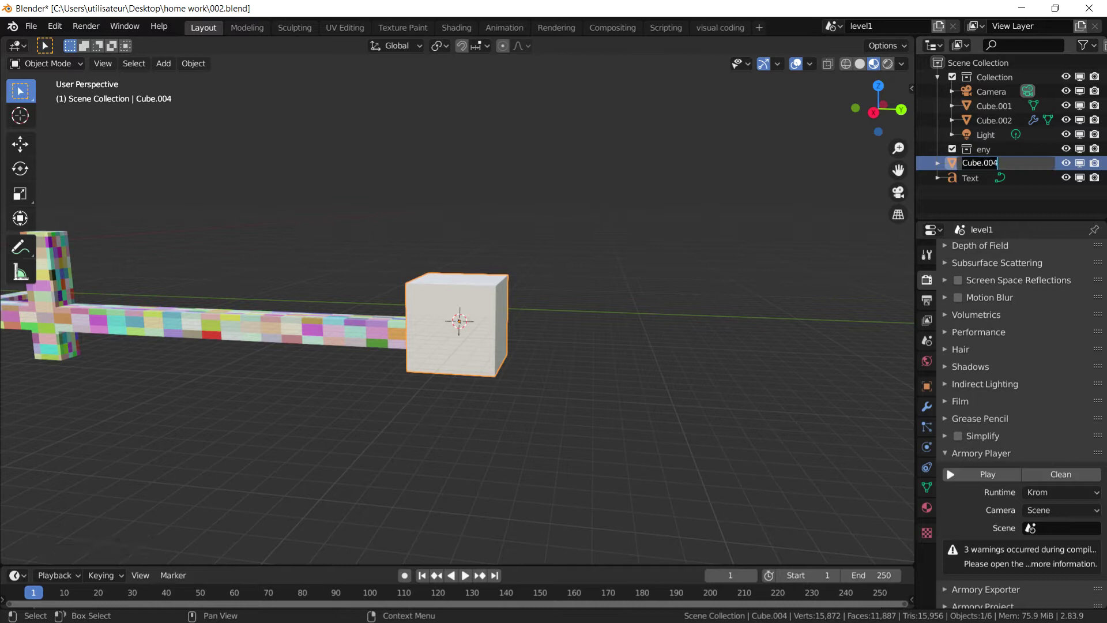
text(trigger)
key(Return)
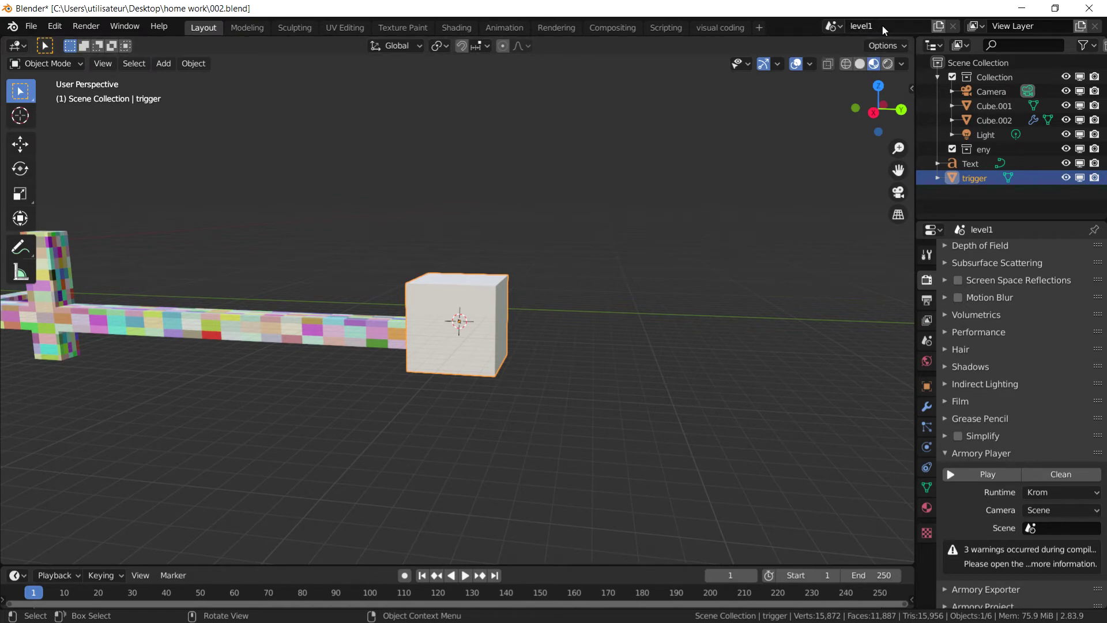
click(832, 26)
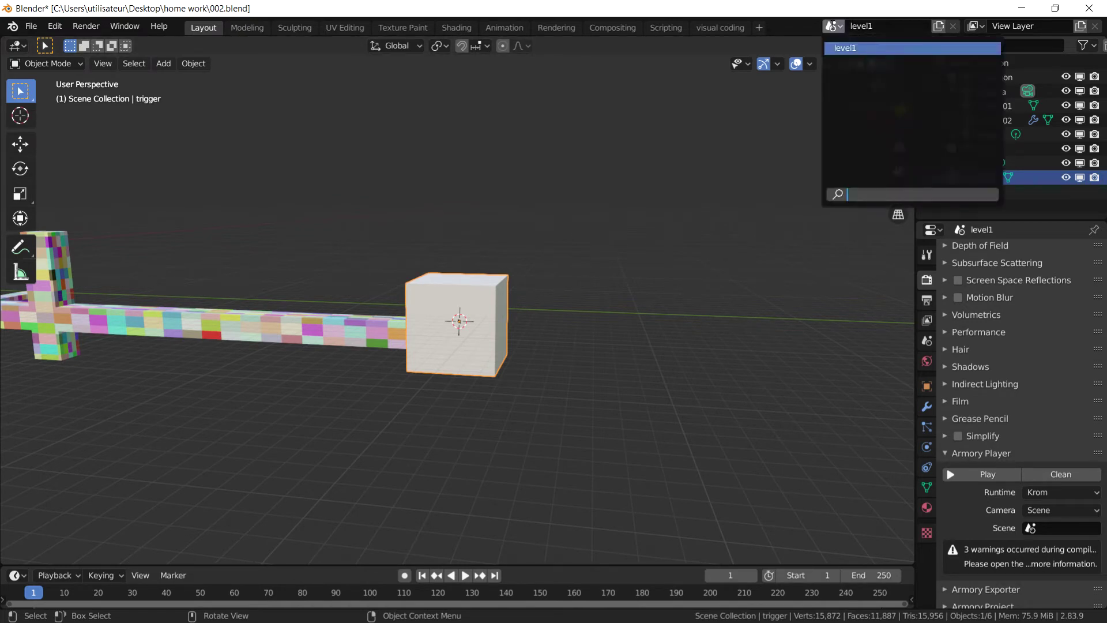
click(876, 49)
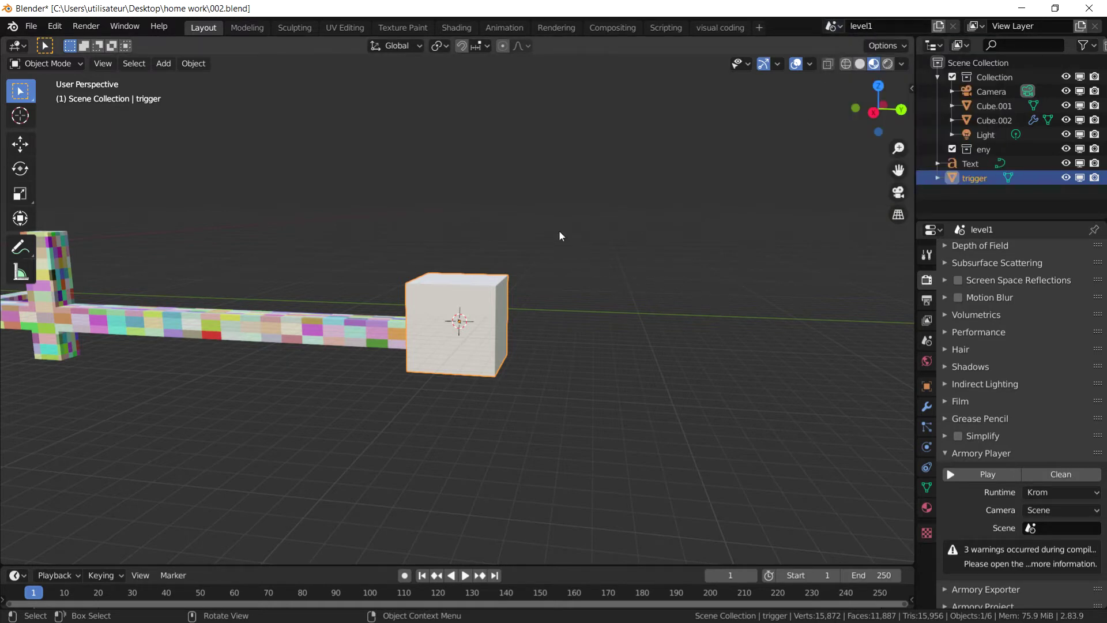
- Switch to the visual coding workspace with L.1 Player loaded, and orbit out of camera view
click(719, 27)
scroll(403, 450, up, 2)
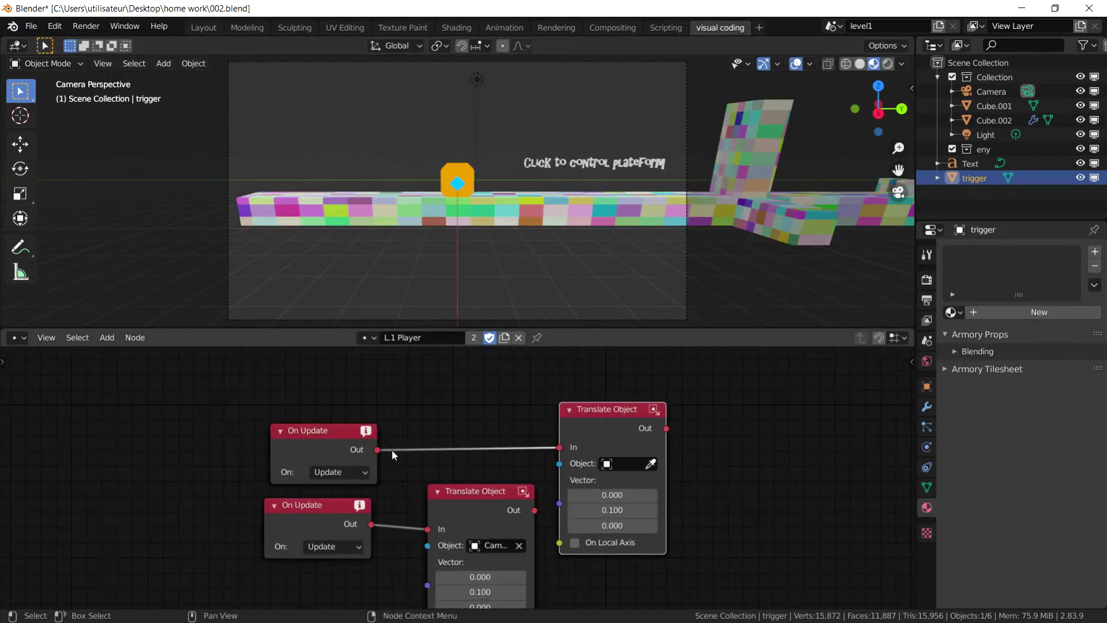
middle_drag(398, 447, 371, 397)
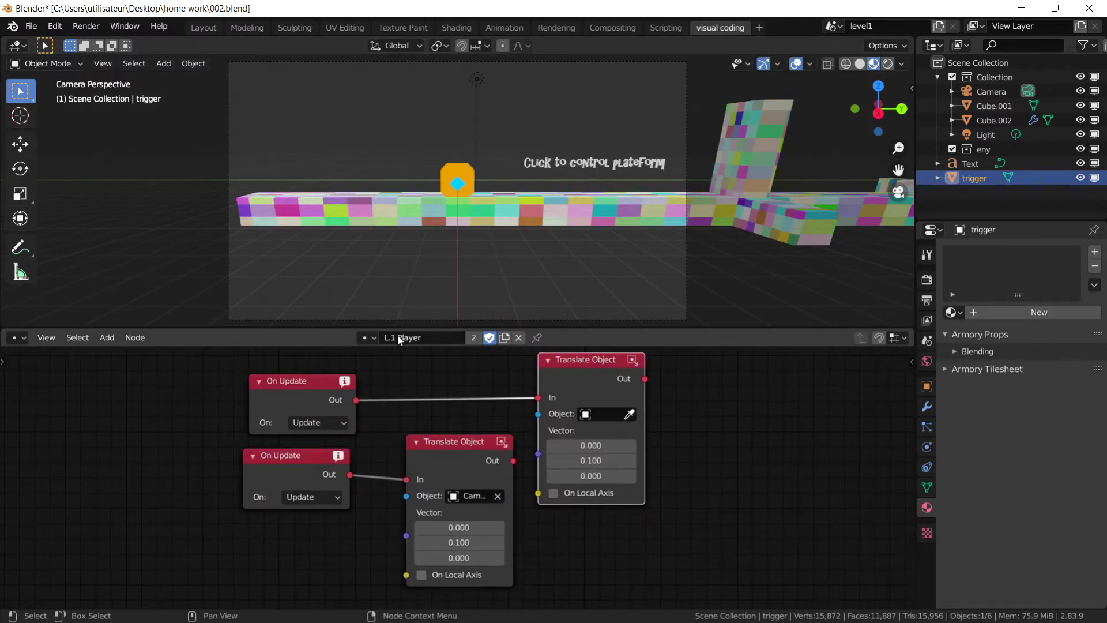
click(367, 338)
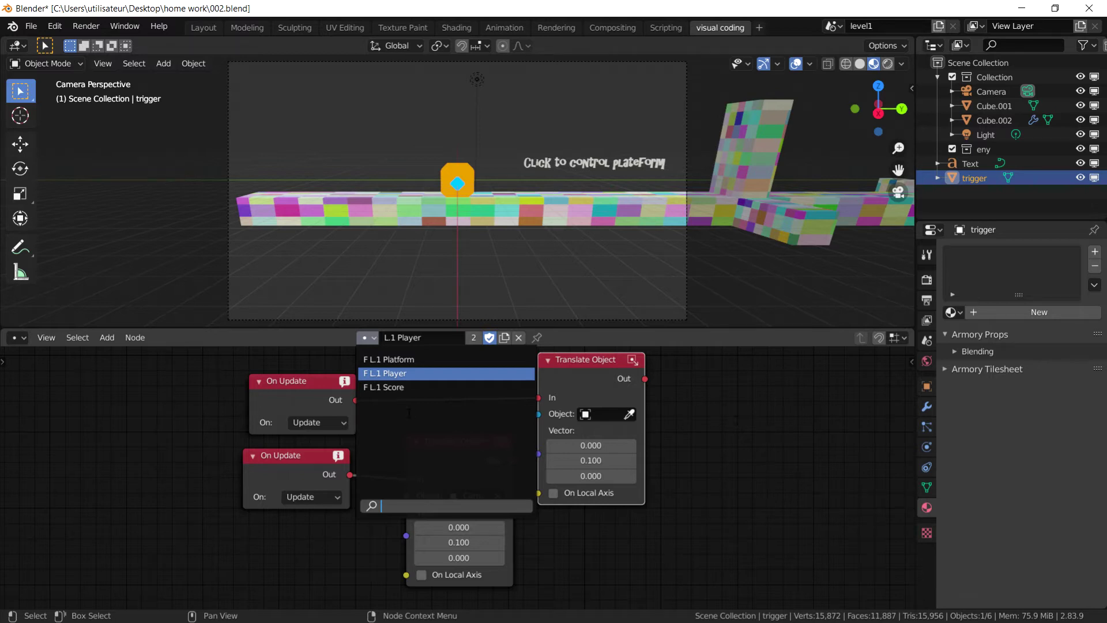
click(396, 374)
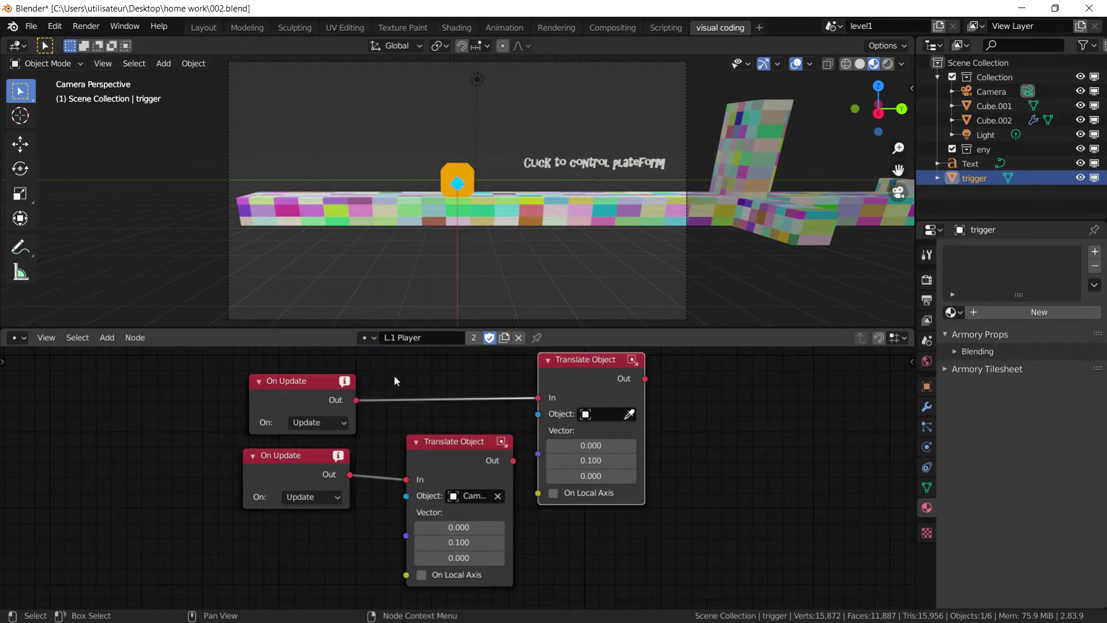
scroll(588, 143, down, 3)
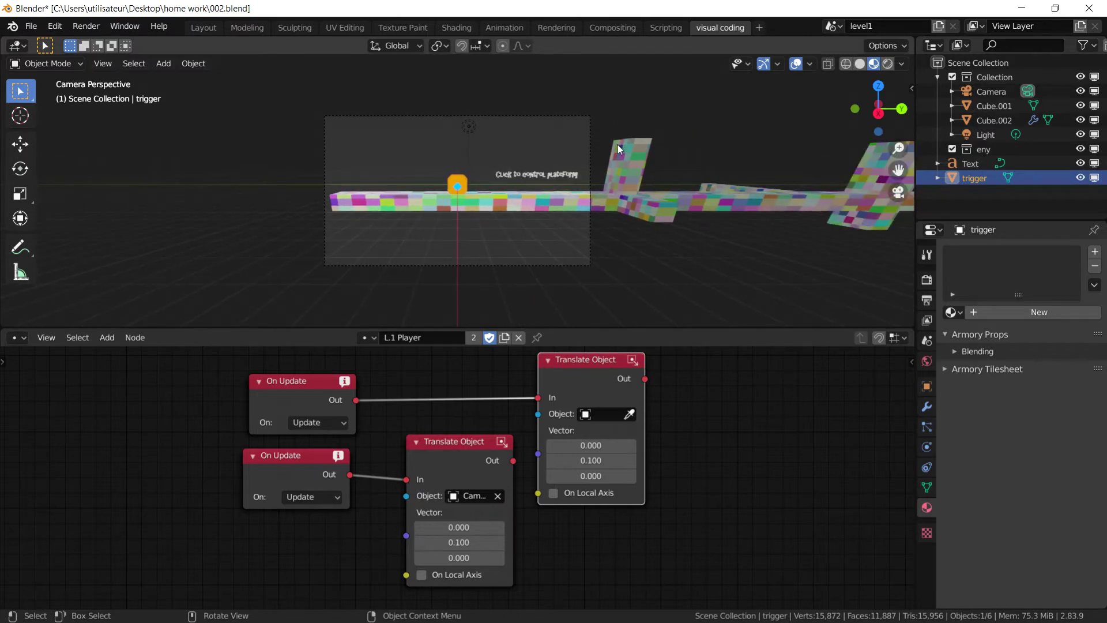
middle_drag(617, 144, 791, 248)
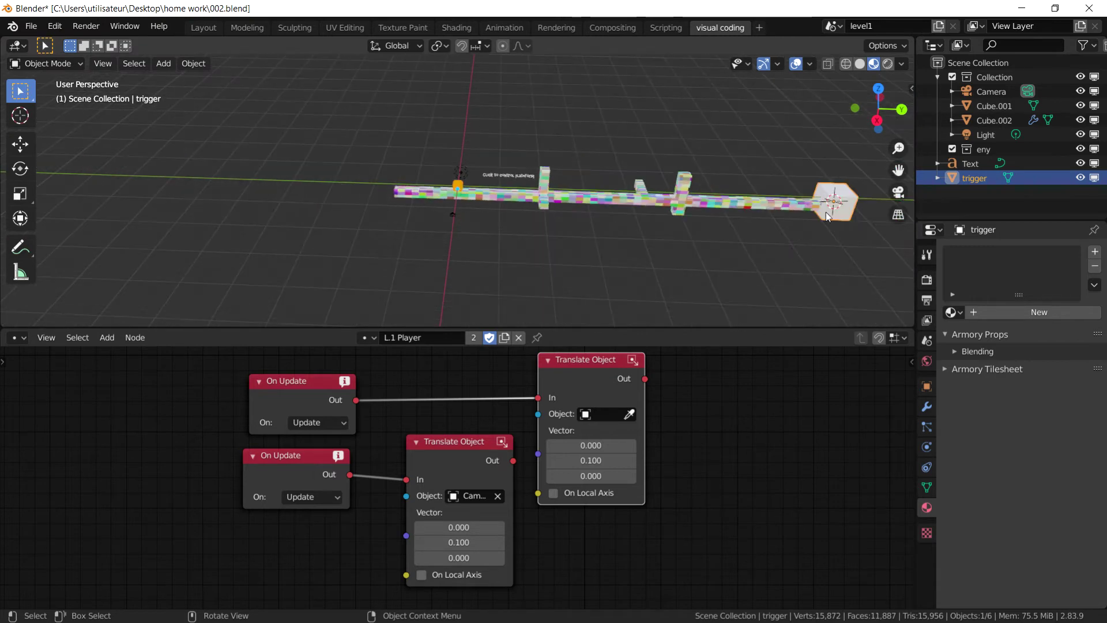
- Give the trigger object a node trait with a new node tree named Trigger
click(926, 386)
scroll(1001, 449, down, 5)
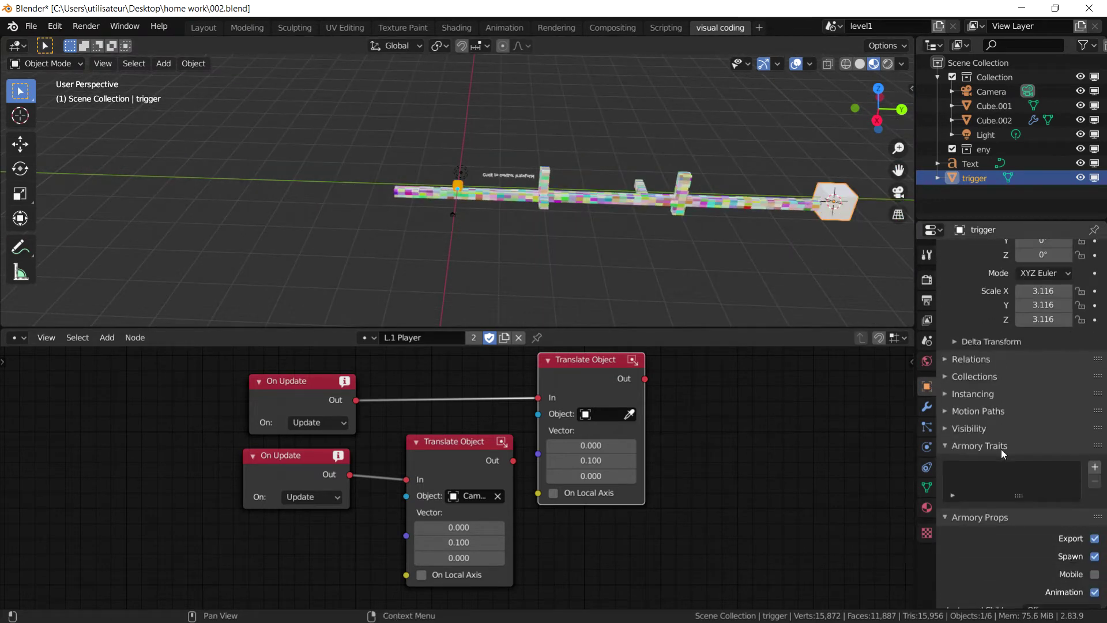
scroll(1001, 448, down, 2)
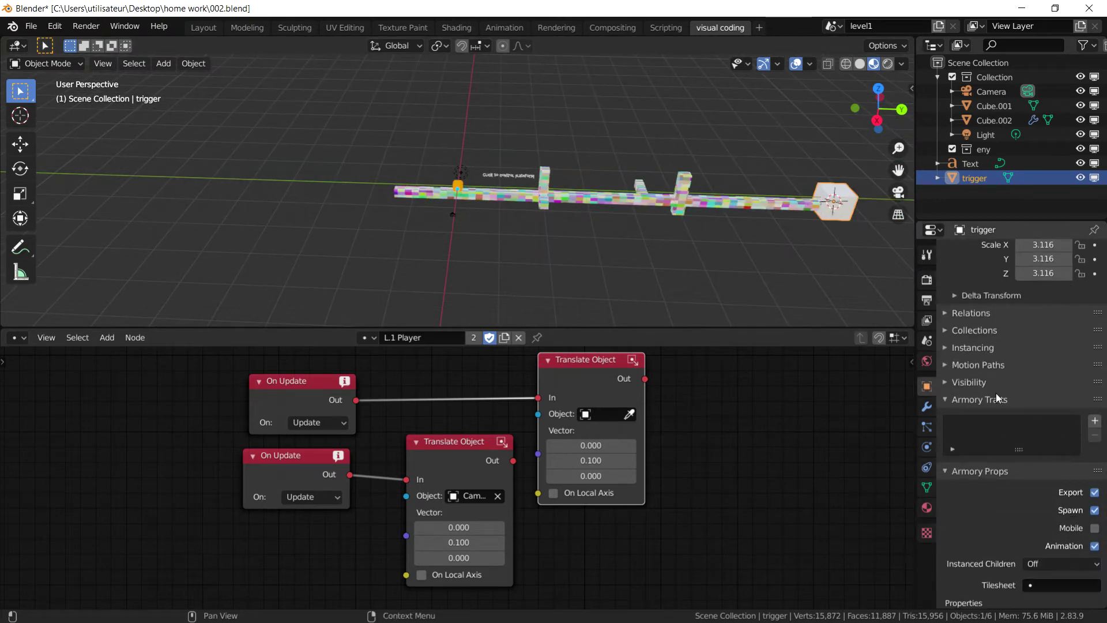
click(1094, 420)
click(1074, 443)
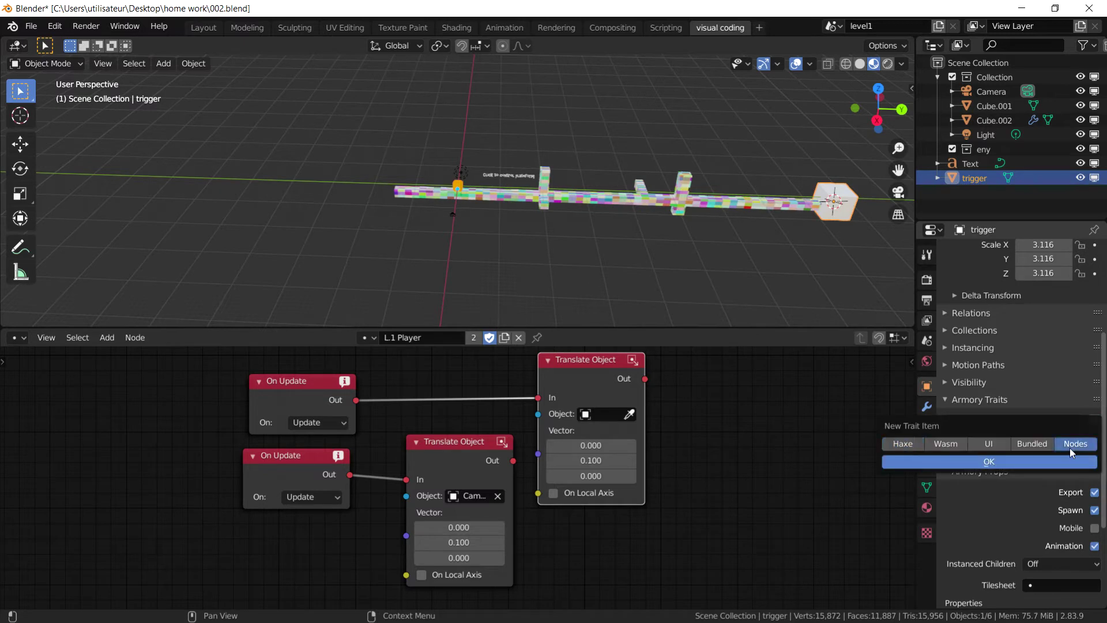
click(1011, 462)
click(952, 467)
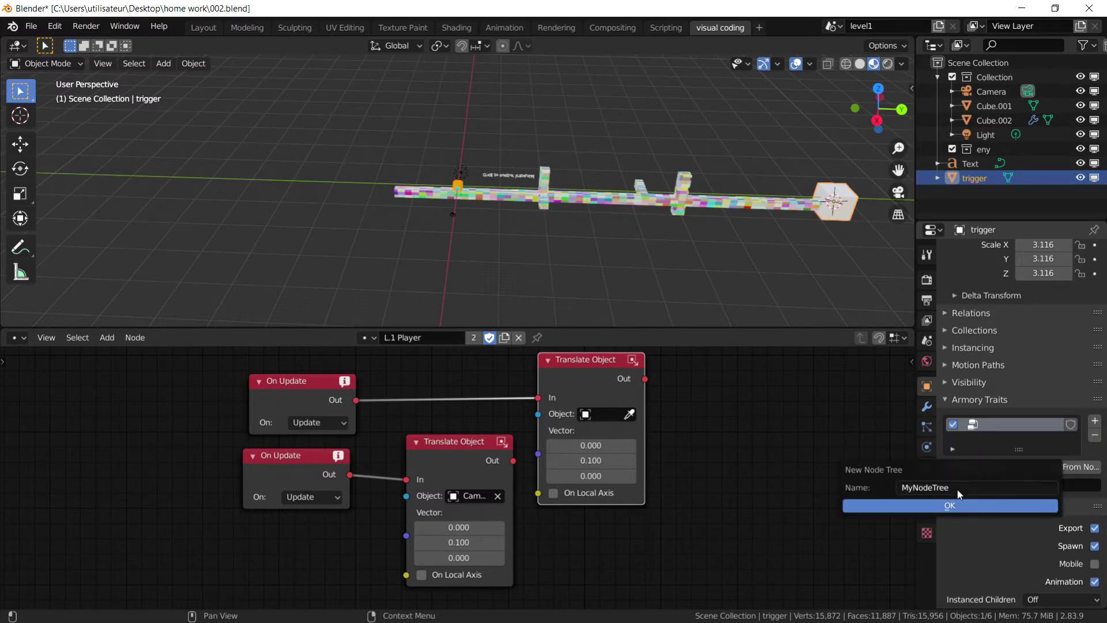
click(959, 488)
key(BackSpace)
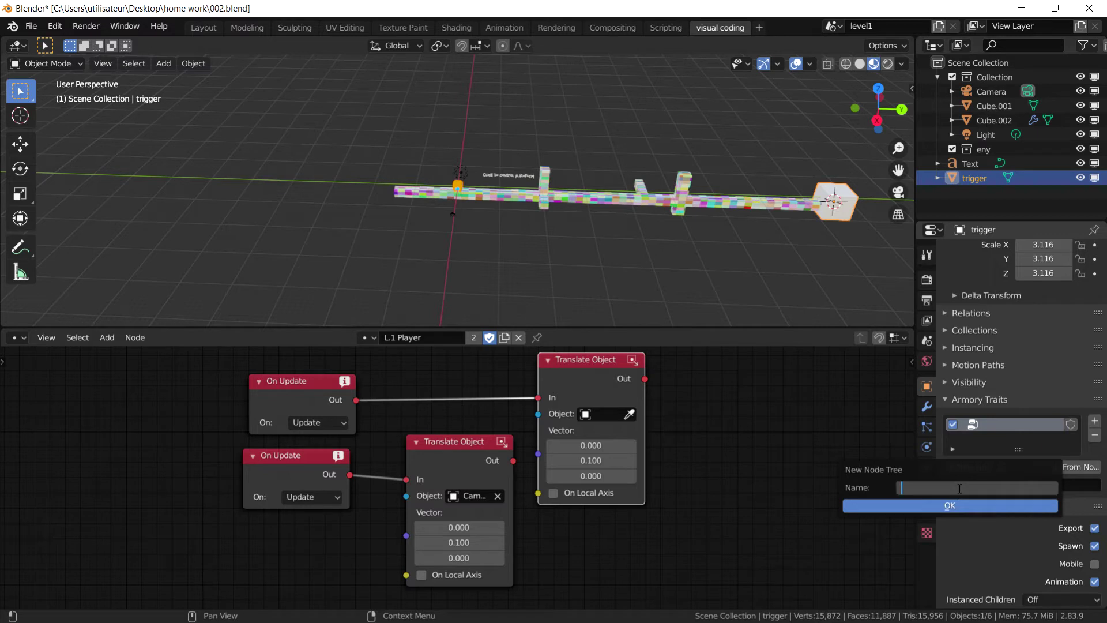
text(Trigger)
key(Return)
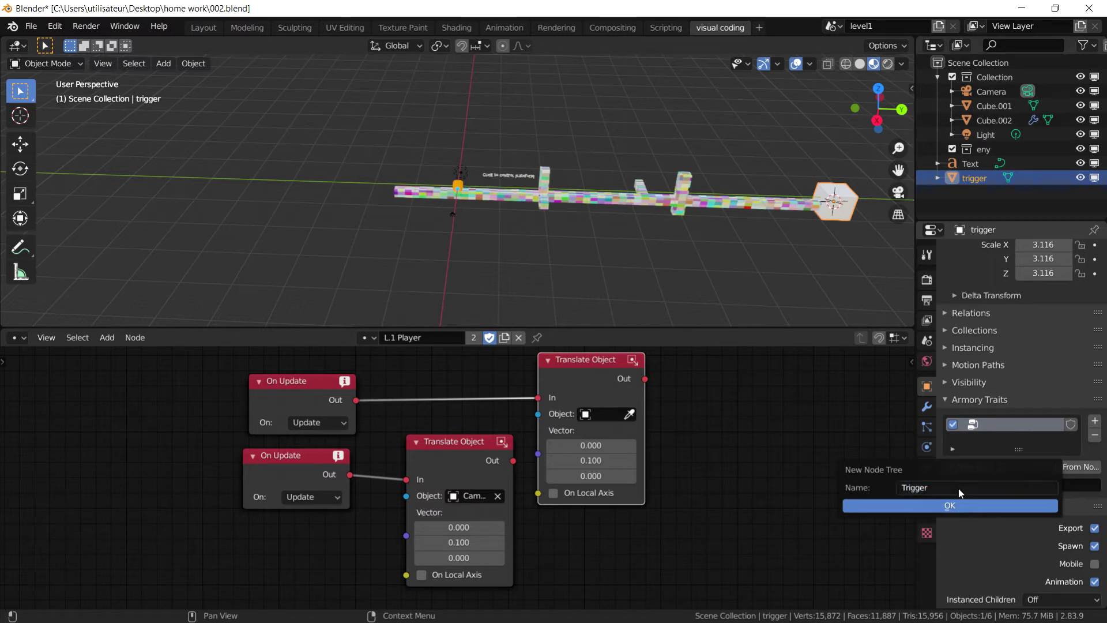
key(Return)
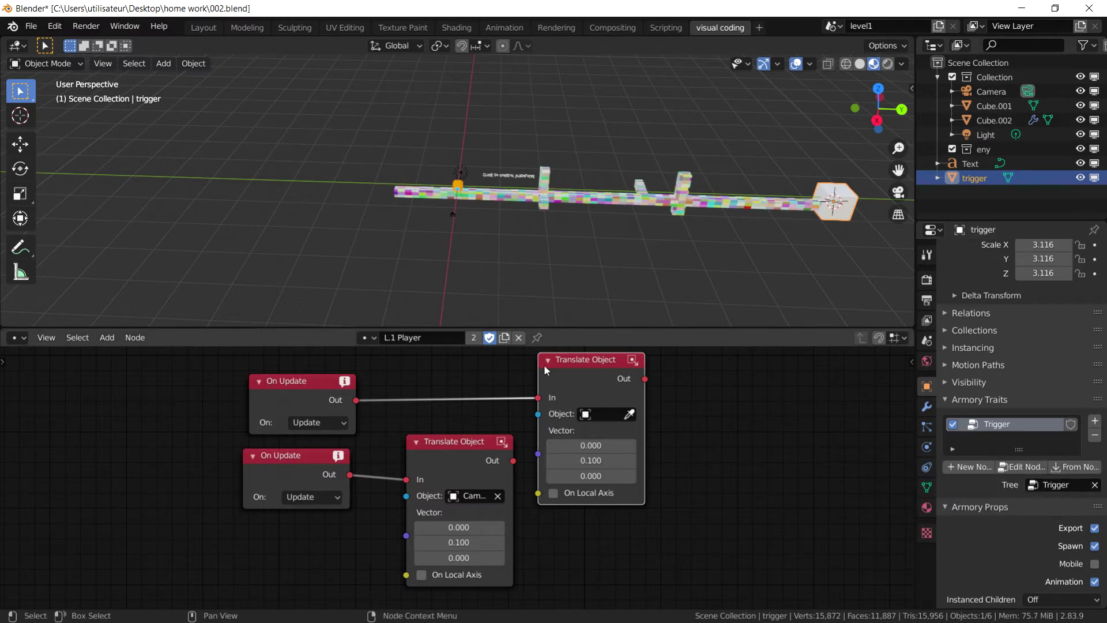
- Load the Trigger tree into the node editor and rename it 'L.1 Trigger'
click(370, 338)
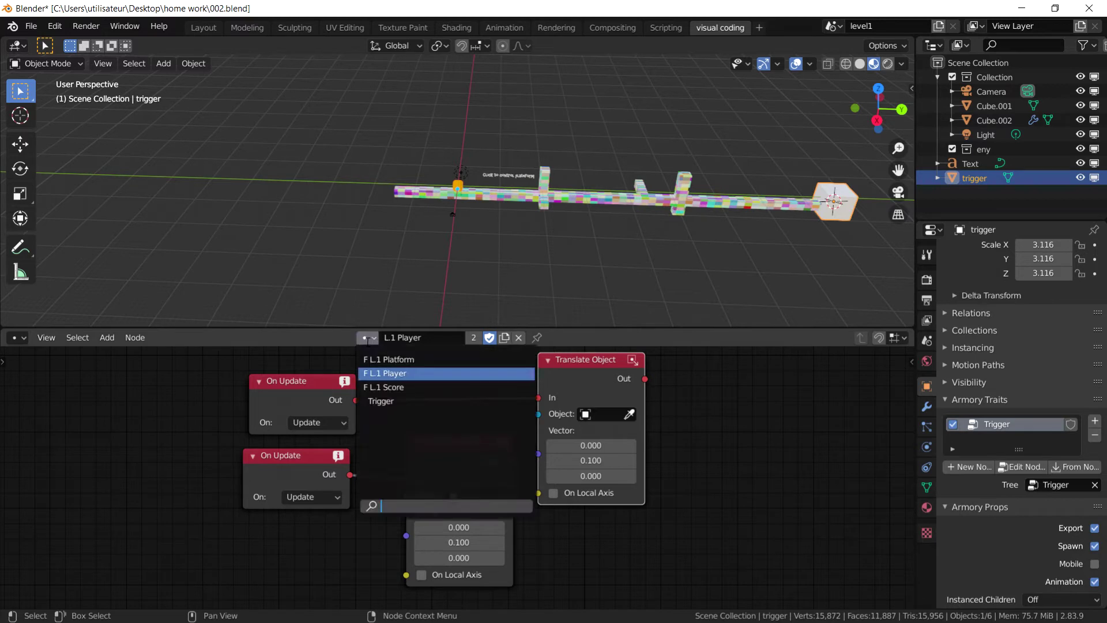
click(378, 401)
click(391, 339)
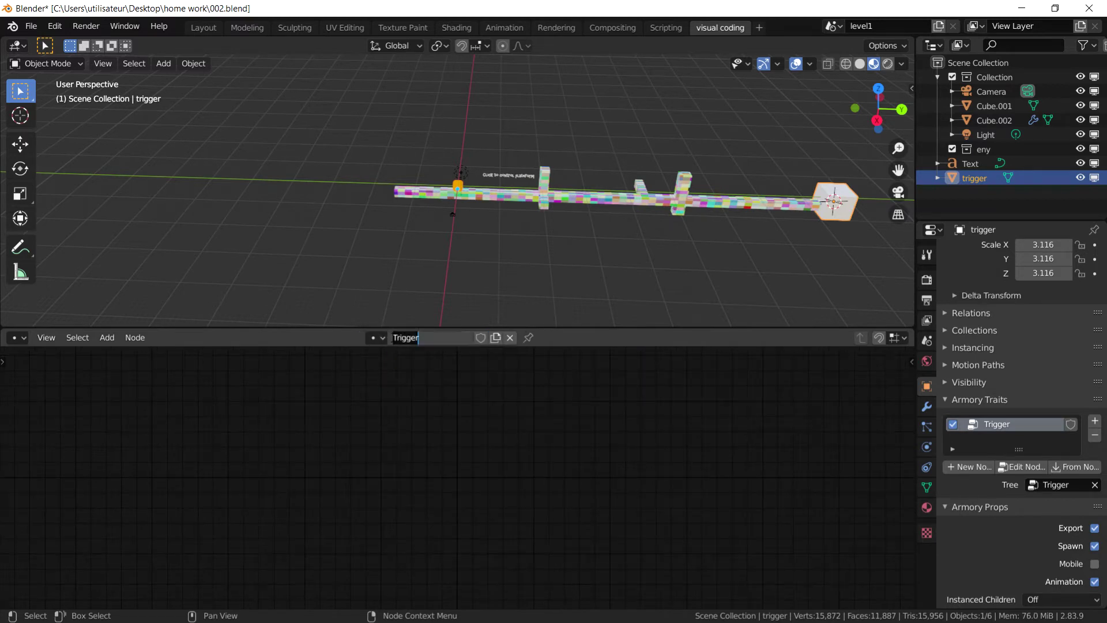
text(L1)
key(Left)
text(.)
key(Return)
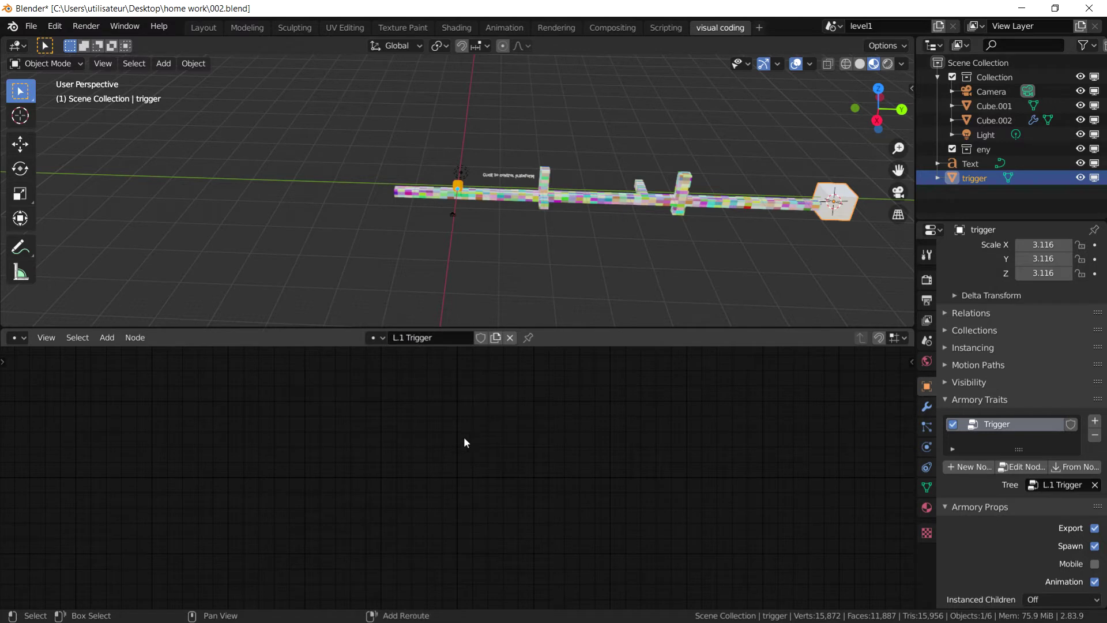
- Add an On Volume Trigger node by searching 'volum' and eyedrop Cube.002 into its first Object field
key(shift+a)
mouse_move(434, 352)
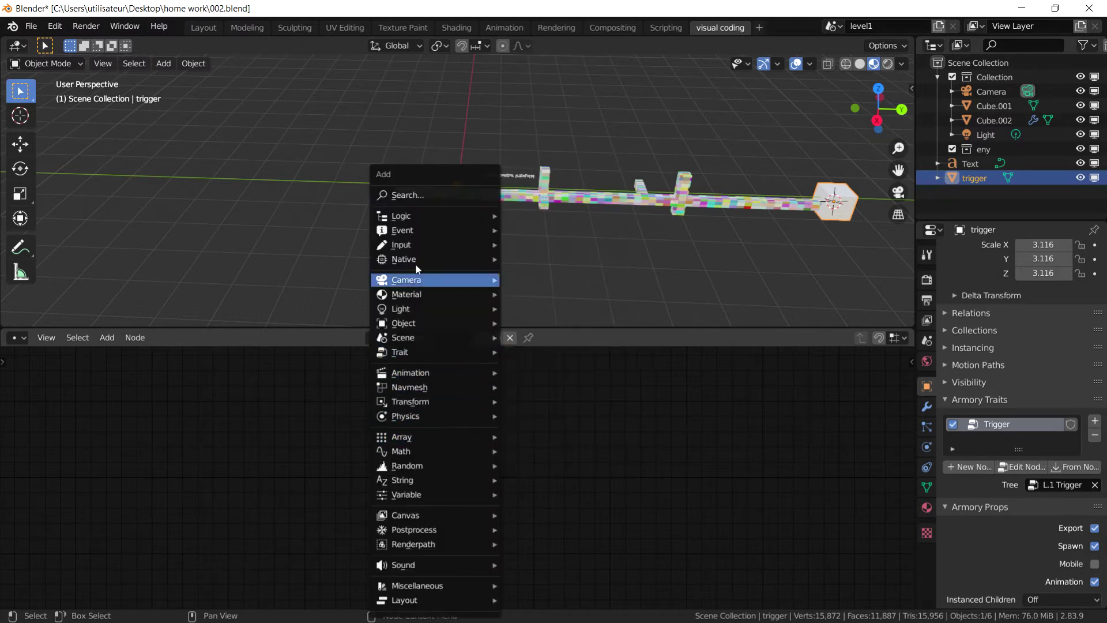
click(406, 194)
text(volu)
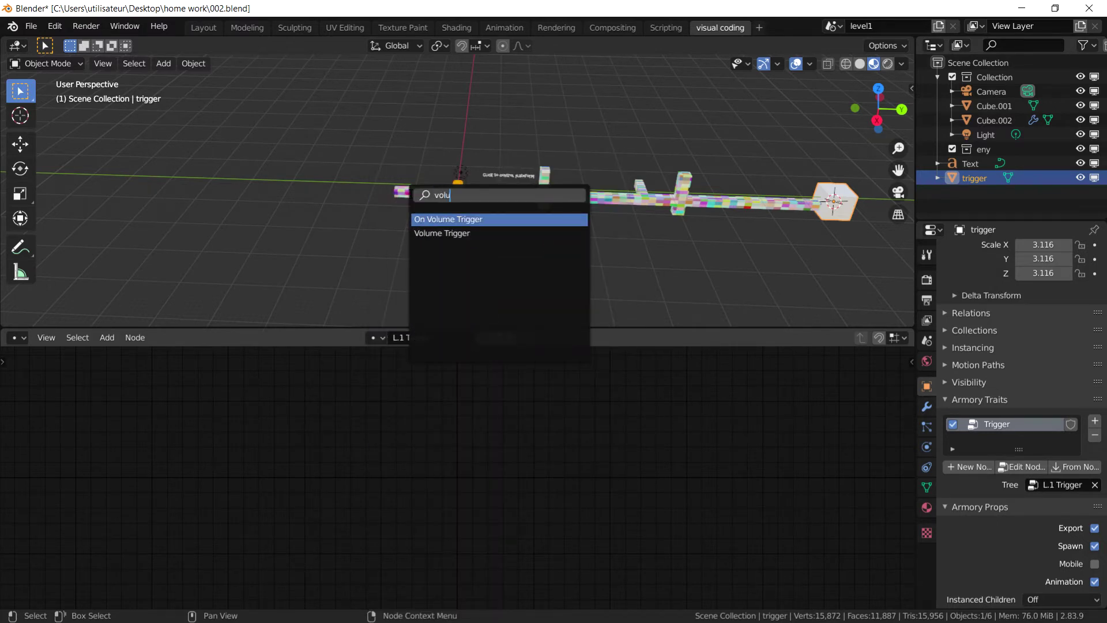
text(m)
key(Return)
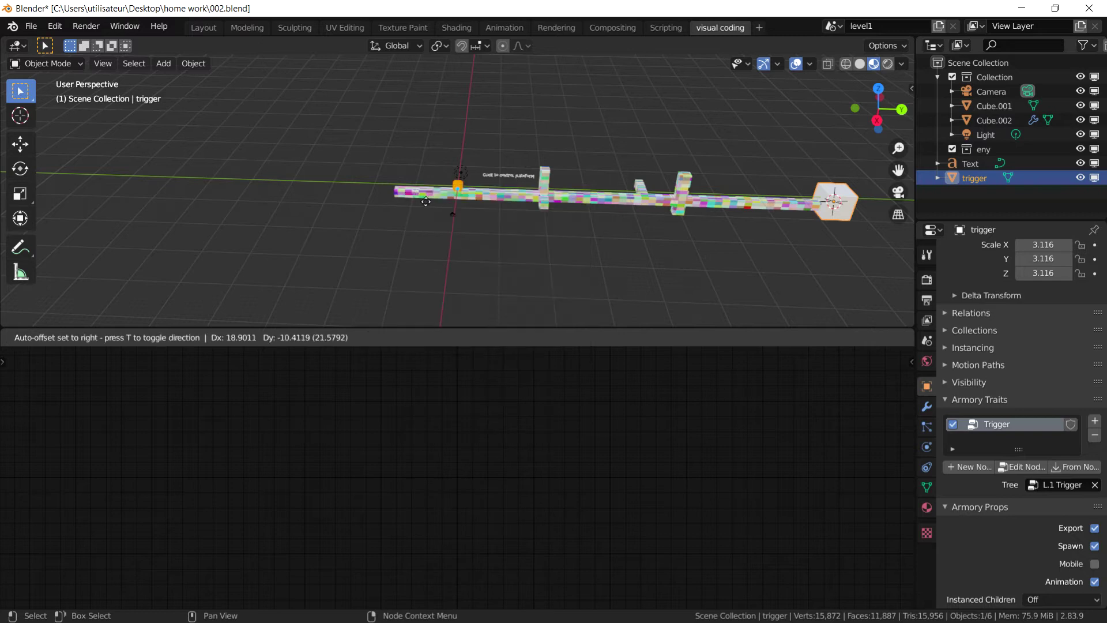
click(309, 429)
click(400, 494)
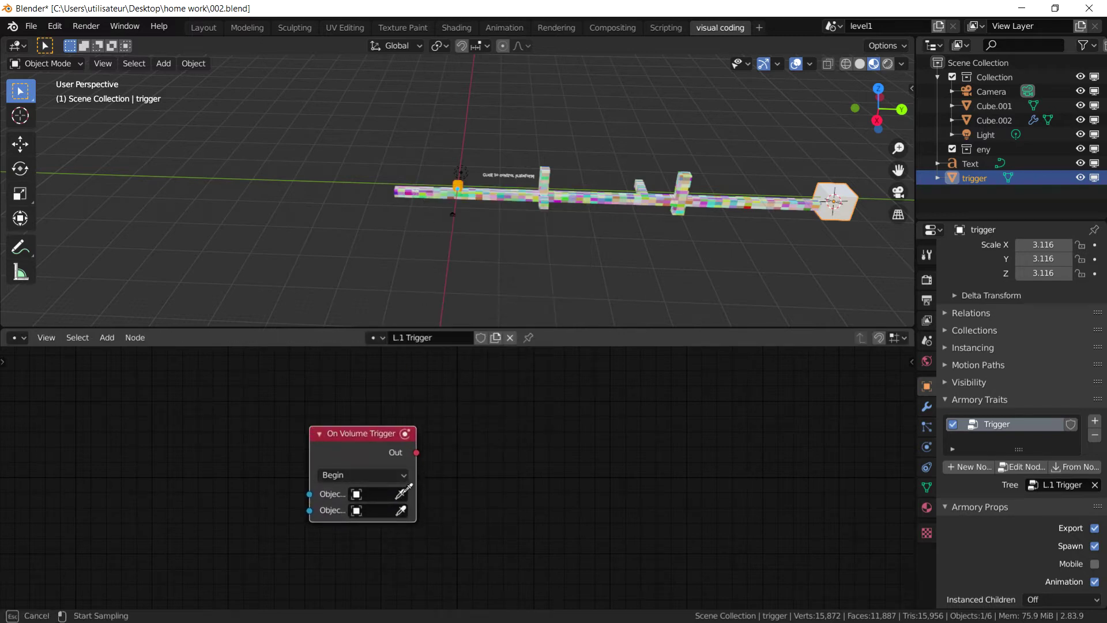
click(459, 187)
scroll(459, 189, up, 8)
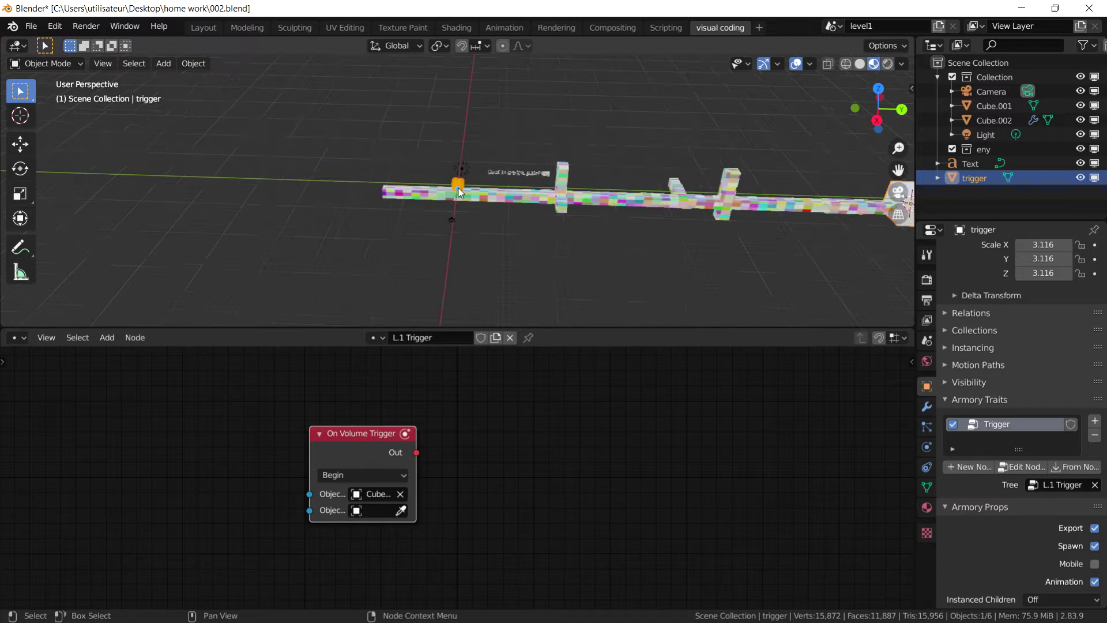
- Clear and re-pick Cube.002 in the On Volume Trigger's first Object field
click(400, 494)
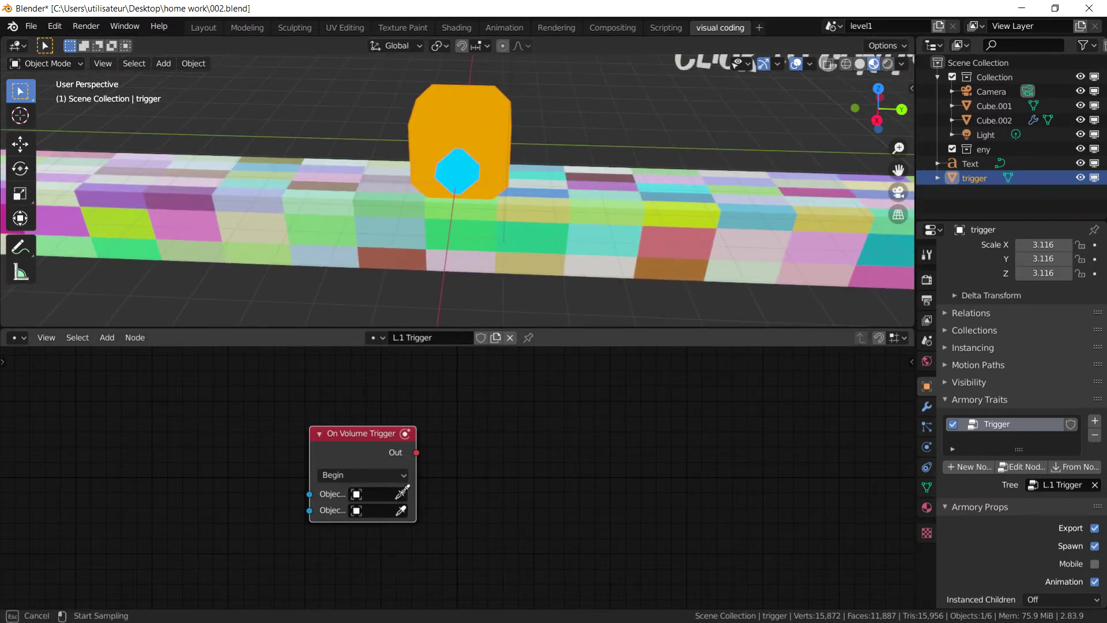
click(401, 494)
click(477, 149)
- Frame the trigger cube and eyedrop it into the node's second Object field
middle_drag(559, 183, 56, 116)
key(KP_Decimal)
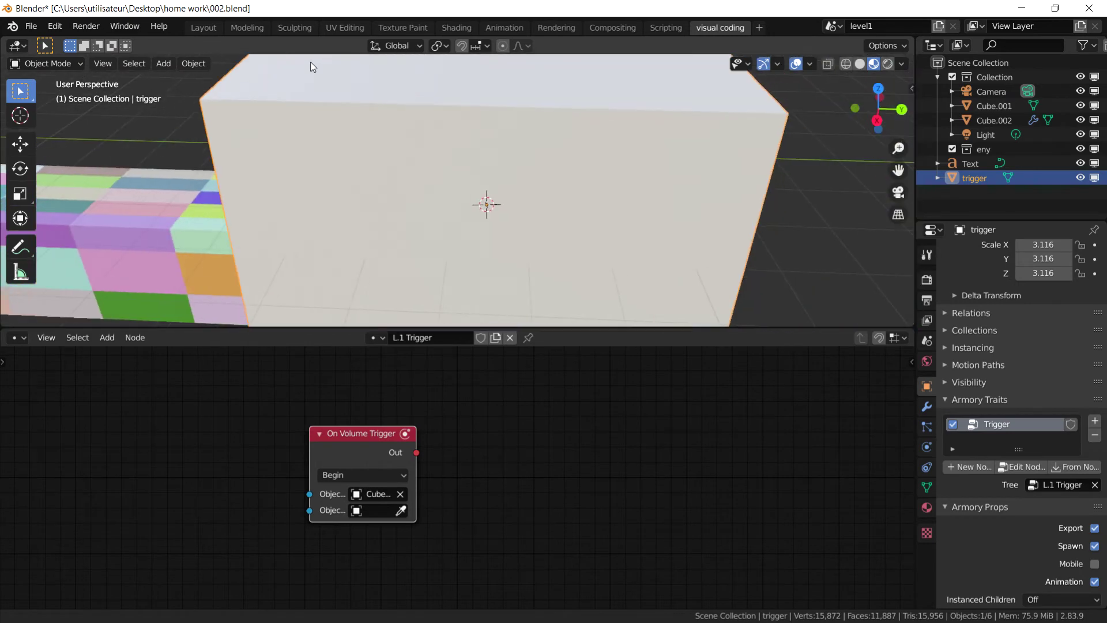
click(401, 511)
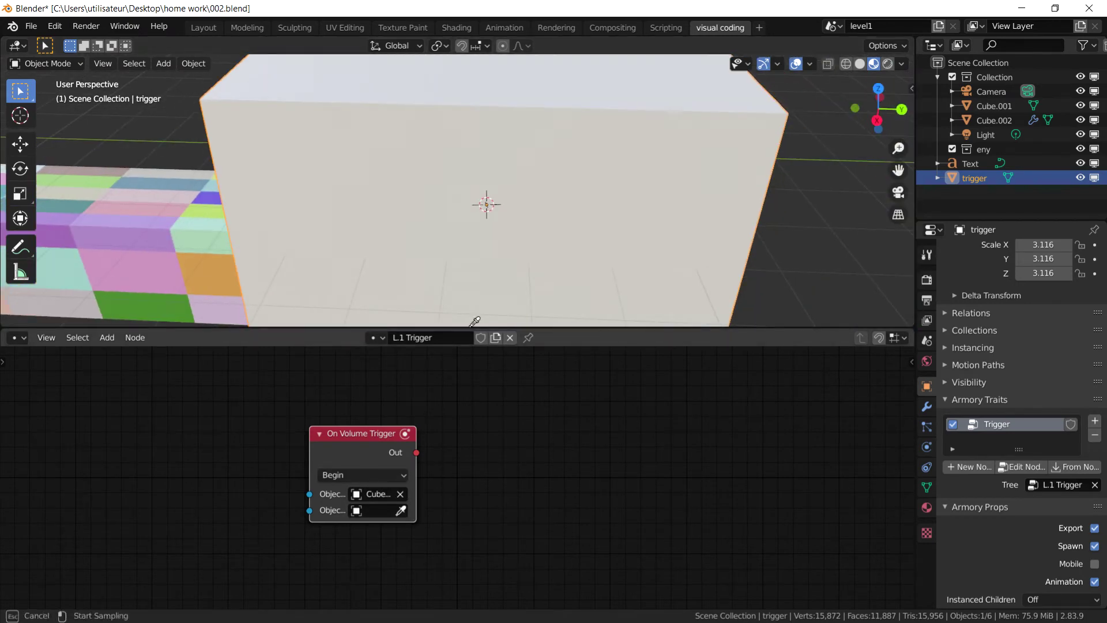
click(493, 226)
scroll(493, 227, down, 5)
scroll(493, 227, down, 4)
middle_drag(472, 223, 424, 212)
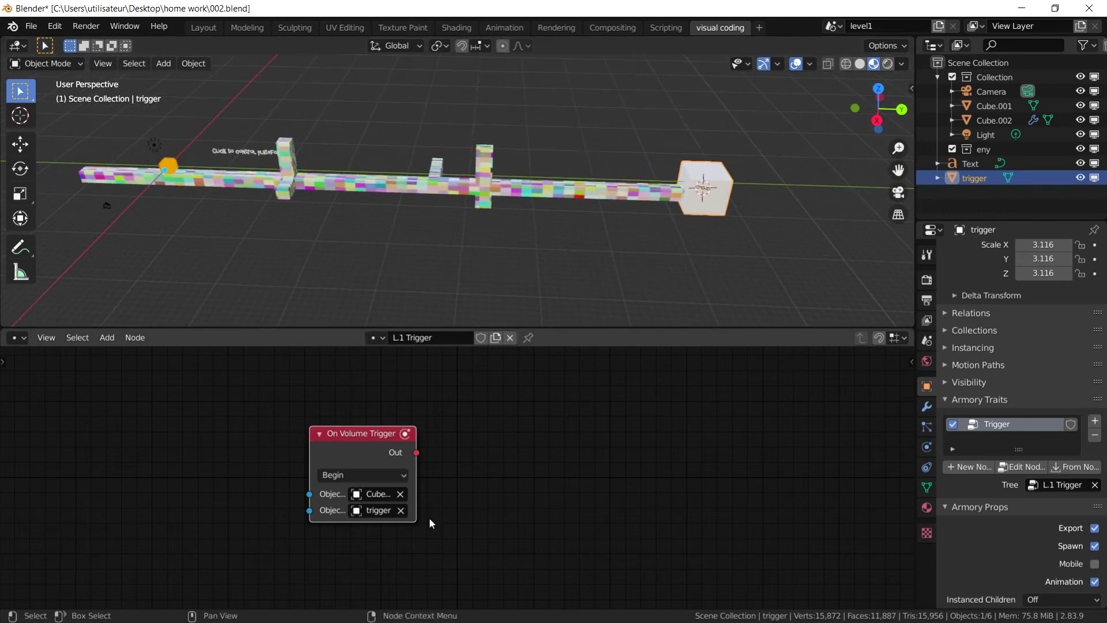
key(shift+a)
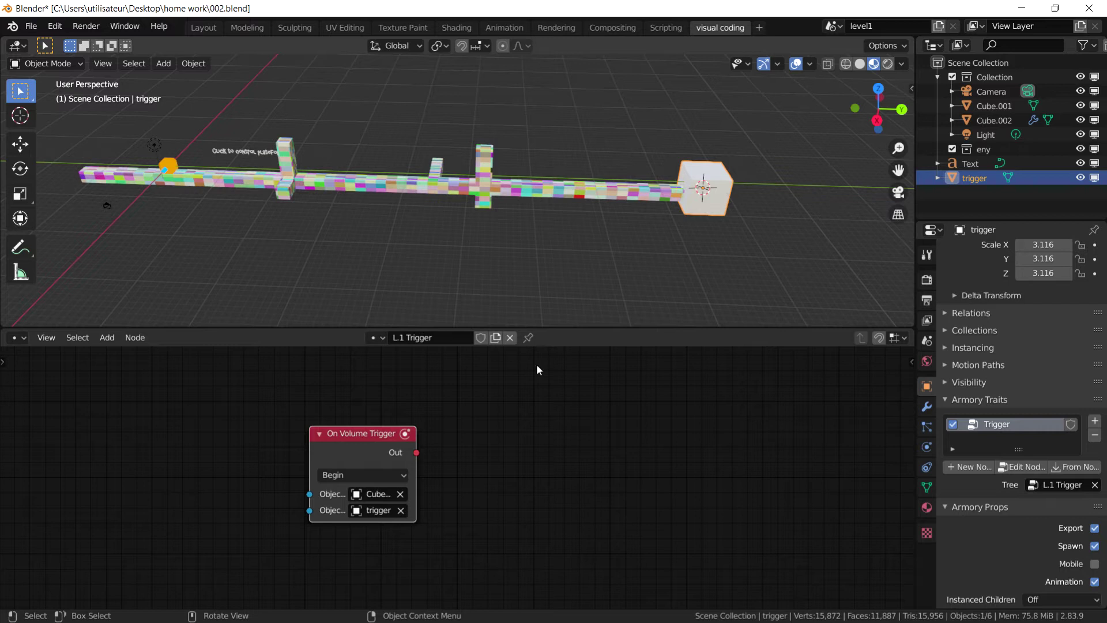
- Add a Set Scene Active node and link On Volume Trigger's Out to its In
key(shift+a)
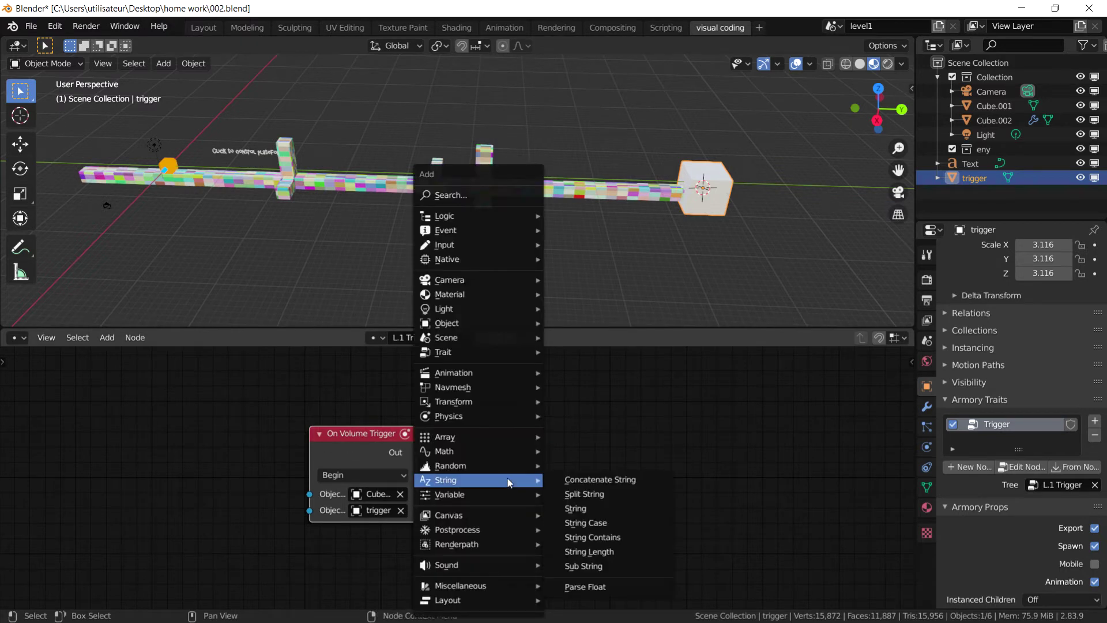
mouse_move(462, 416)
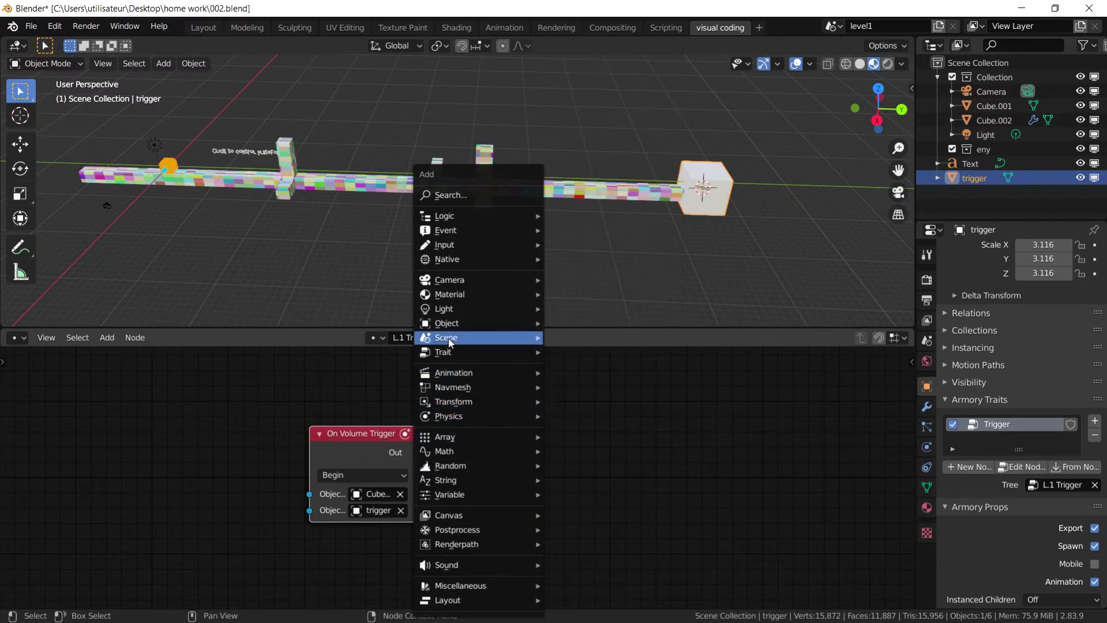
mouse_move(448, 337)
click(589, 414)
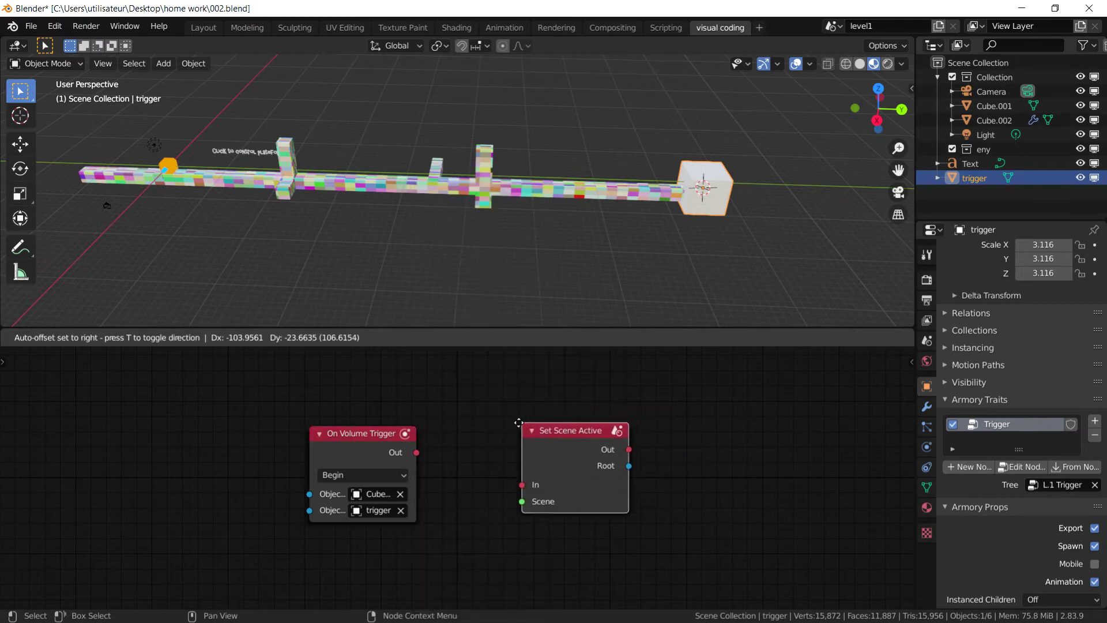
click(511, 430)
drag(415, 458, 508, 488)
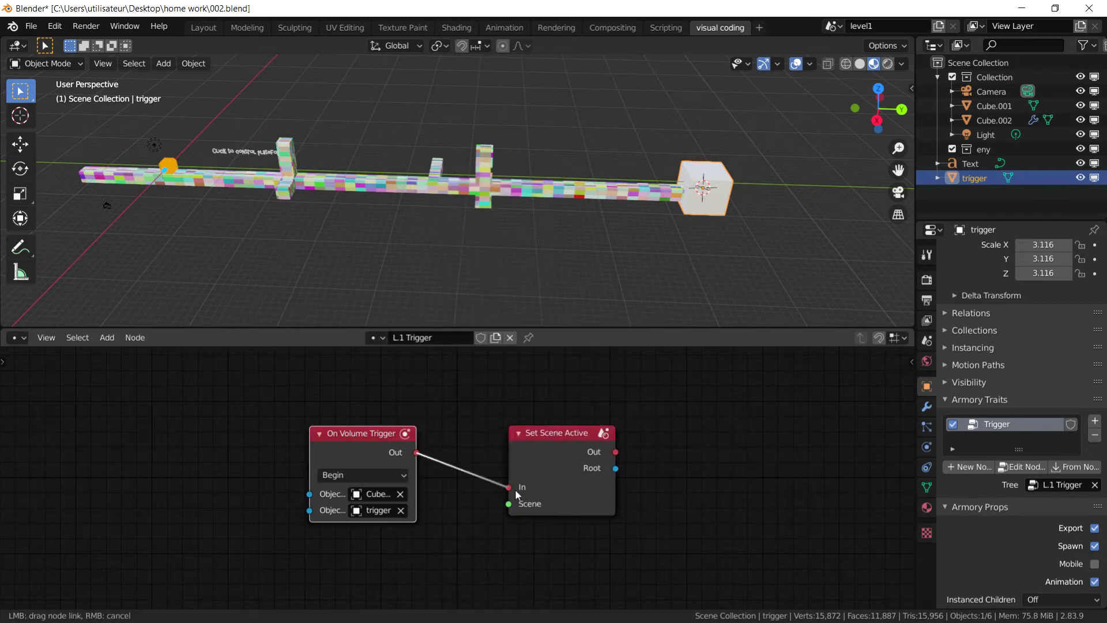
- Add a Scene node below and link its Scene output to Set Scene Active's Scene input
key(shift+a)
text(sc)
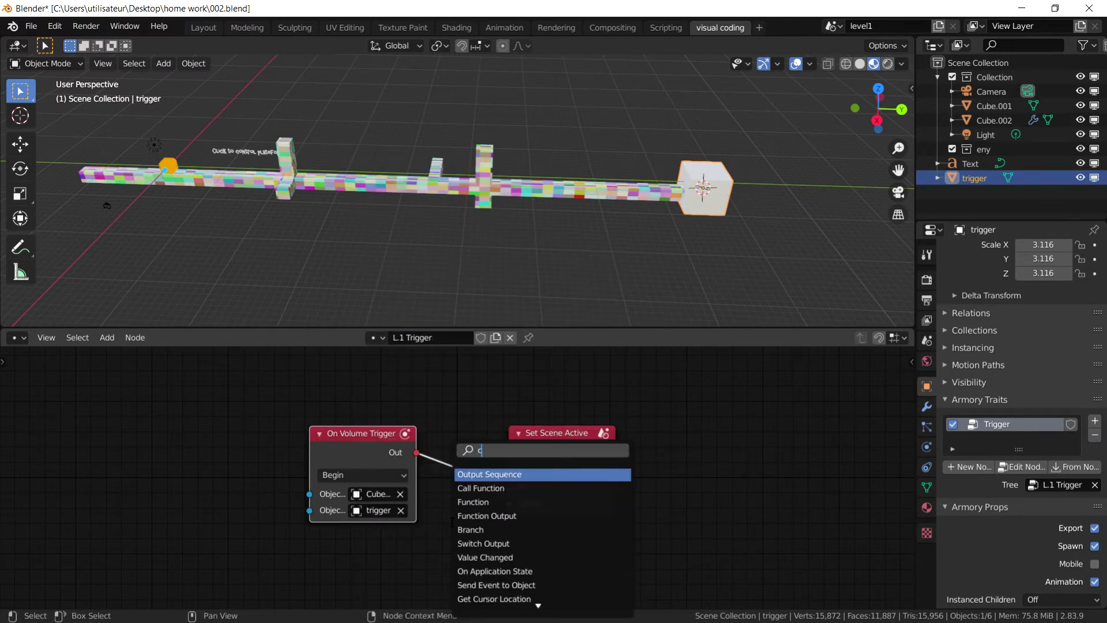
text(ene)
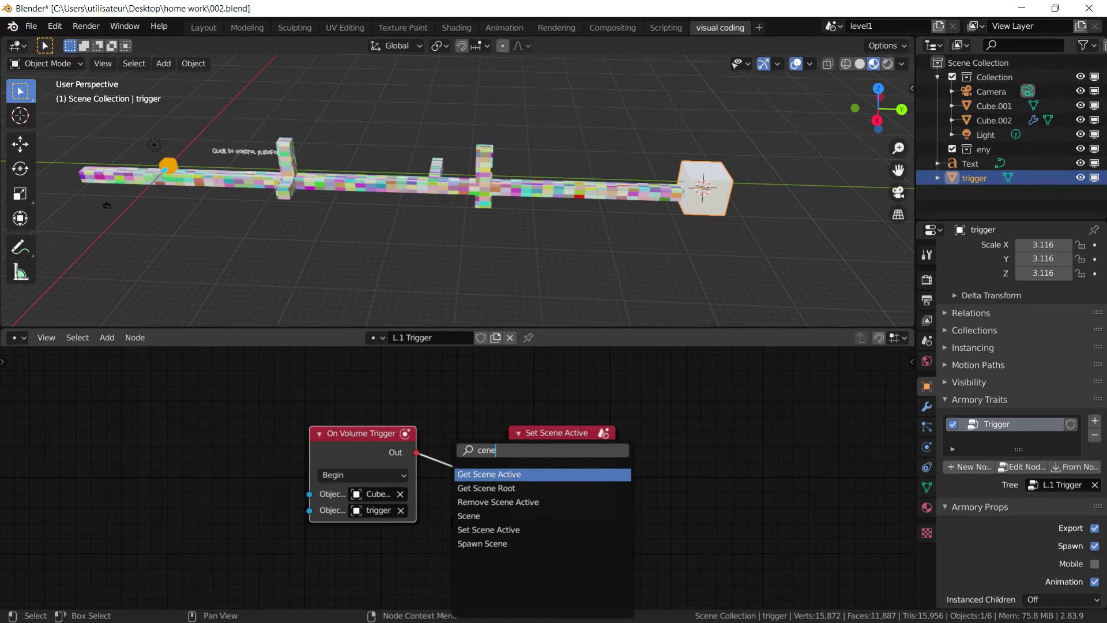
click(461, 516)
click(343, 577)
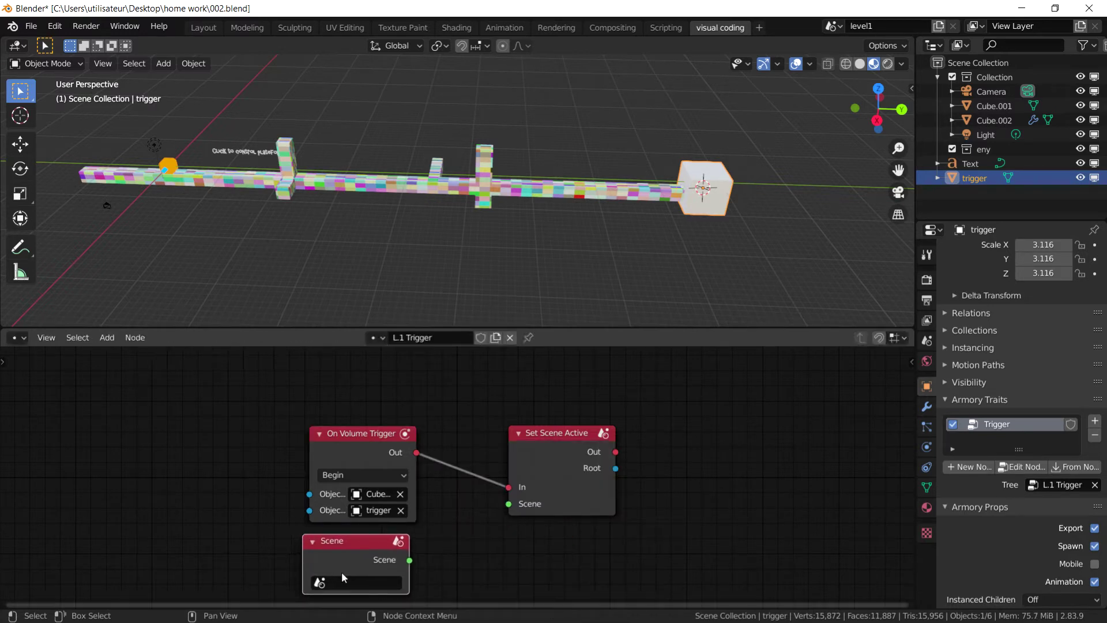
click(346, 582)
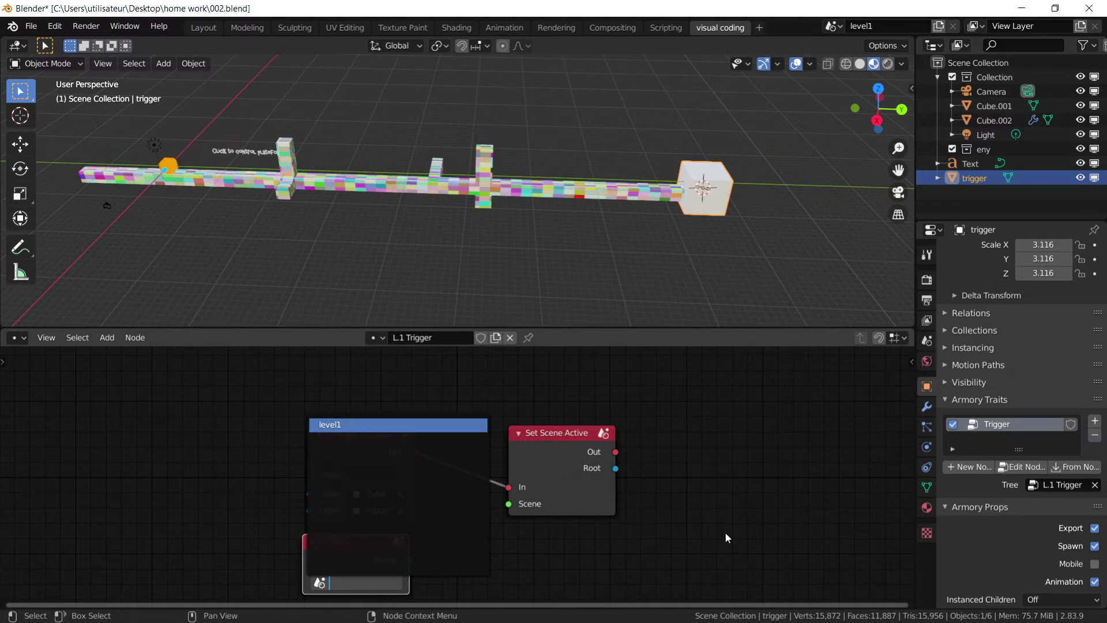
key(Escape)
drag(409, 560, 509, 504)
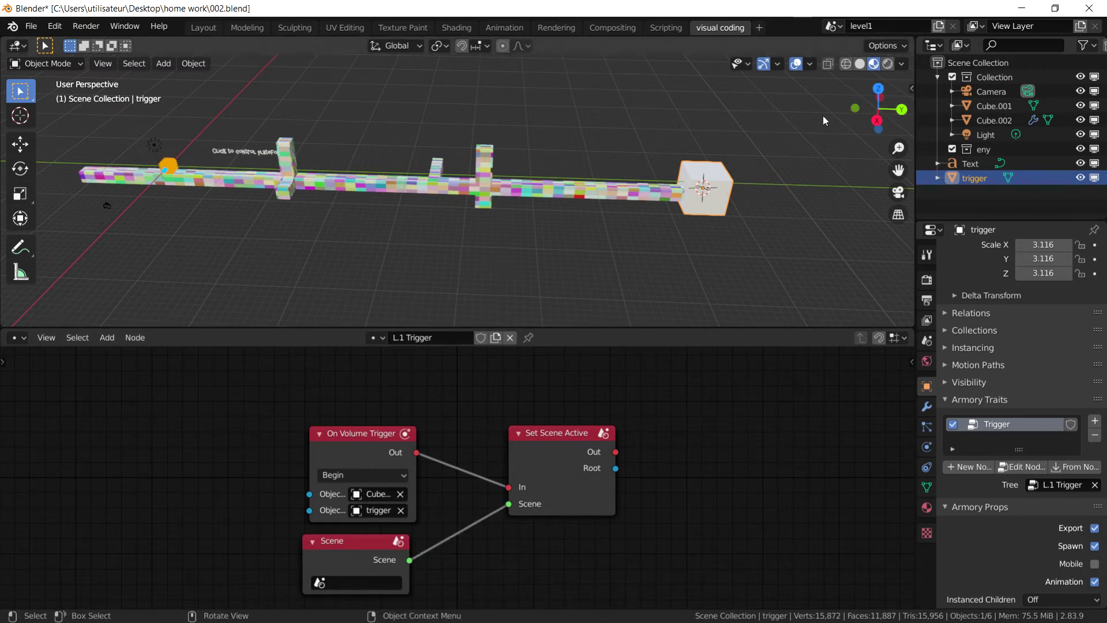
- Create a new empty scene named Scene using the New Scene button's New option
click(940, 27)
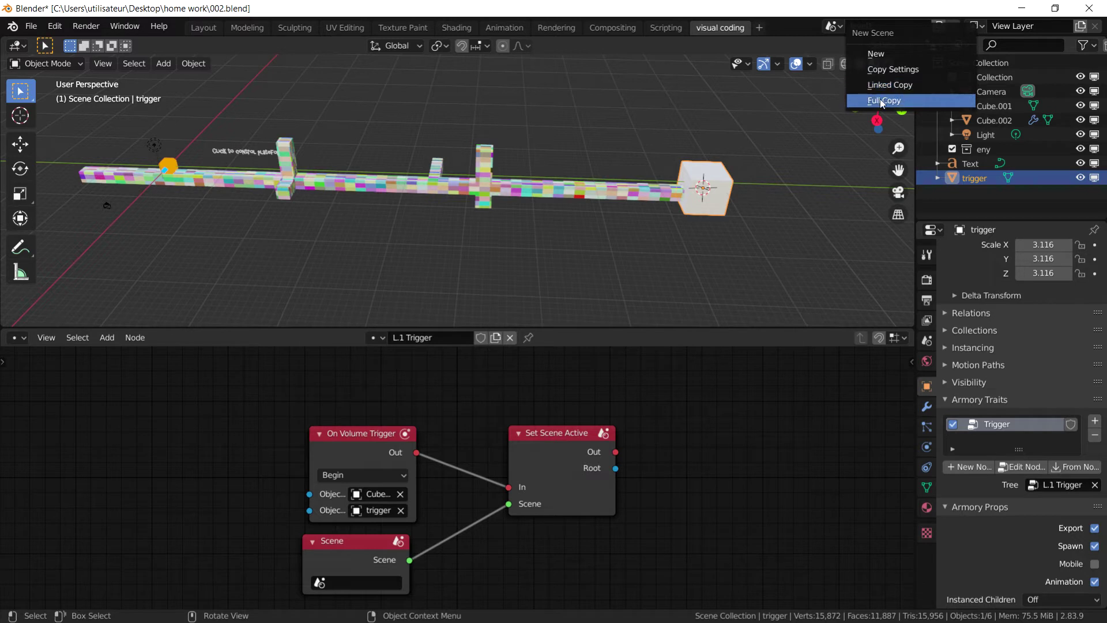
key(Escape)
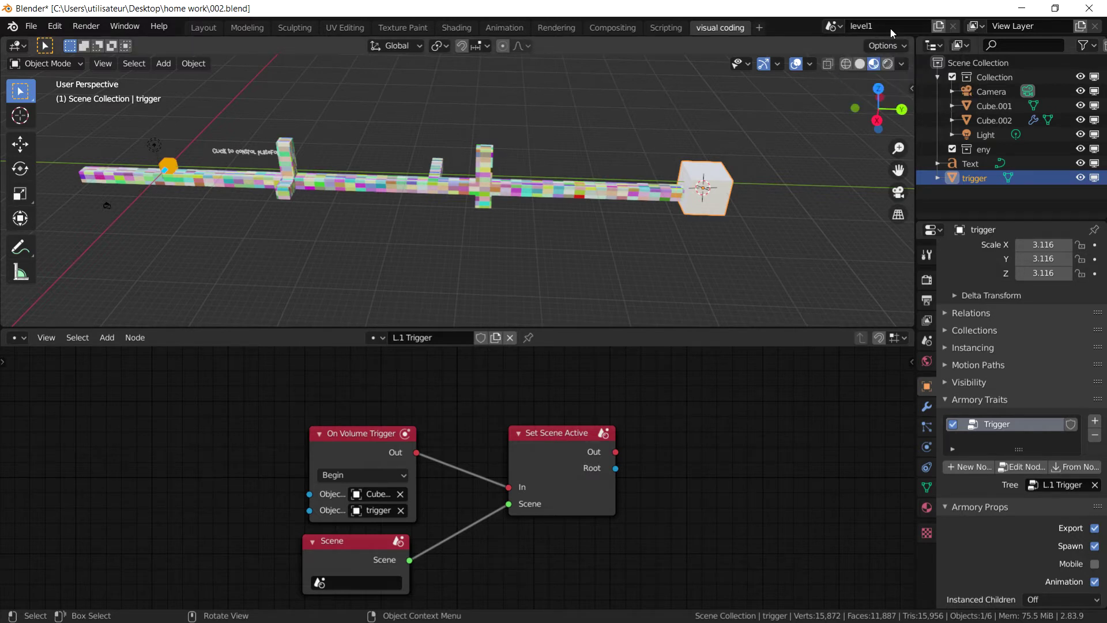
click(939, 26)
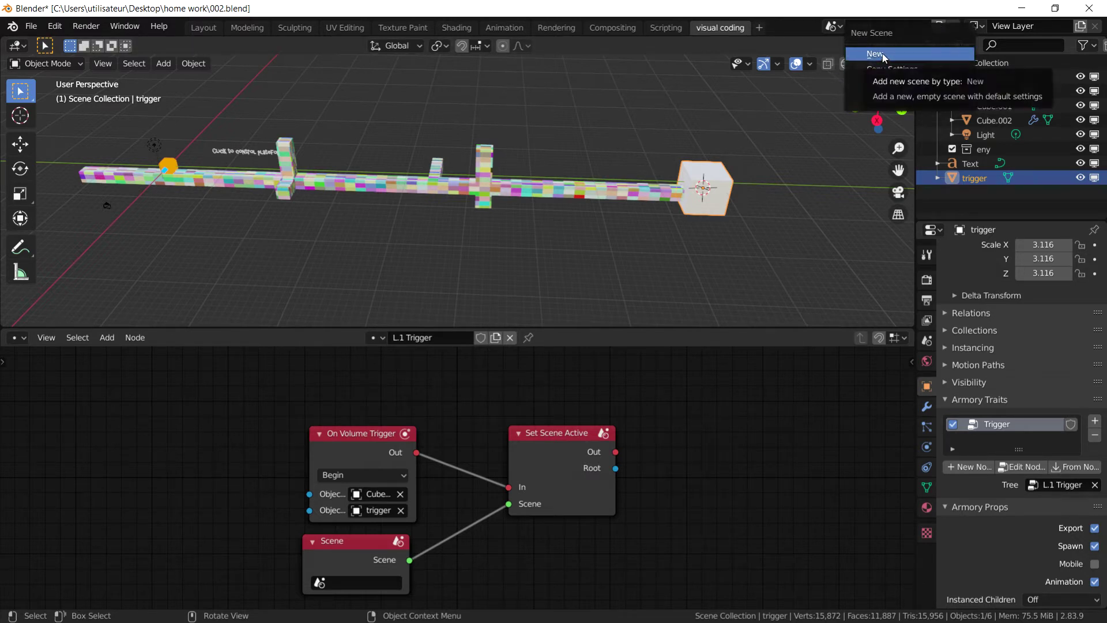
click(884, 55)
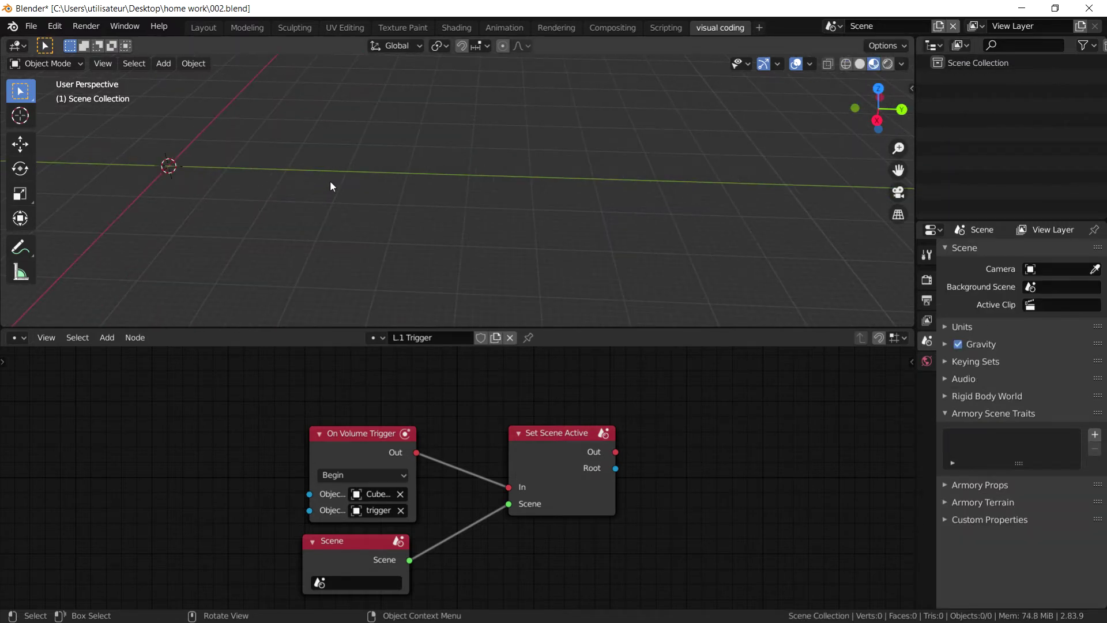
shift+middle_drag(319, 171, 597, 250)
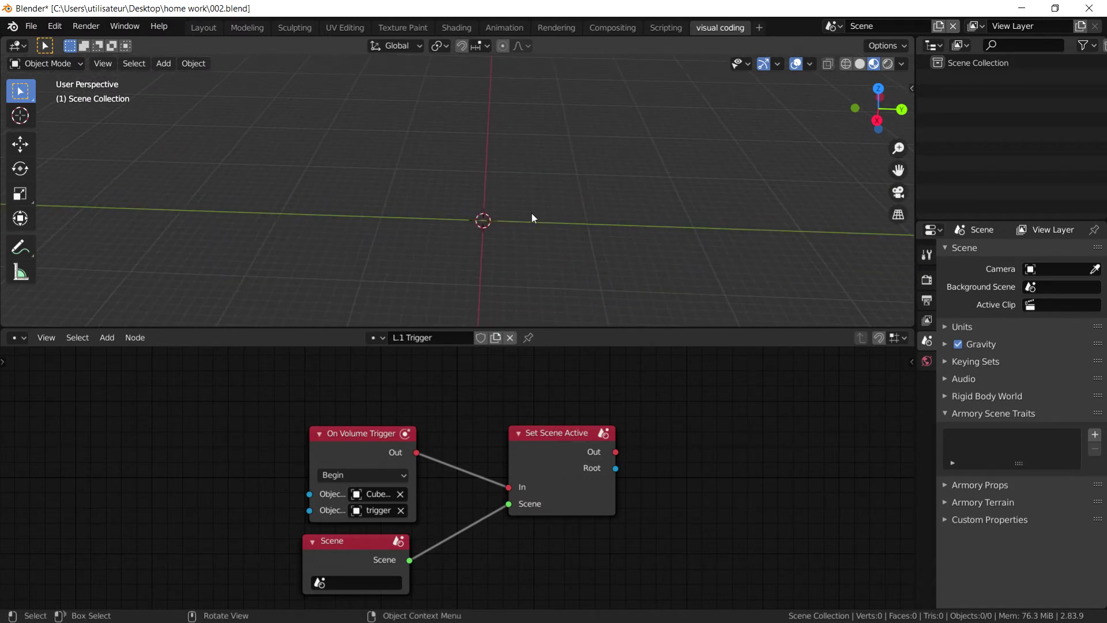
- Add a camera to the new scene and clear its location and rotation
key(shift+a)
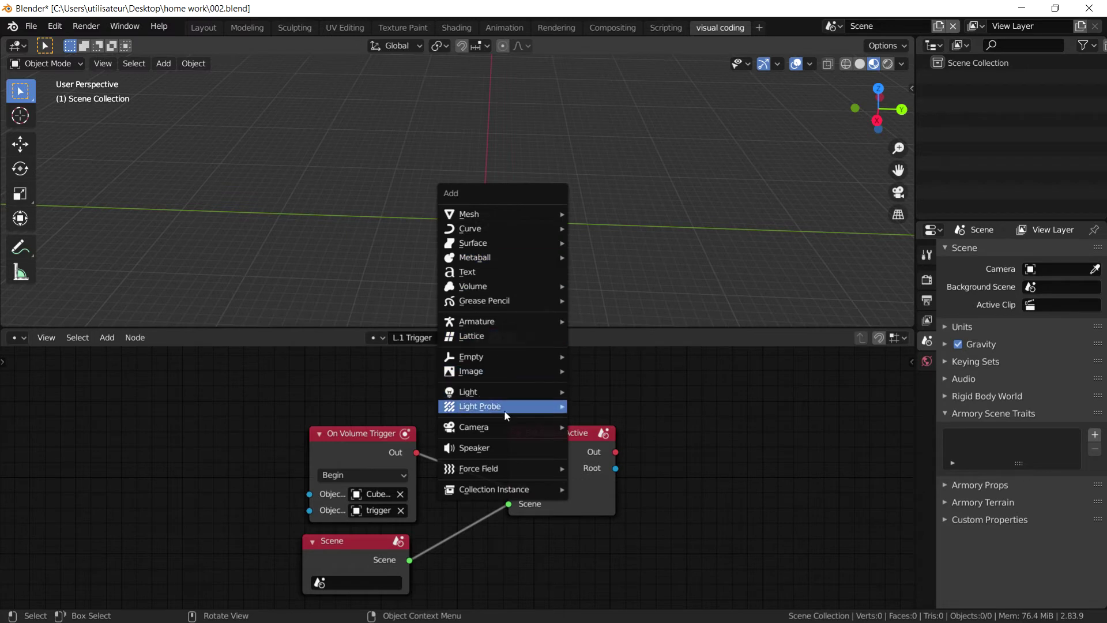
mouse_move(503, 428)
click(594, 425)
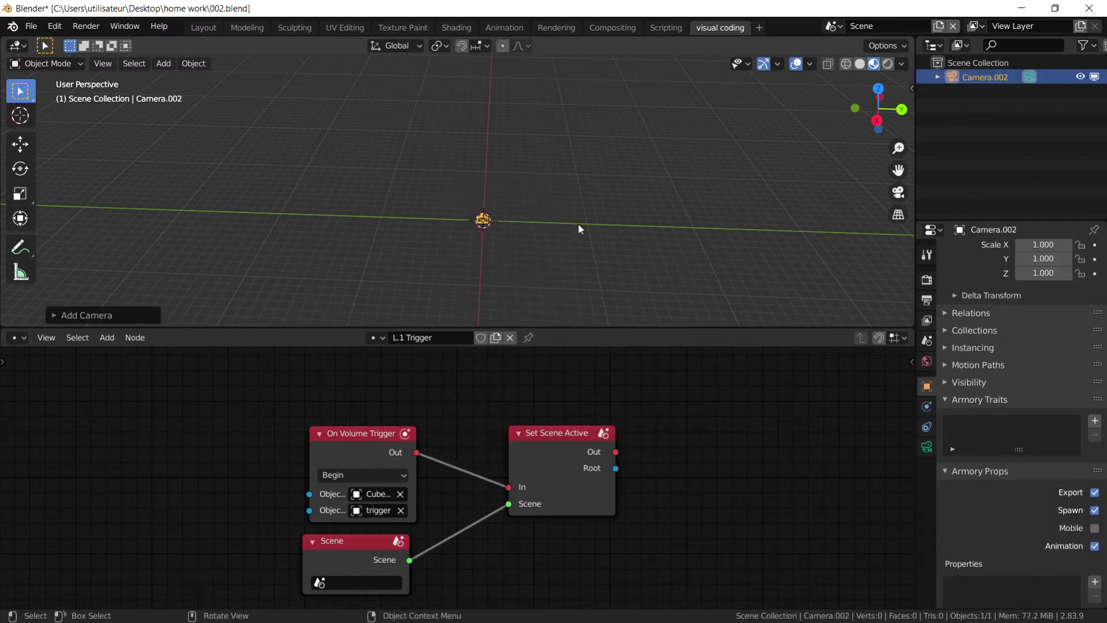
middle_drag(575, 222, 686, 199)
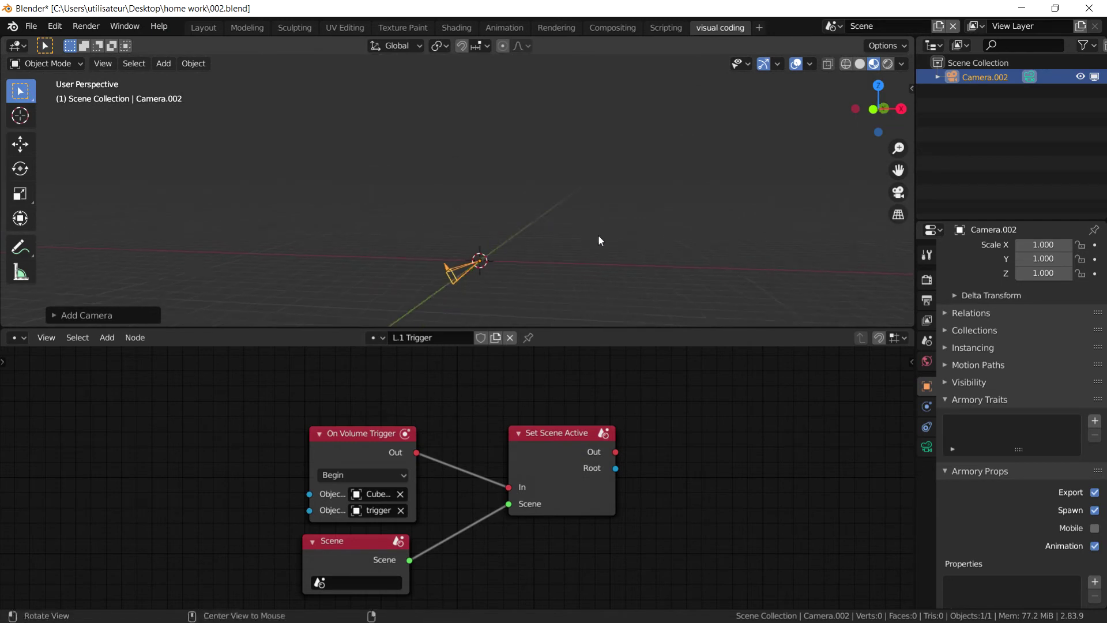
key(alt)
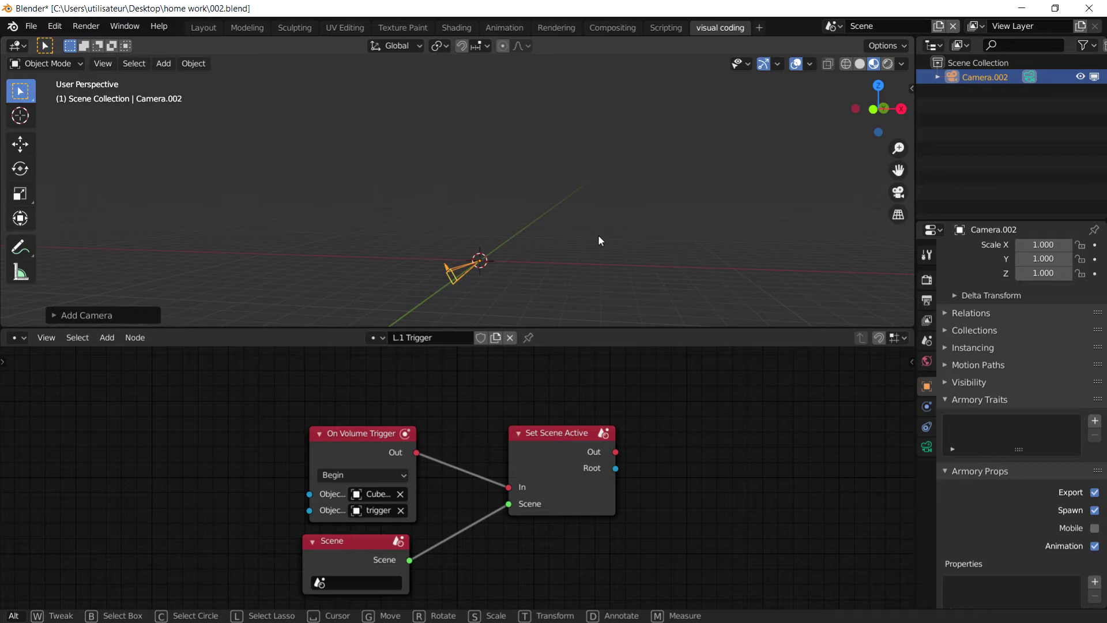
click(600, 239)
click(475, 264)
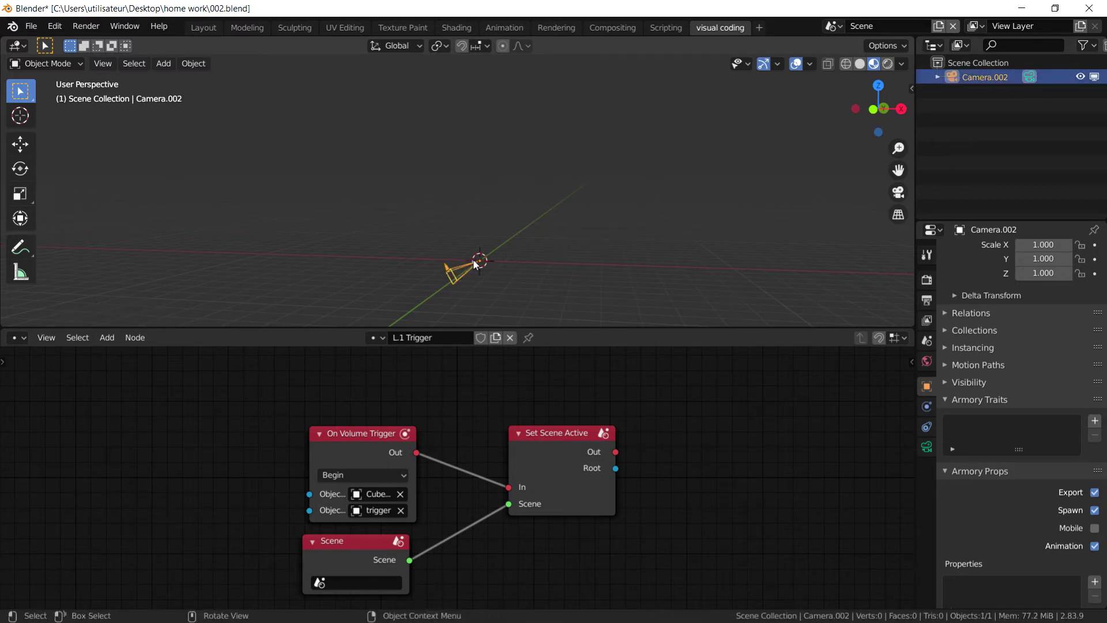
key(alt+g)
key(alt+r)
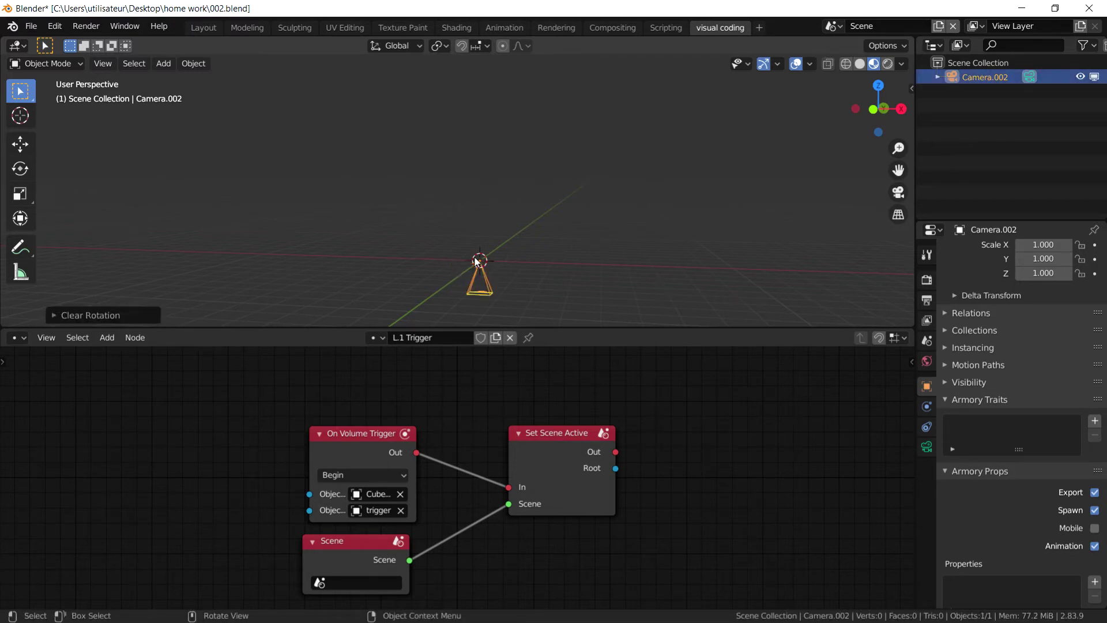
- Rotate the camera 90° about X and 90° about Z, then move it along X
text(rx90)
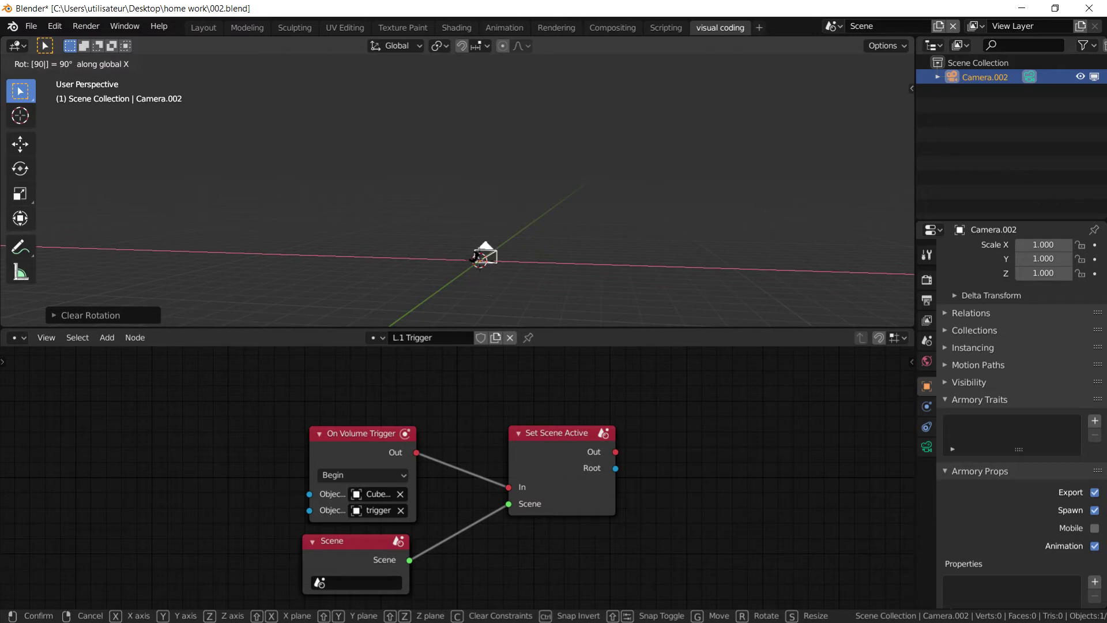
text(7)
key(Escape)
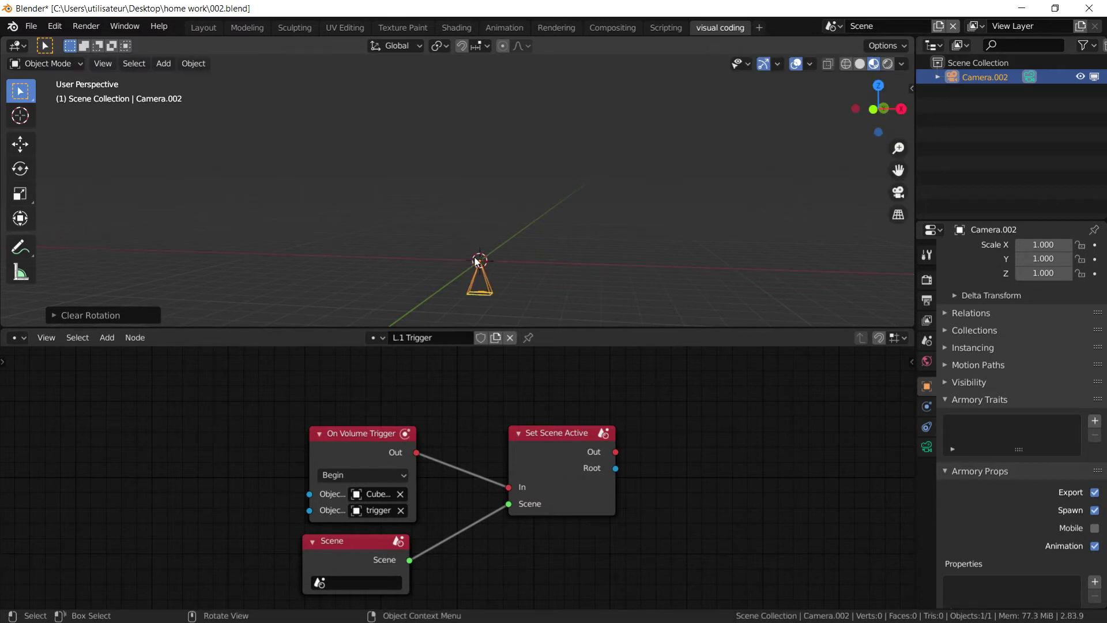
text(rx90)
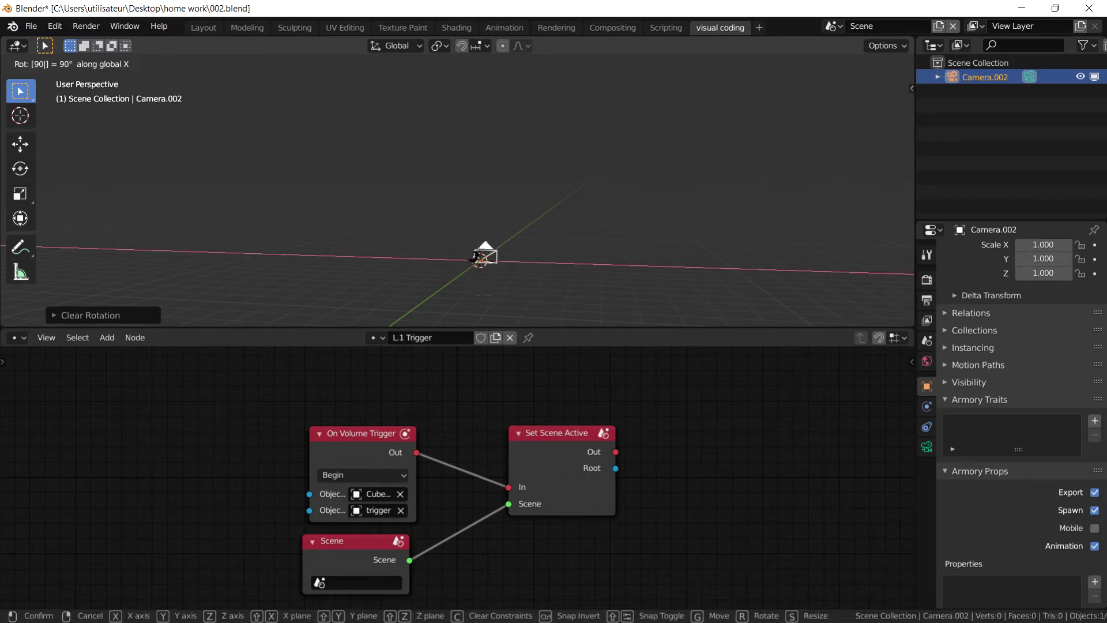
key(Return)
text(rz)
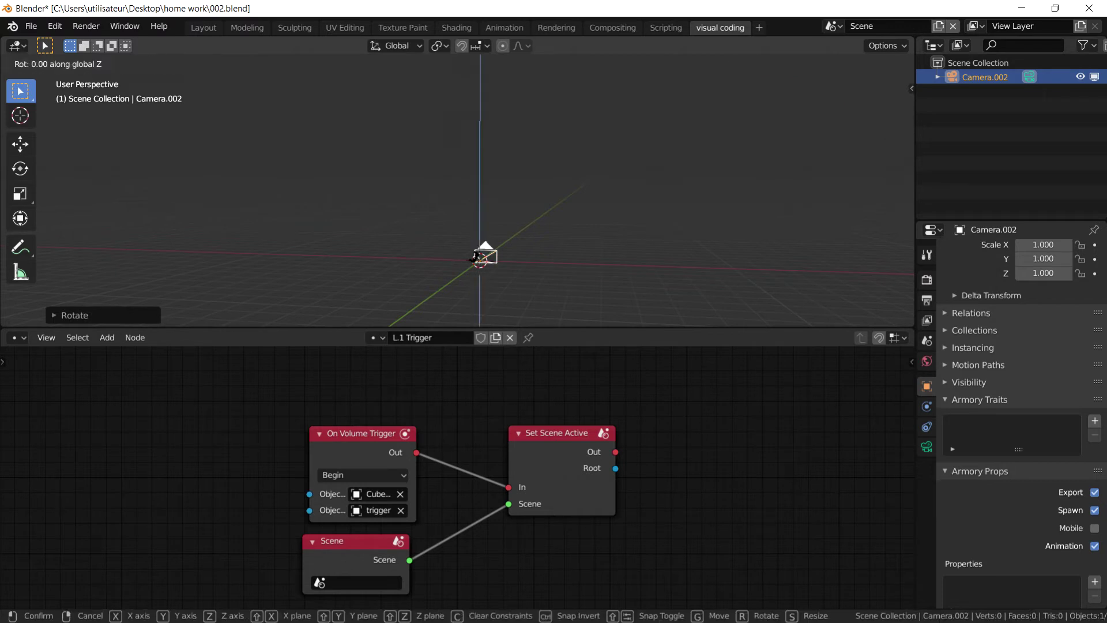
text(90)
key(Return)
key(g)
key(y)
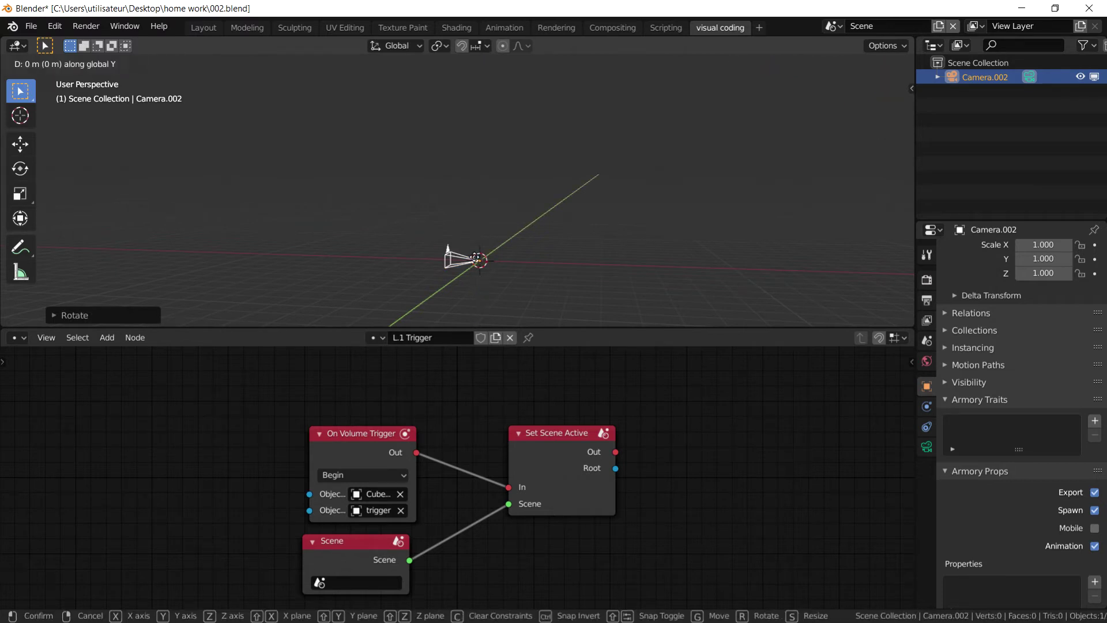
key(x)
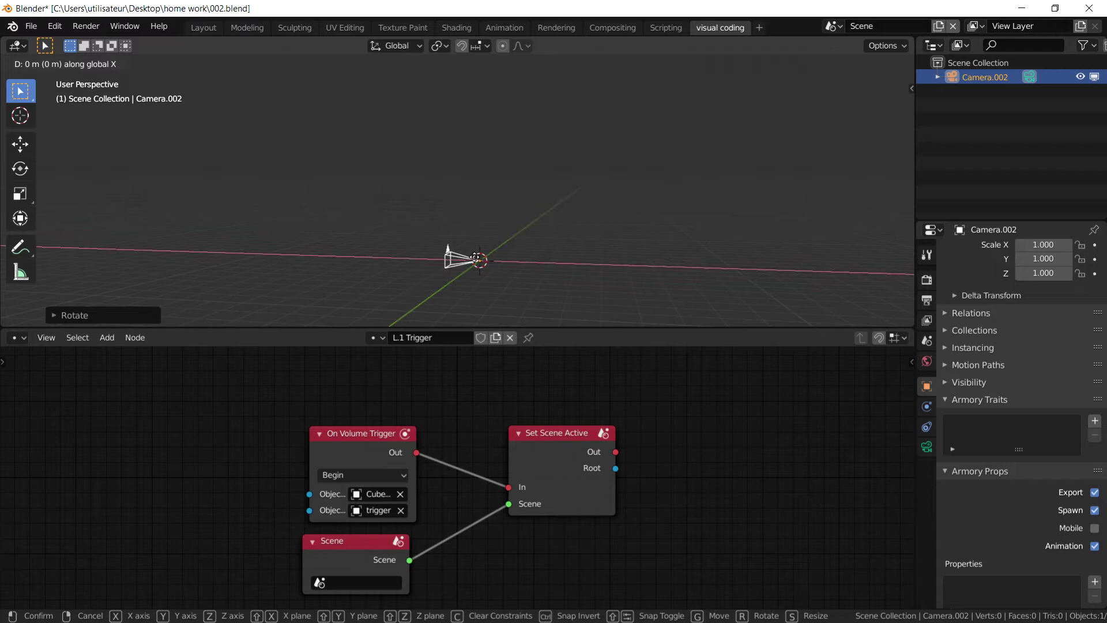
click(725, 277)
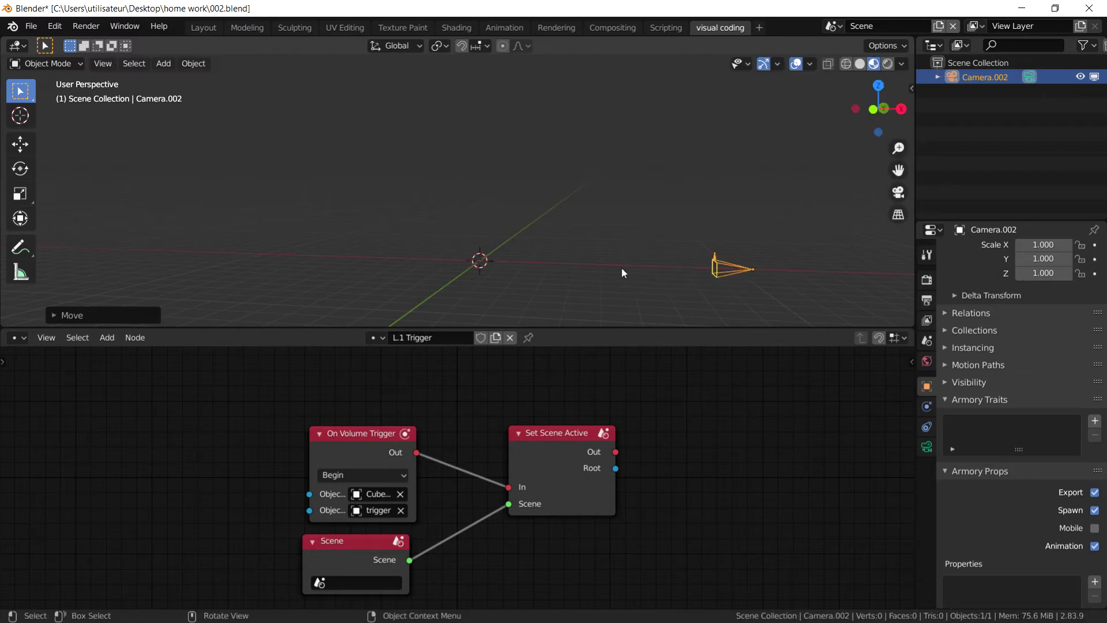
- Add a cube and scale it down to about 0.8
key(shift+a)
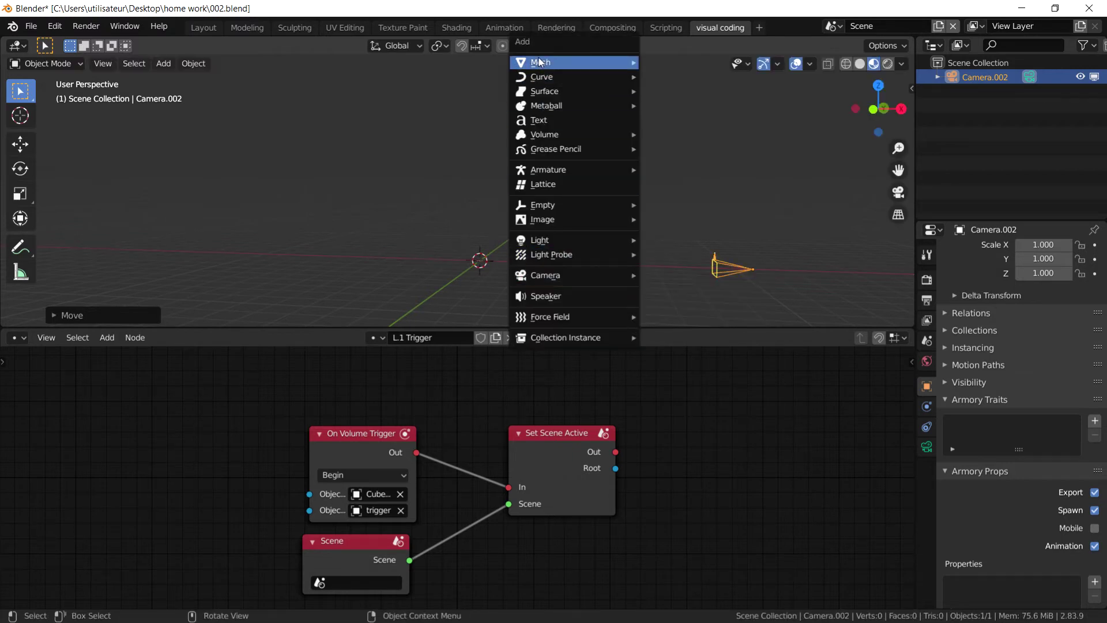
mouse_move(625, 62)
click(679, 81)
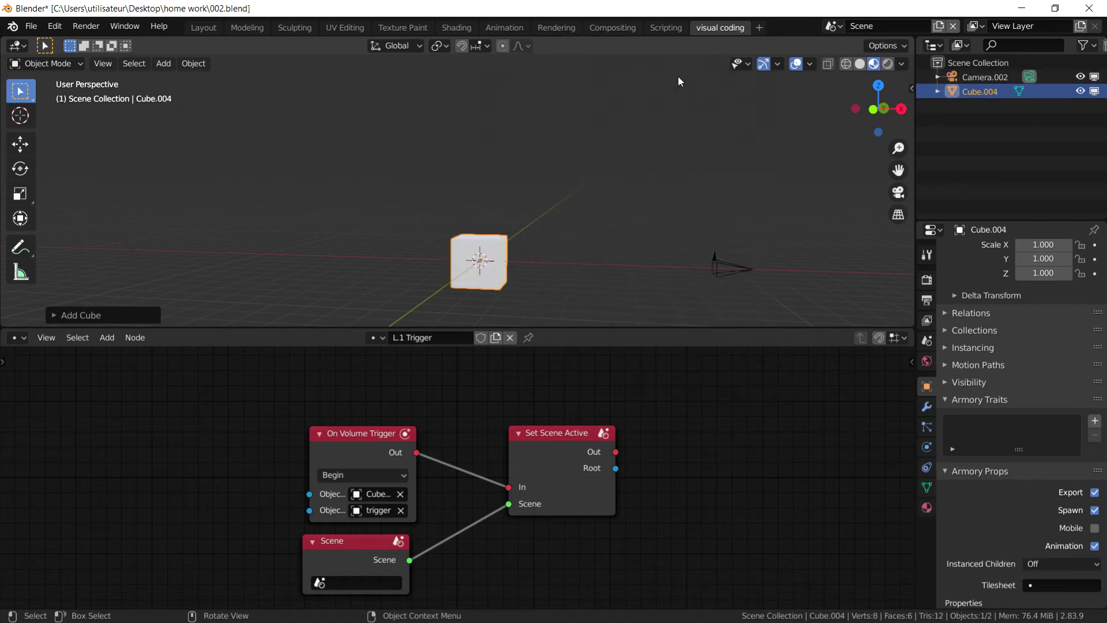
key(s)
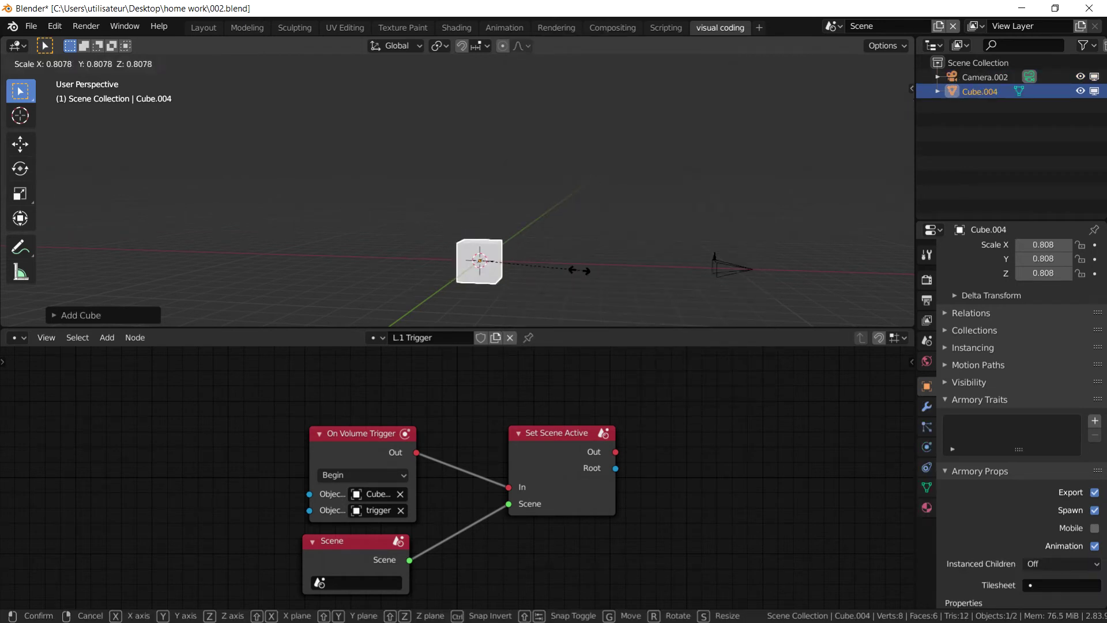
click(580, 274)
- Add a second cube and lower it 2.2 m along Z
key(shift+a)
mouse_move(592, 264)
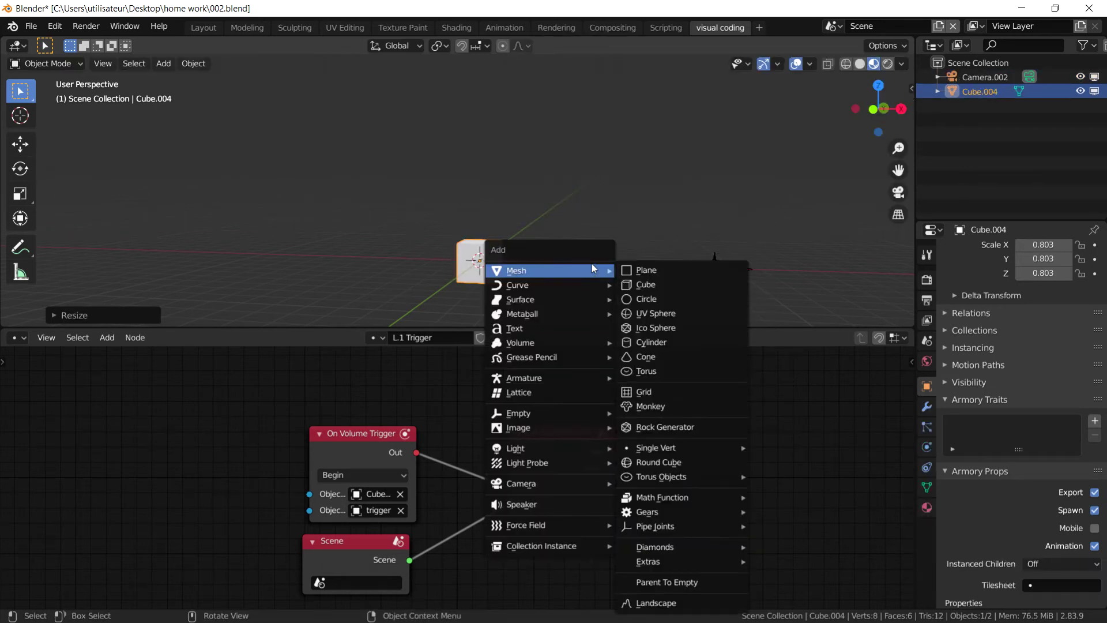
click(668, 282)
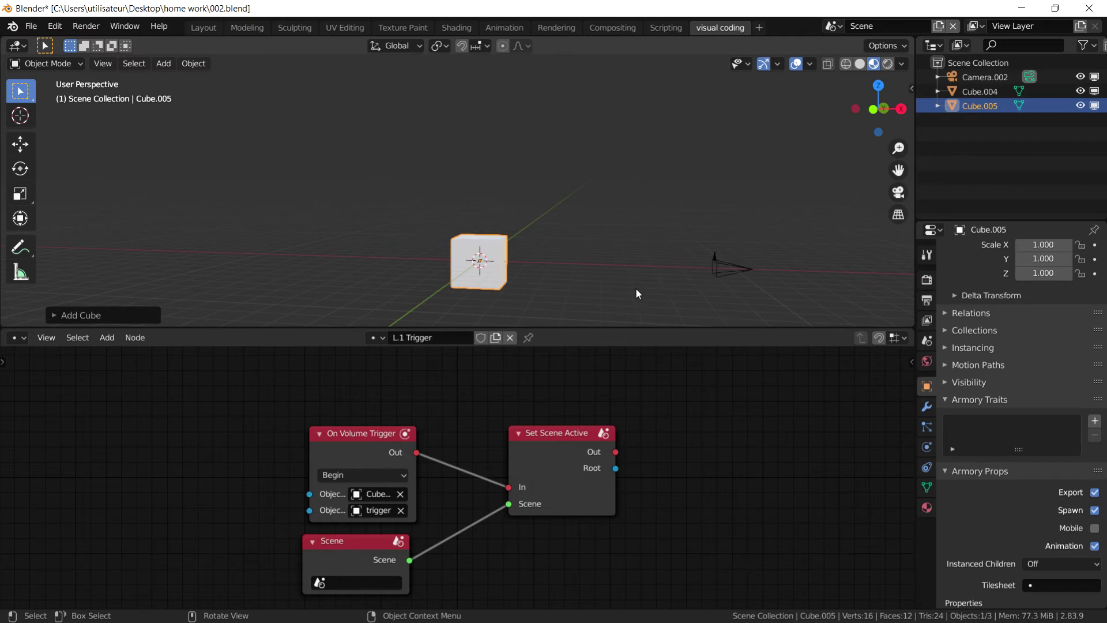
key(g)
key(z)
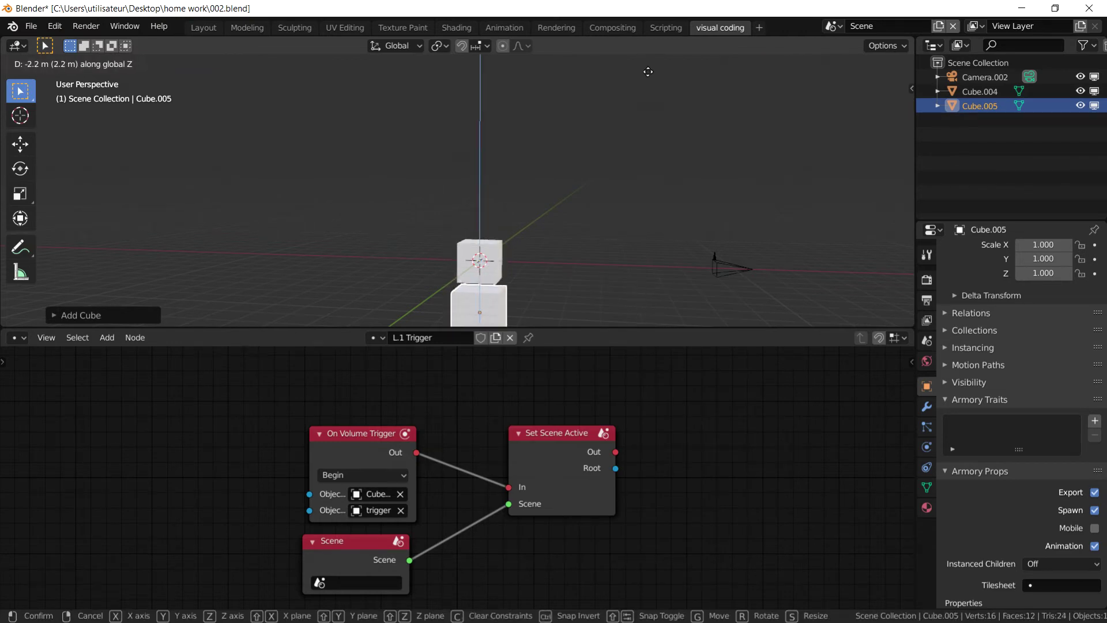
click(648, 72)
- Stretch the lower cube to Y scale 43.068, shift it along Y, and view through the camera
middle_drag(658, 67, 520, 206)
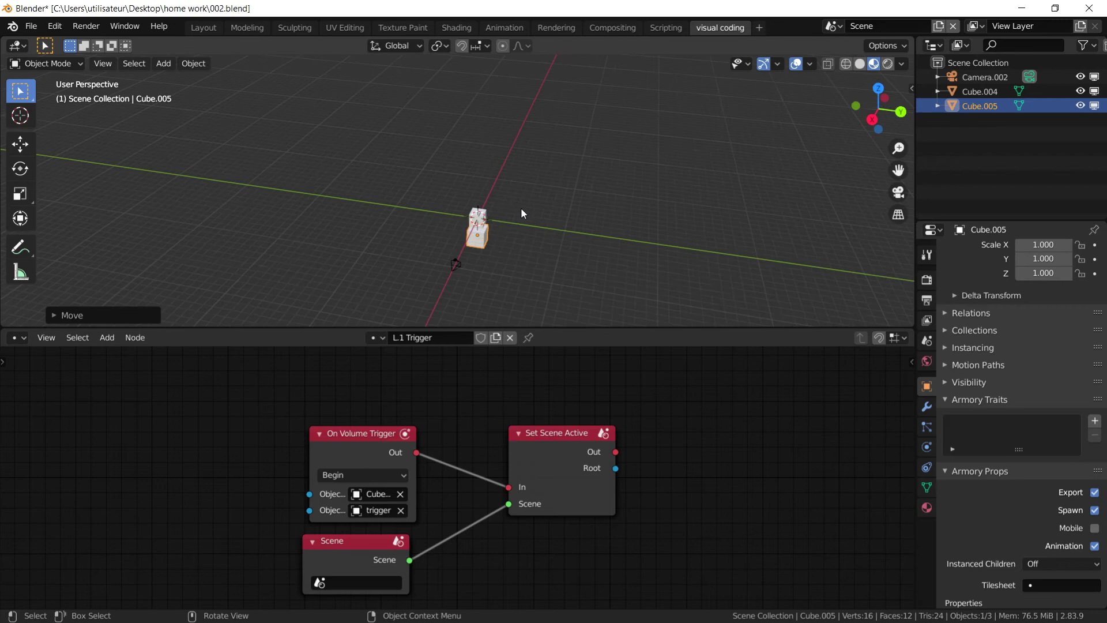
key(s)
key(x)
key(y)
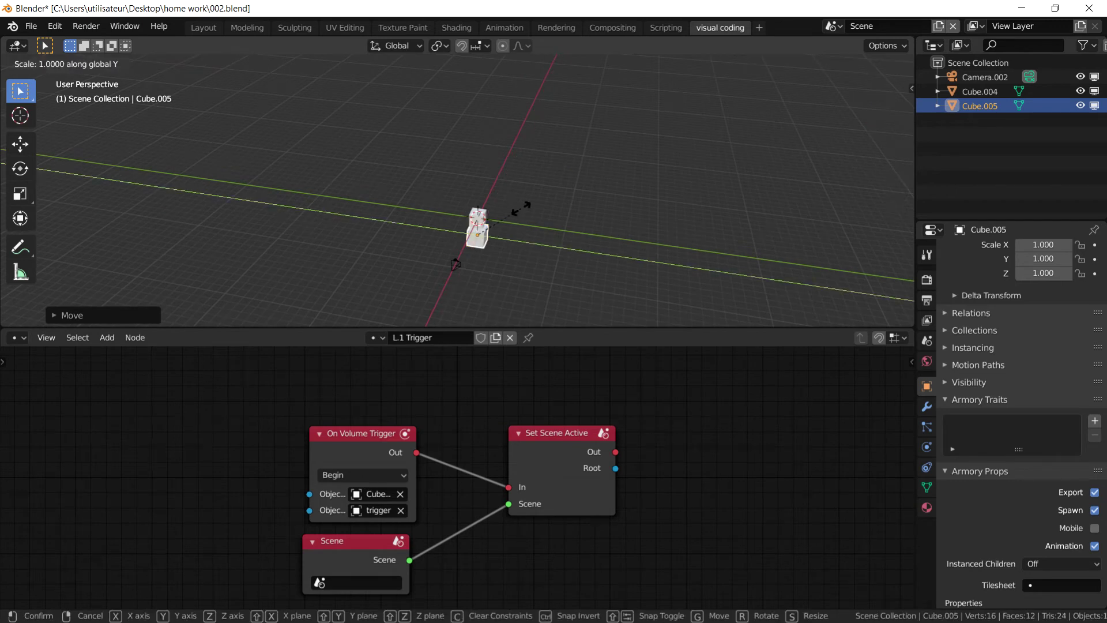
click(830, 189)
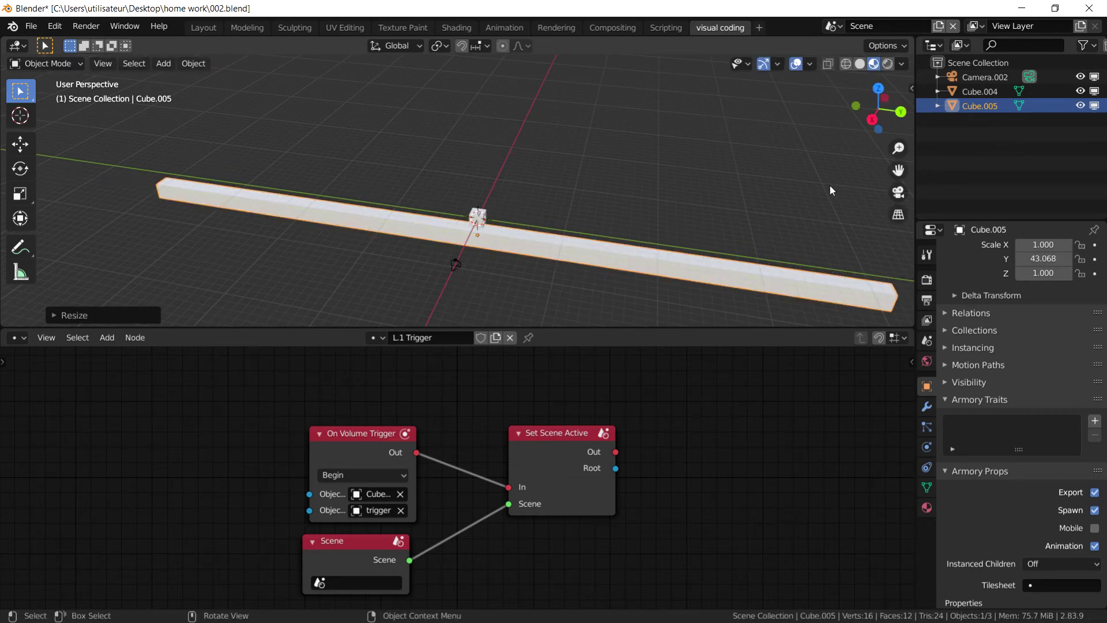
key(g)
key(y)
click(214, 217)
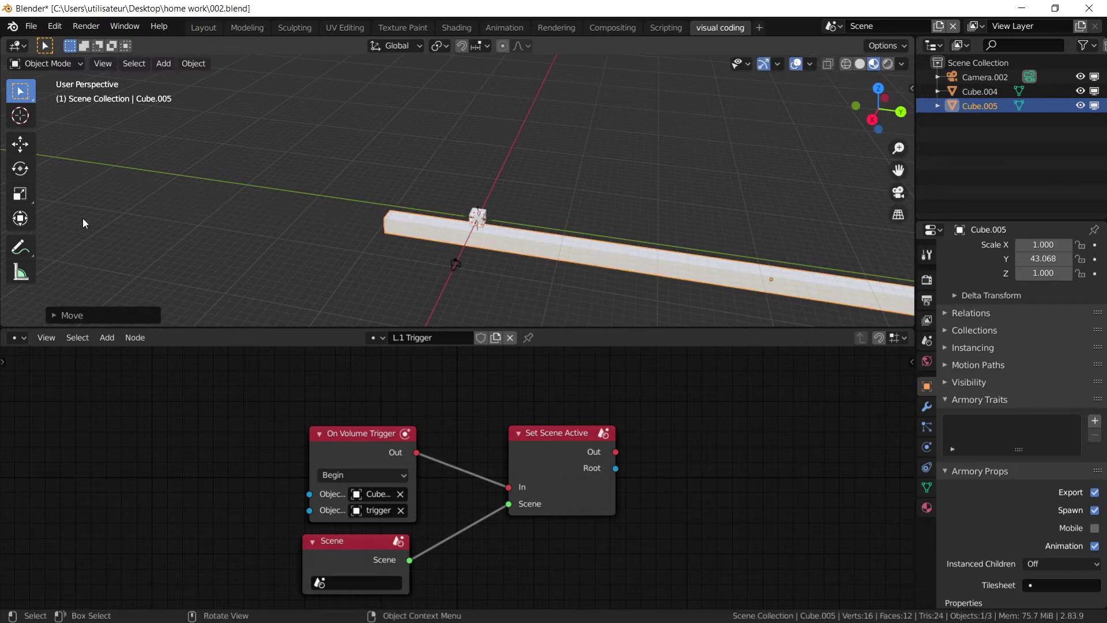
key(KP_0)
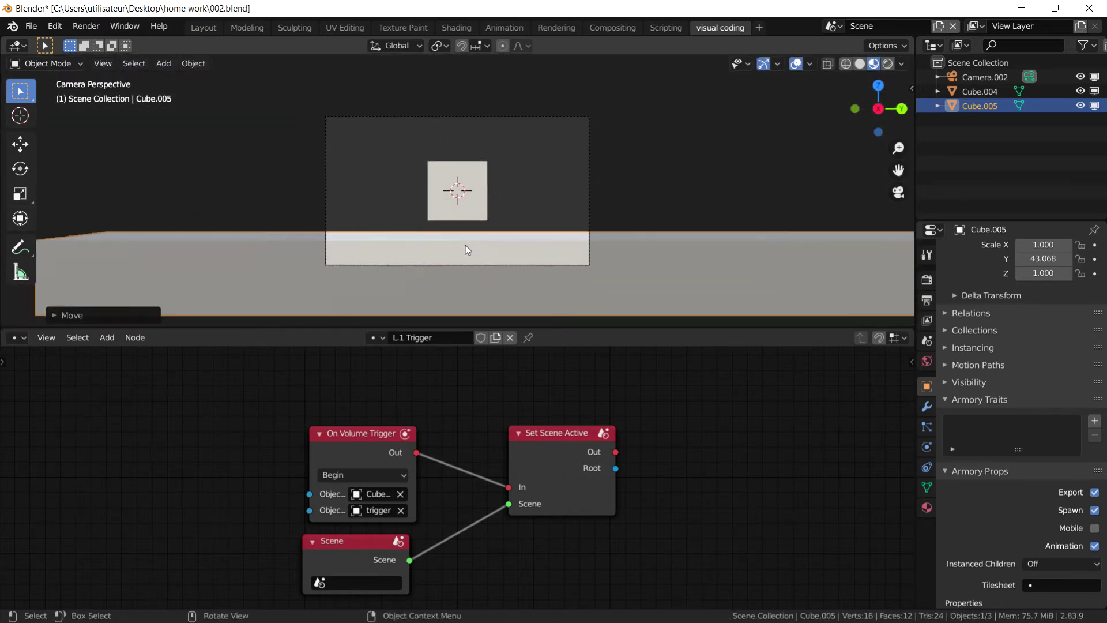
- Move the camera and lower its lens focal length to 18 mm
click(486, 115)
key(g)
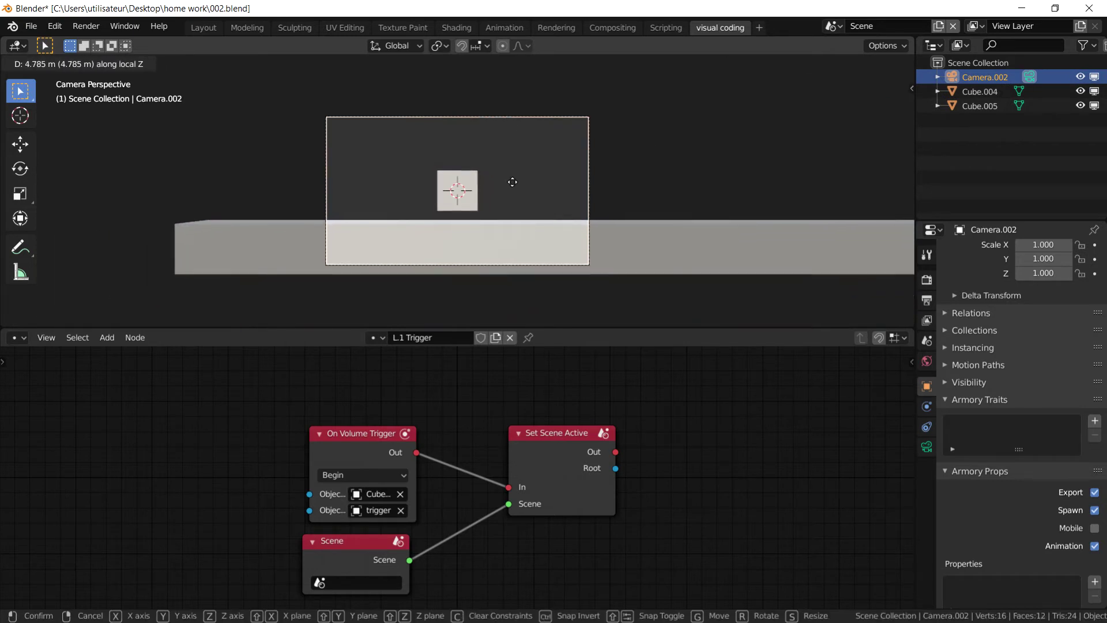
click(512, 183)
click(926, 447)
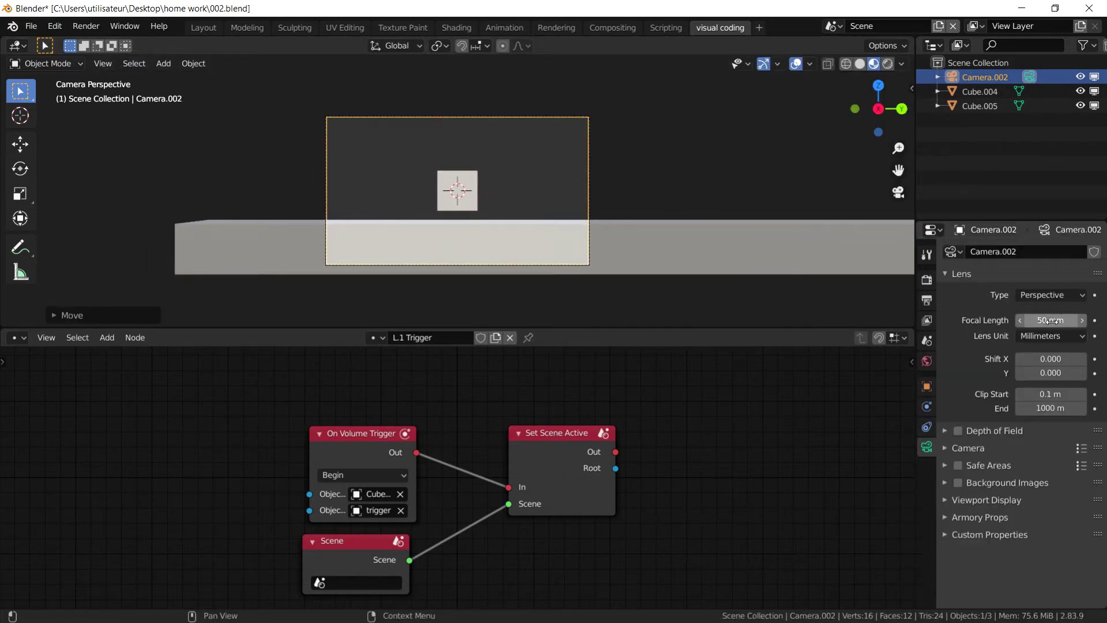
drag(1050, 320, 989, 320)
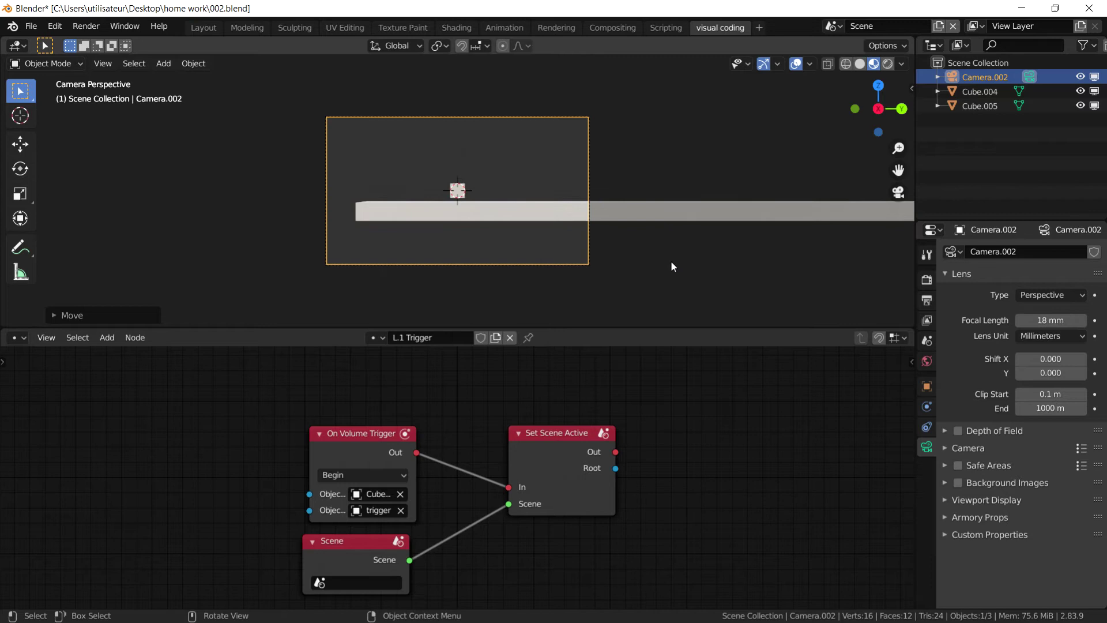
- Raise the camera and push it along its own Z viewing axis
key(g)
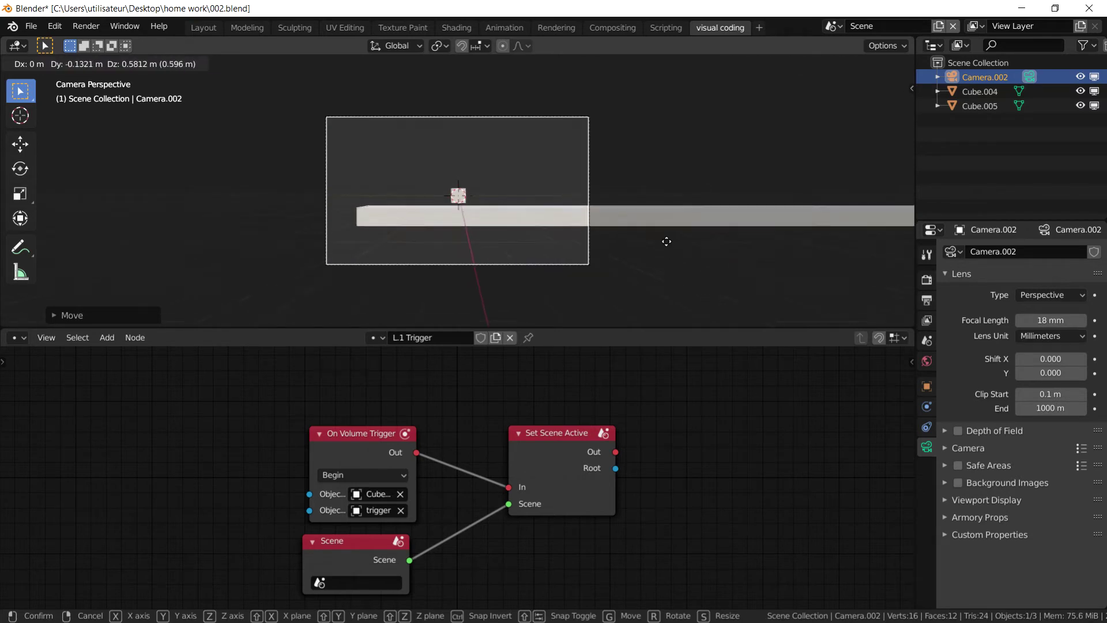
click(667, 201)
key(g)
key(z)
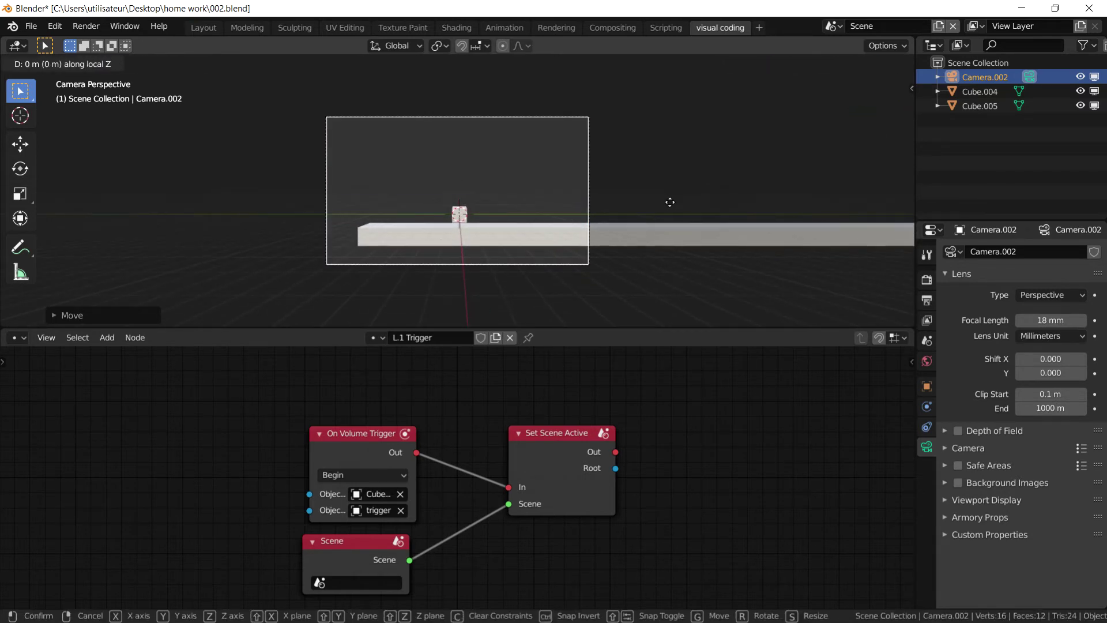
key(z)
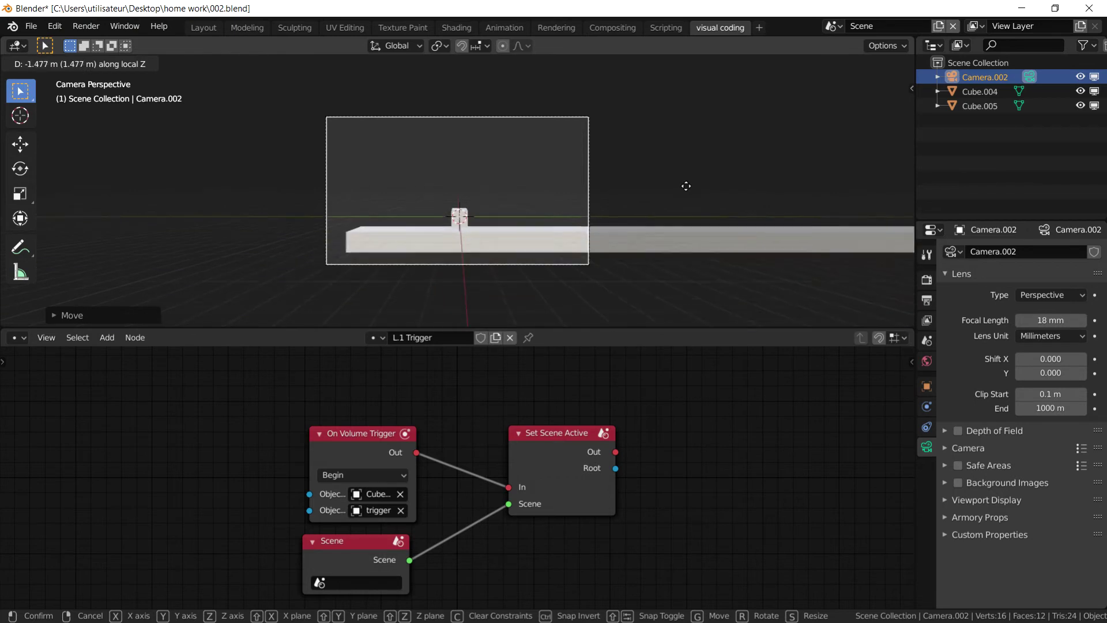
click(685, 179)
key(Home)
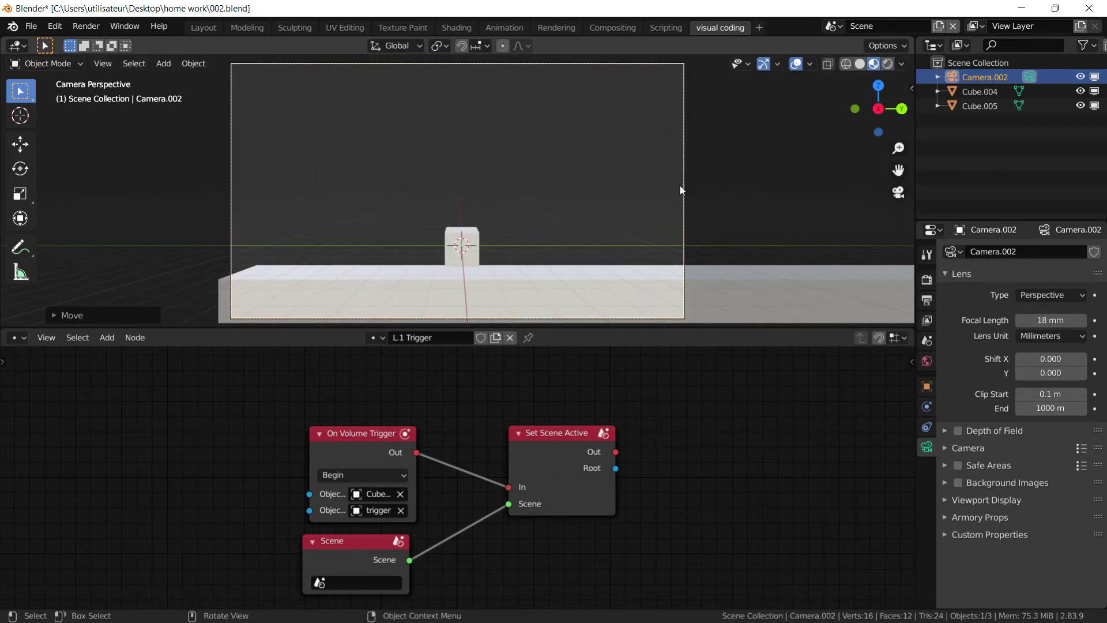
- Tilt the camera about X and adjust its height to frame the cube on the bar
key(g)
key(r)
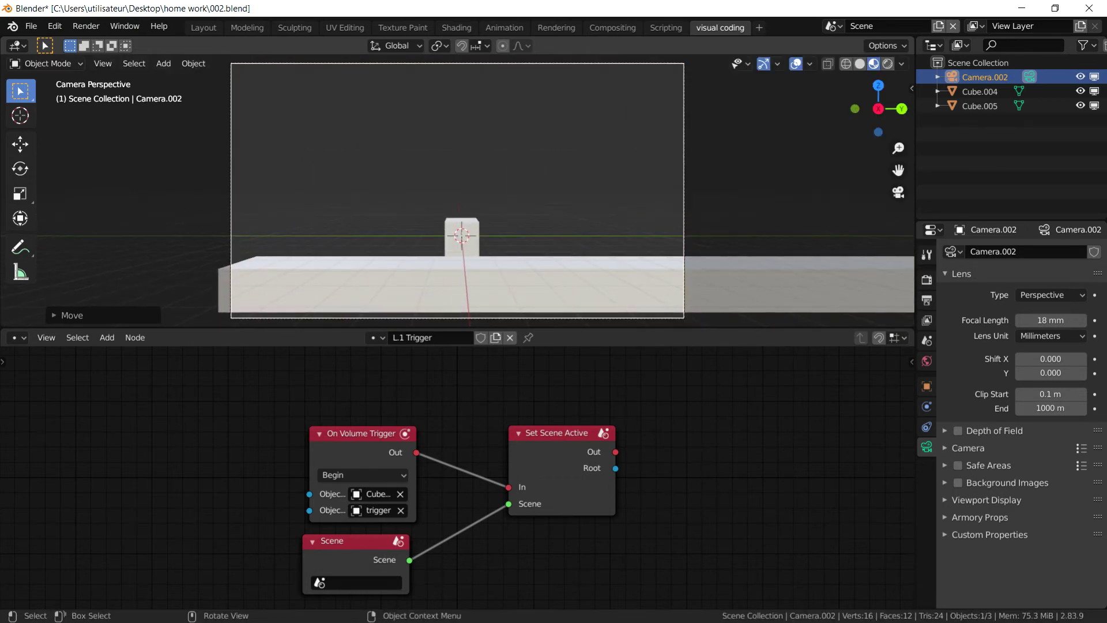
key(x)
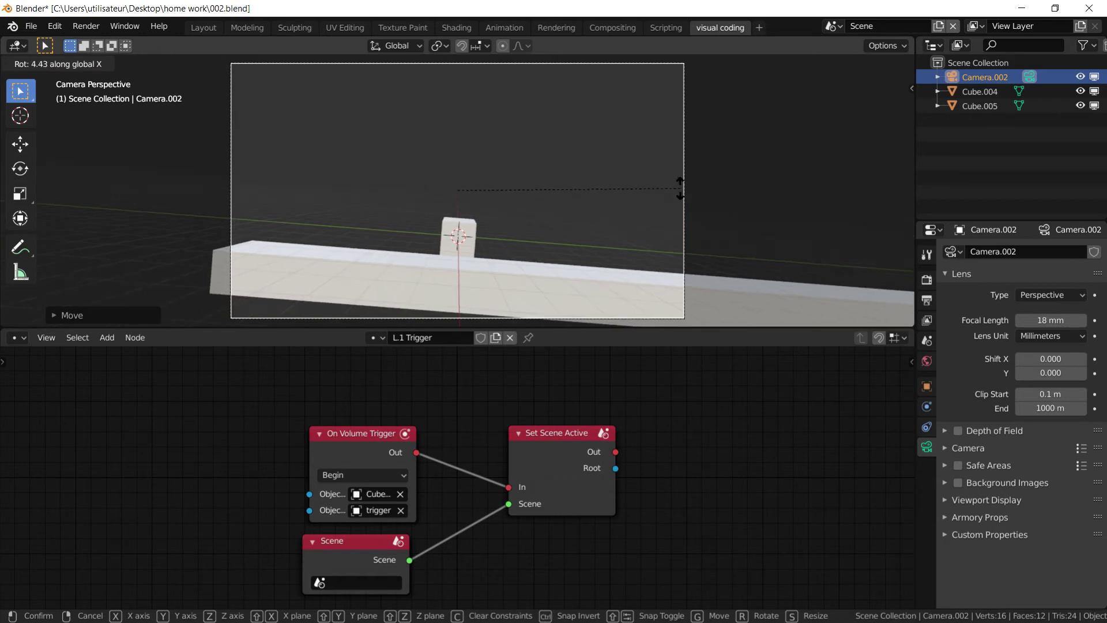
click(686, 261)
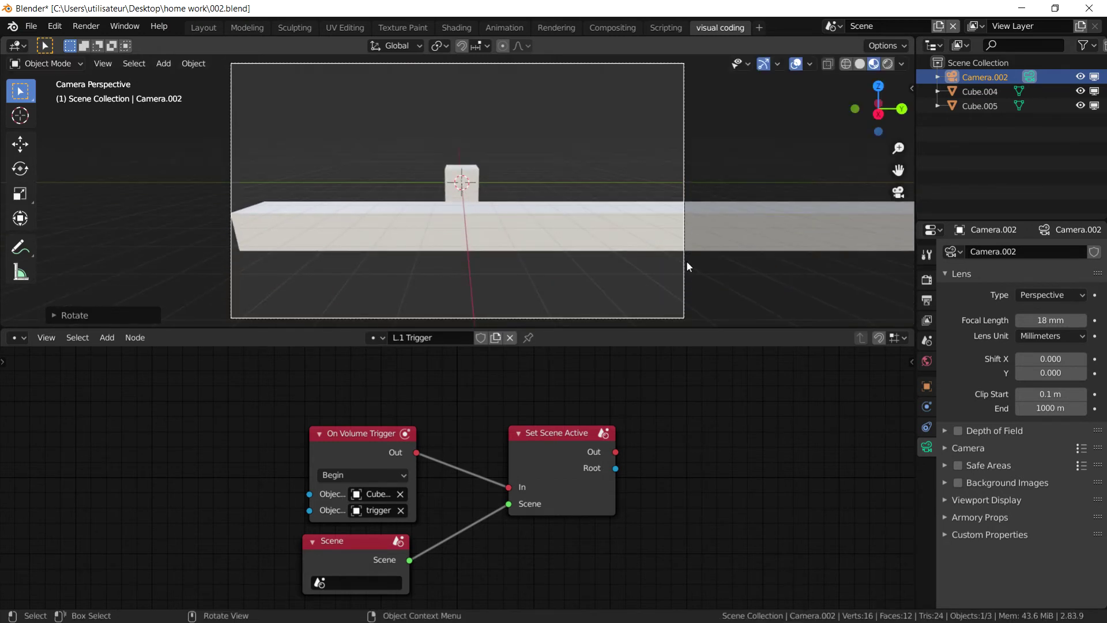
key(g)
key(z)
click(678, 216)
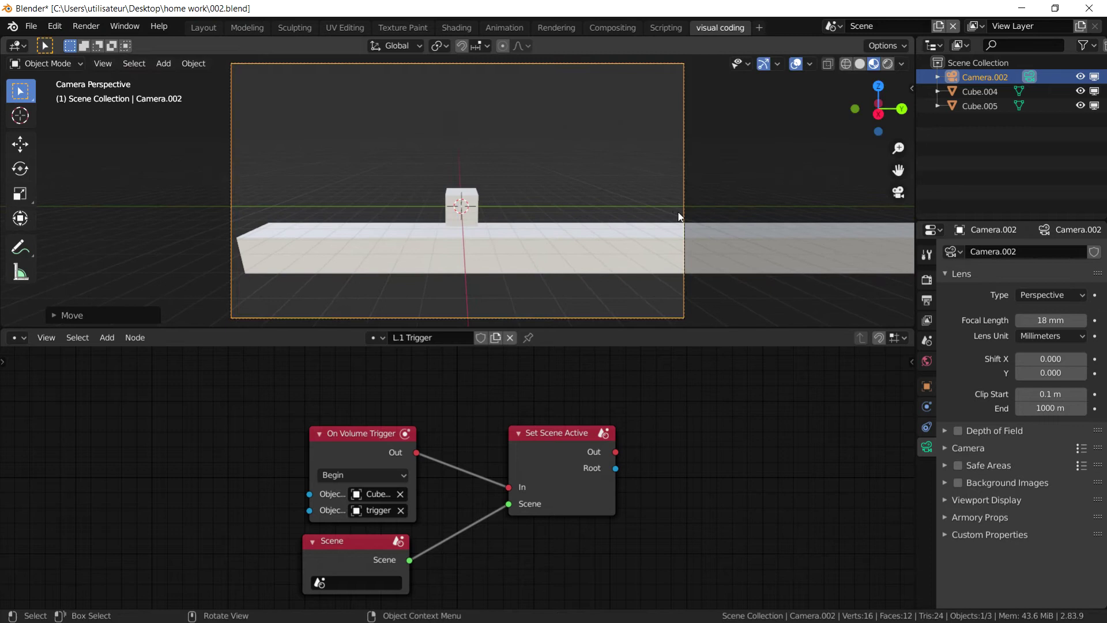
scroll(679, 216, down, 2)
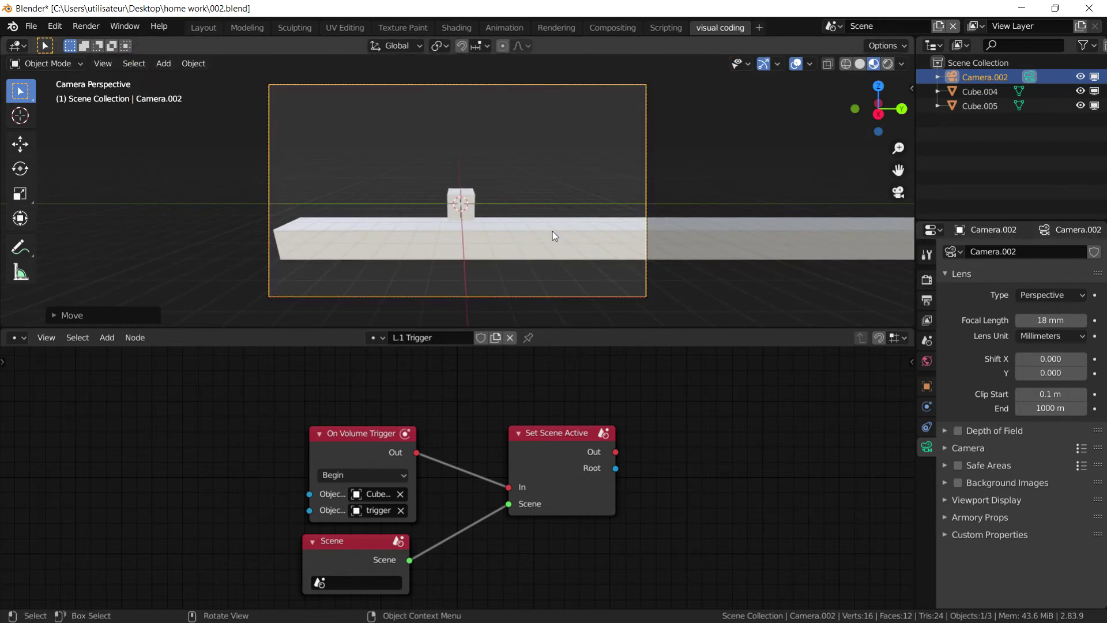
- Commit the LEVEL2 scene name and switch to the level1 scene
click(877, 30)
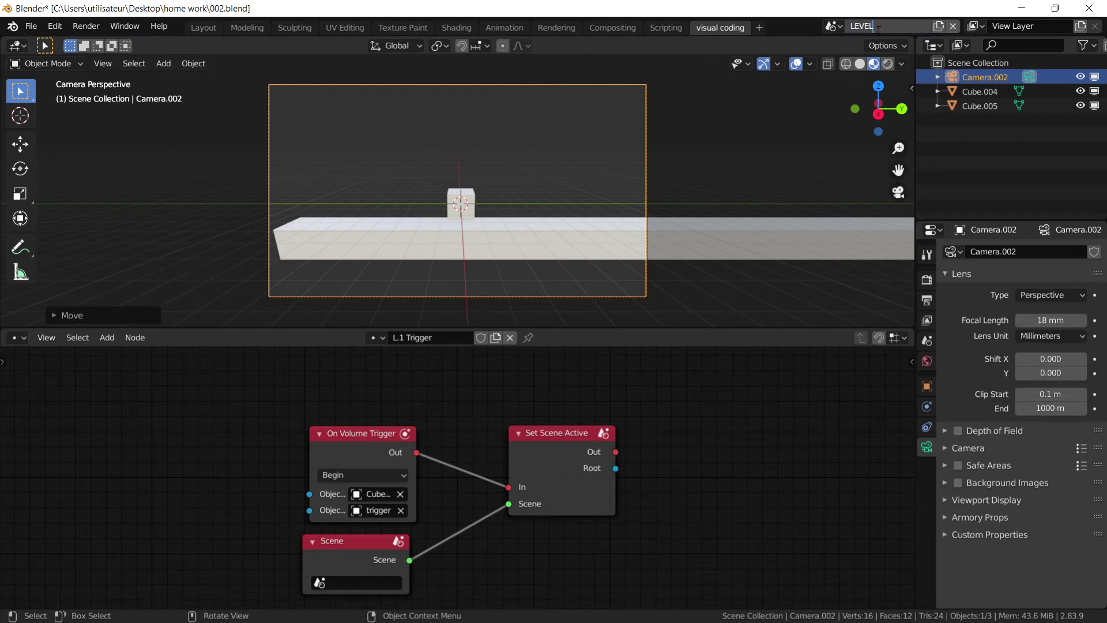
key(Return)
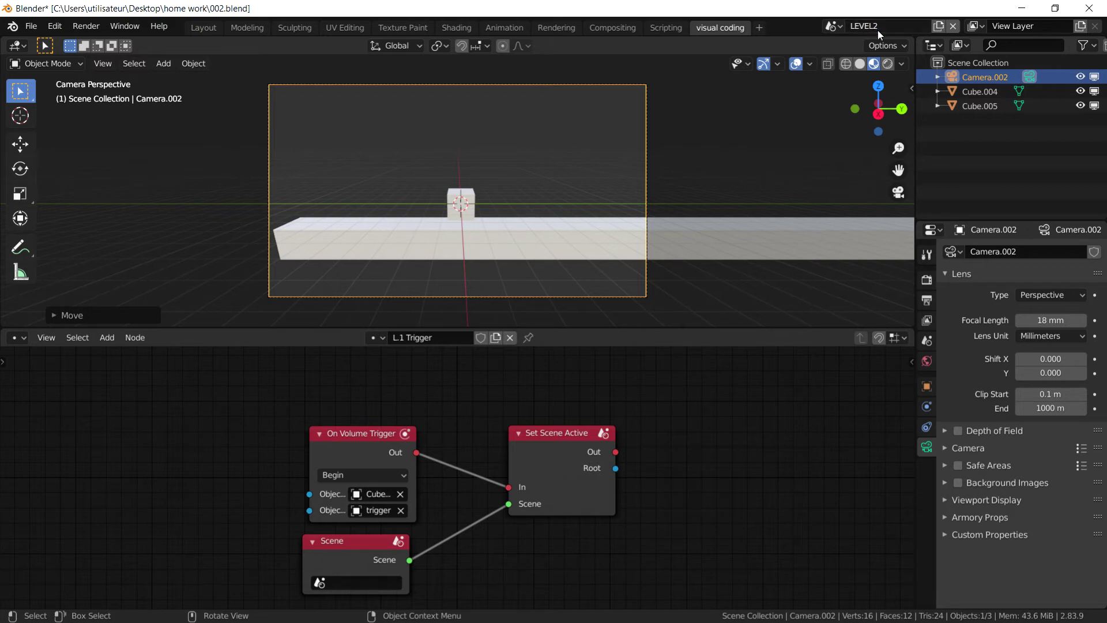
click(836, 28)
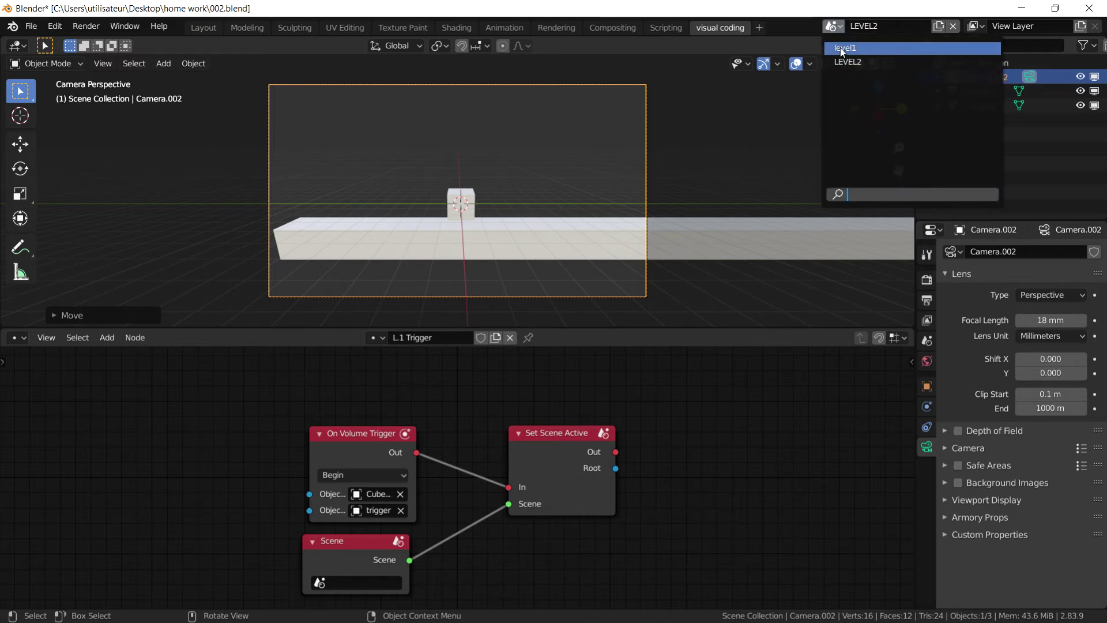
click(843, 49)
- Set the L.1 Trigger Scene node to LEVEL2 and bring up the Armory Player render settings
scroll(531, 257, down, 5)
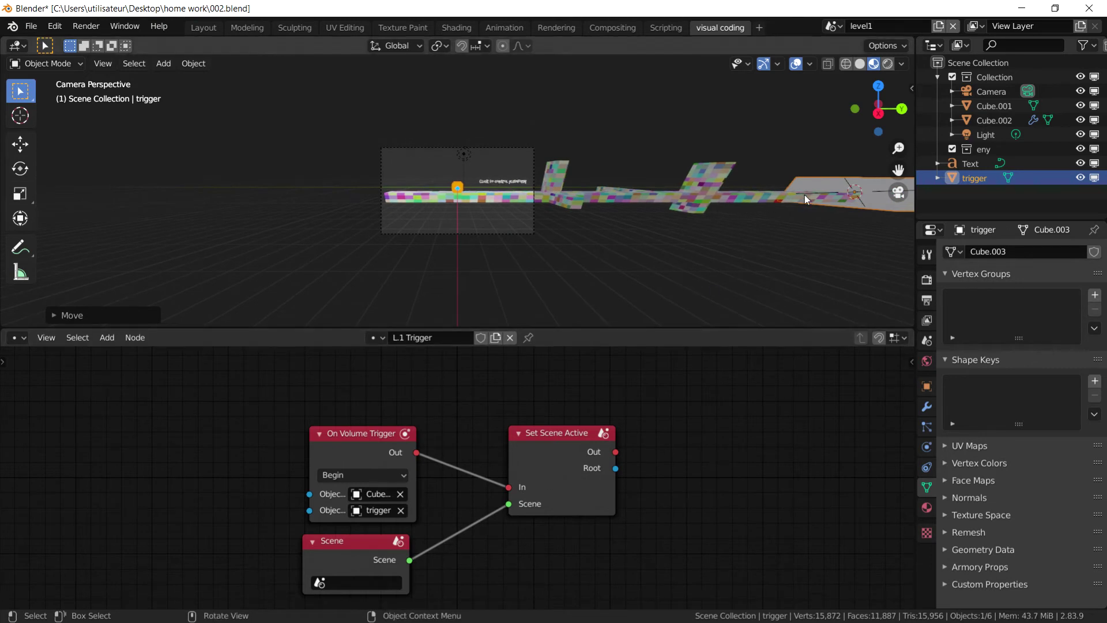
click(355, 585)
click(344, 439)
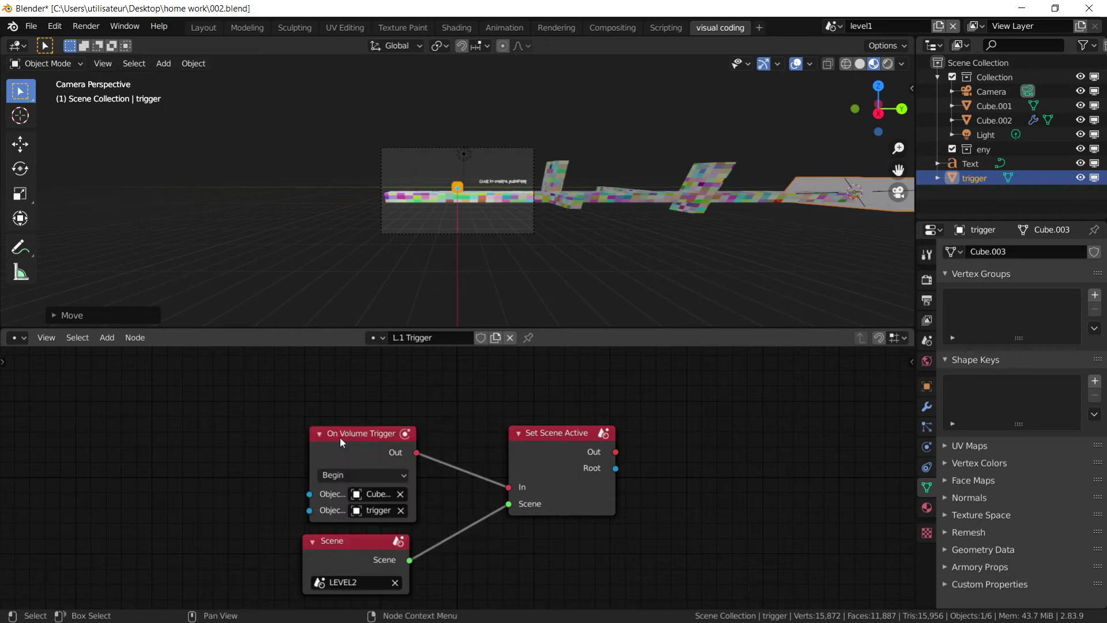
click(926, 281)
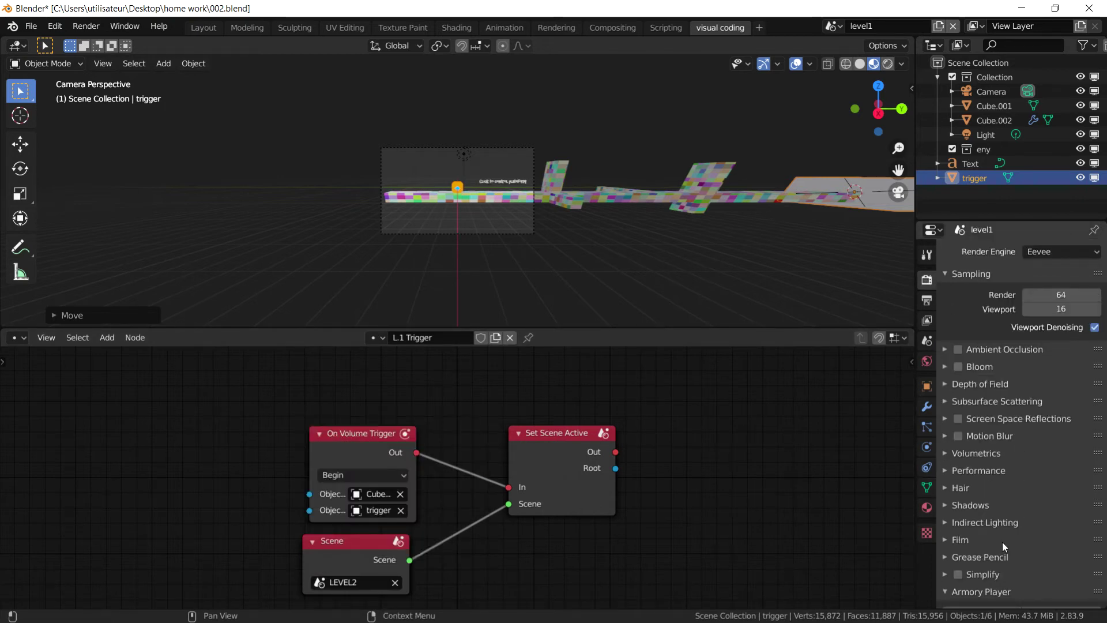
scroll(1002, 542, down, 5)
- Launch the level1 game in the Armory Player for a test play
click(987, 497)
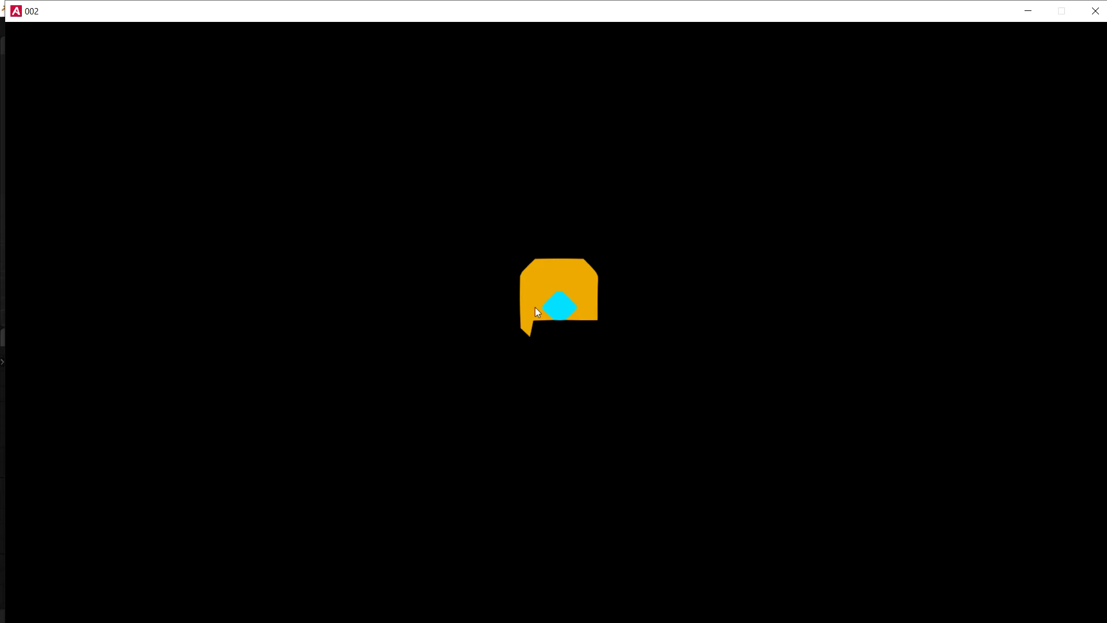
- Close the player, switch to LEVEL2, and give it a new white world
click(1095, 11)
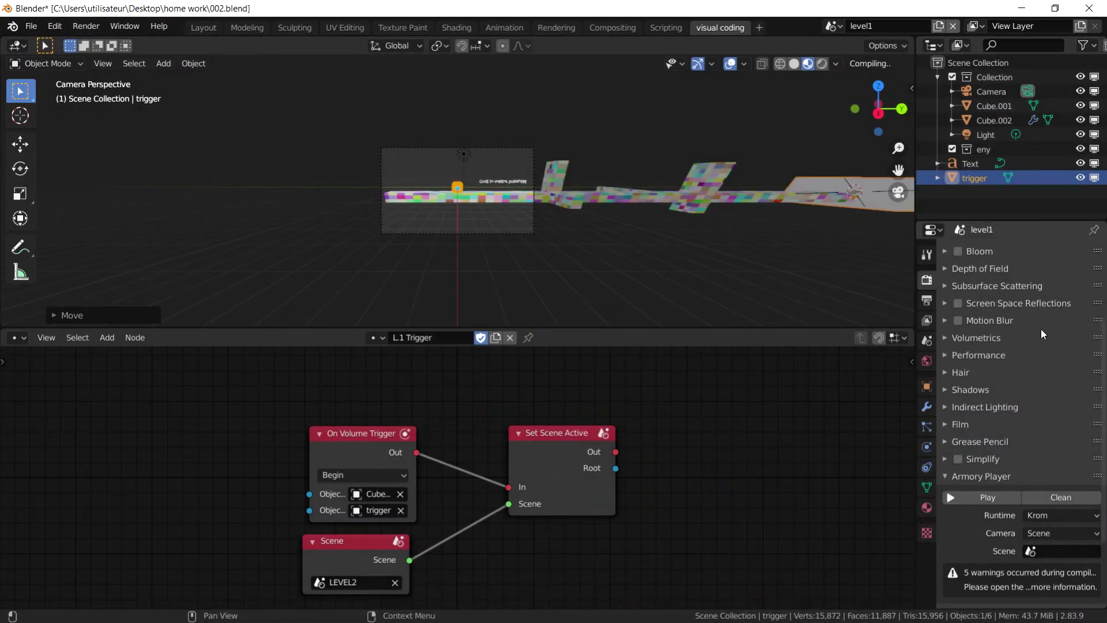
click(926, 361)
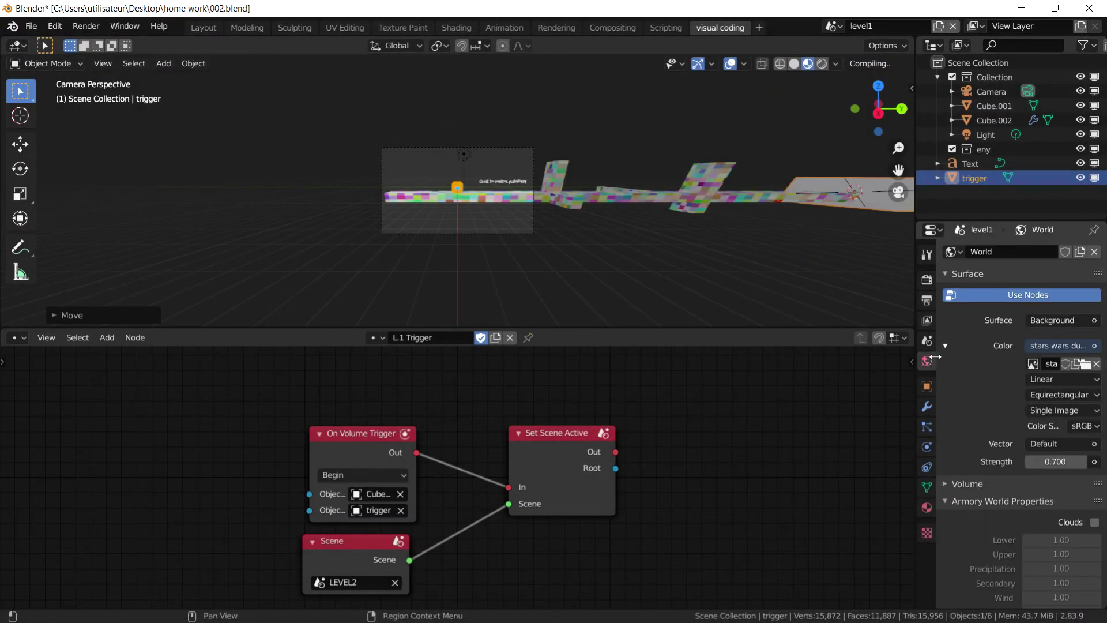
click(834, 26)
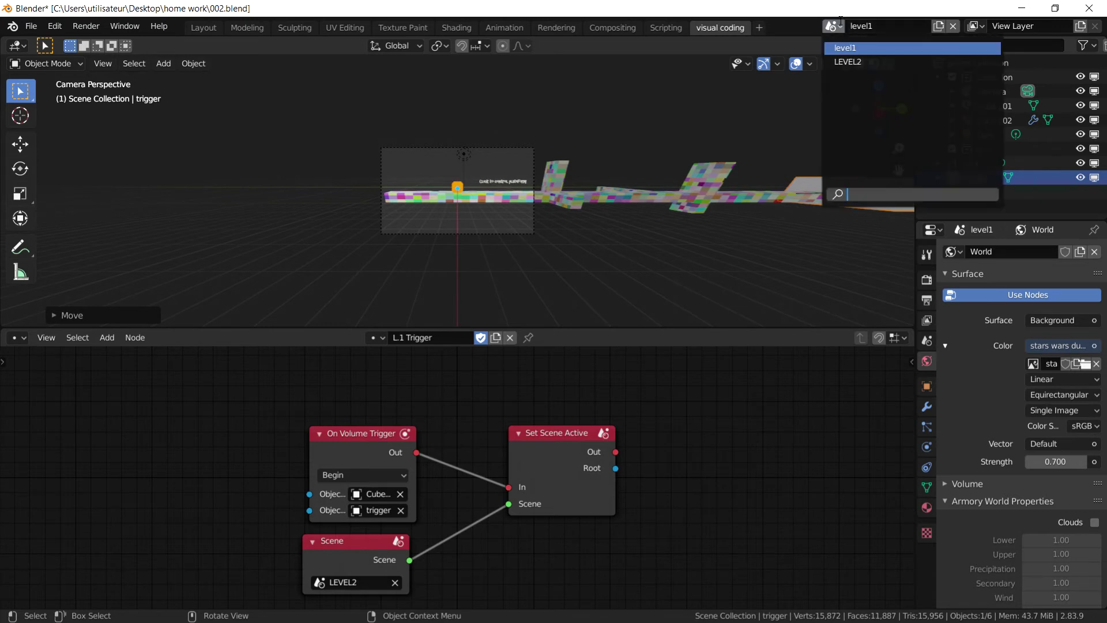
click(848, 62)
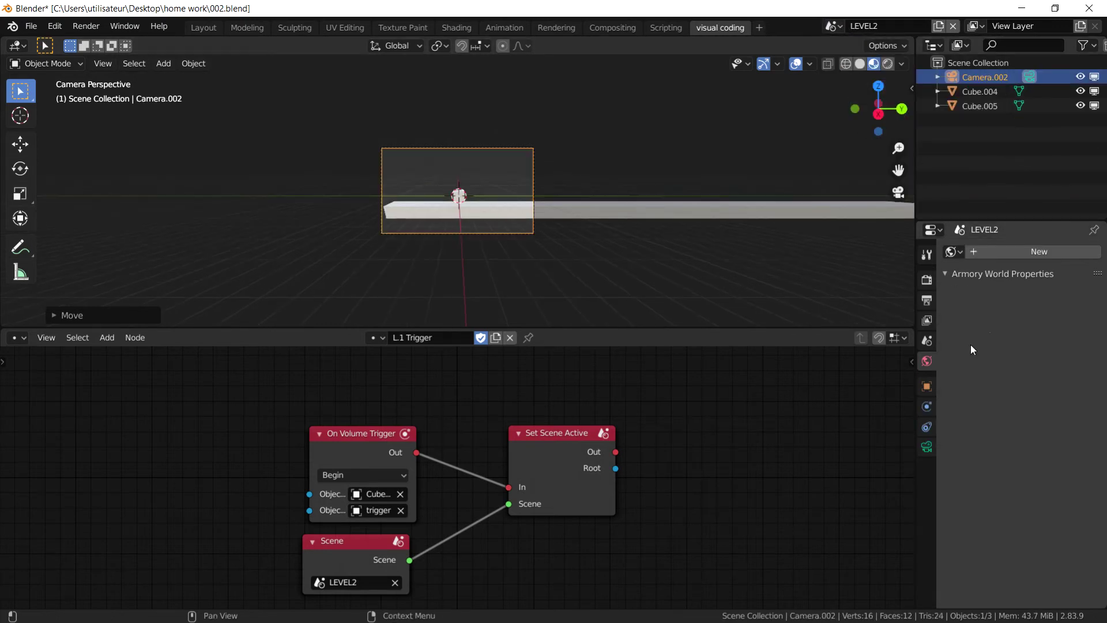
click(988, 249)
click(1056, 346)
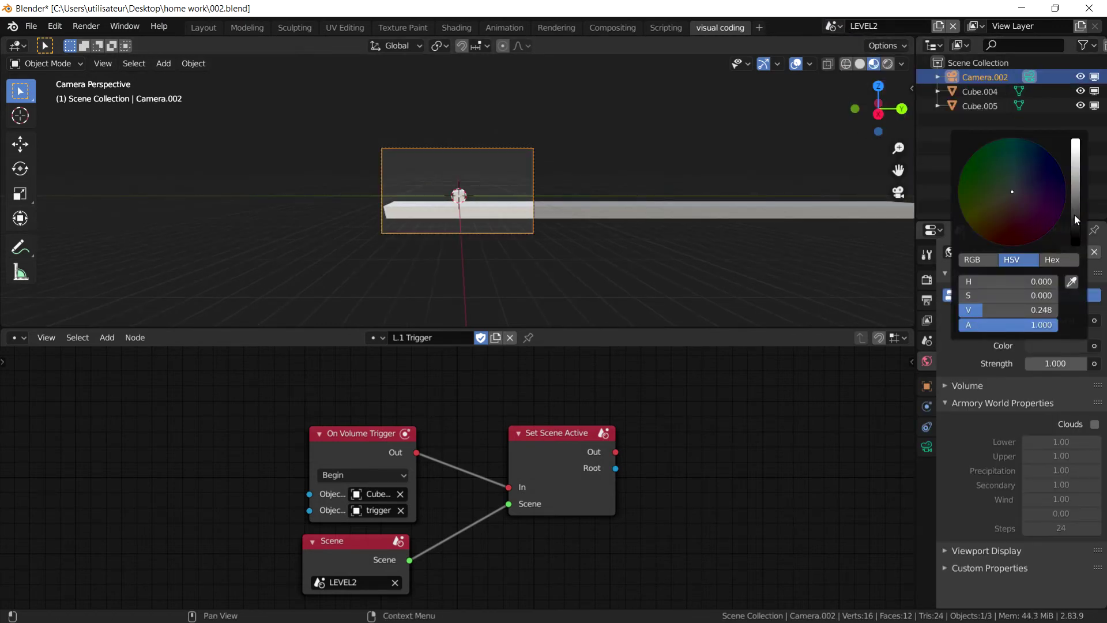
drag(1074, 214, 1075, 141)
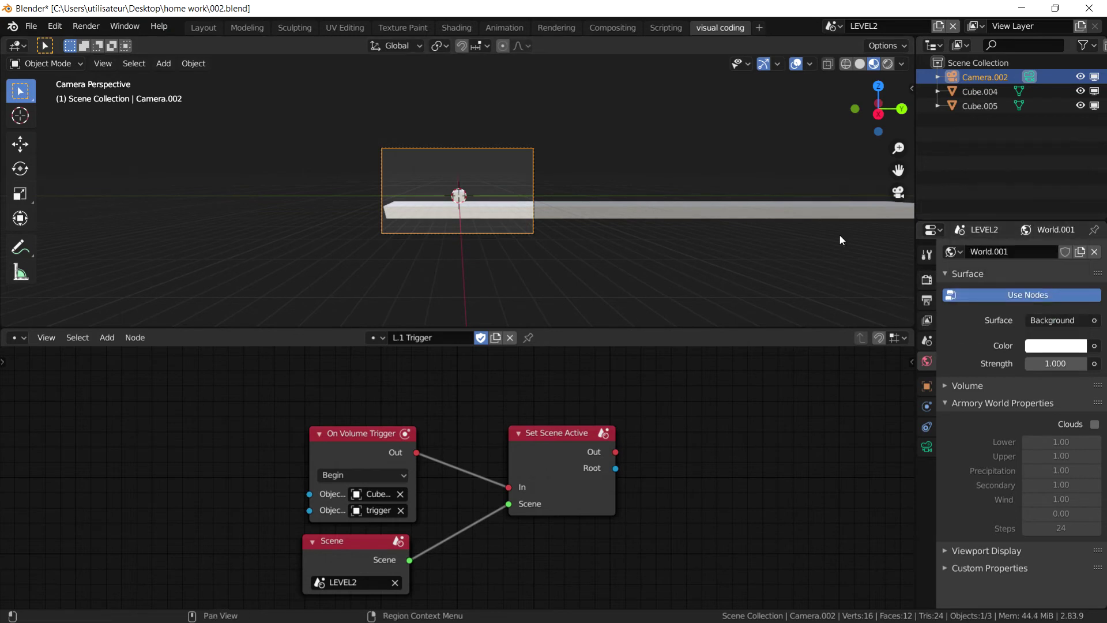
- Give the long platform cube a new material with a red base colour
click(673, 212)
click(927, 508)
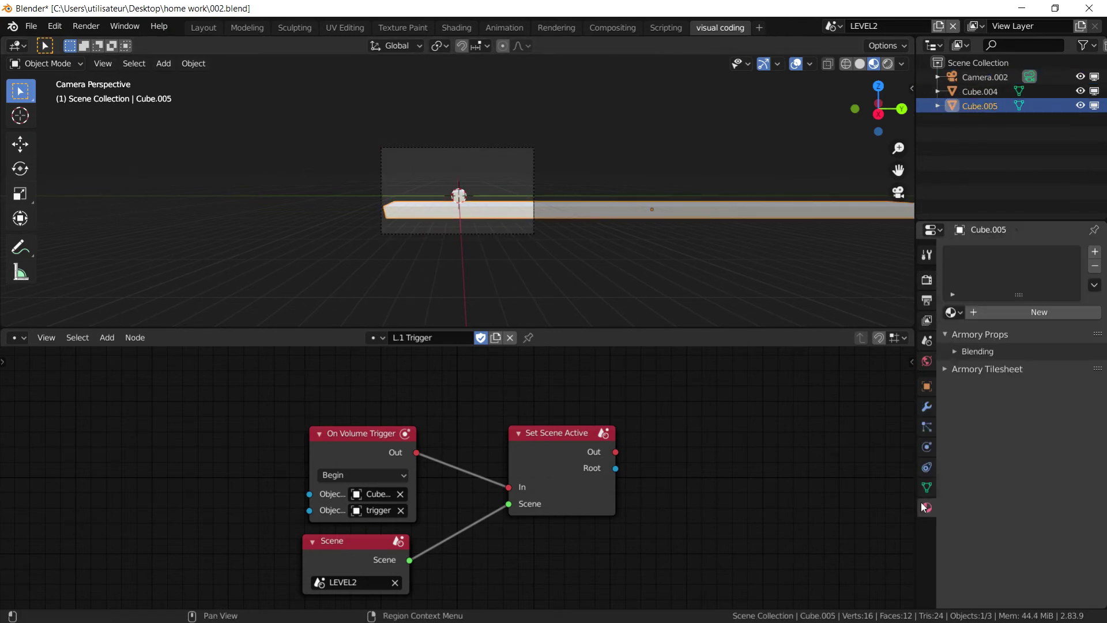
click(1005, 312)
click(1041, 457)
drag(981, 407, 1031, 406)
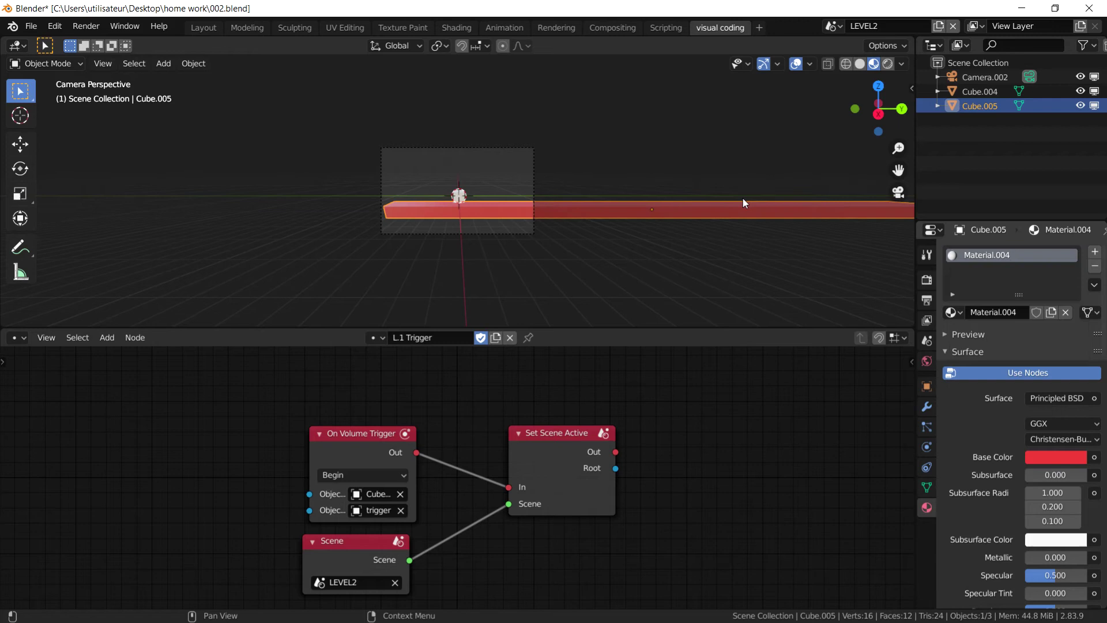
- Give the small cube a new material with a blue base colour
click(459, 192)
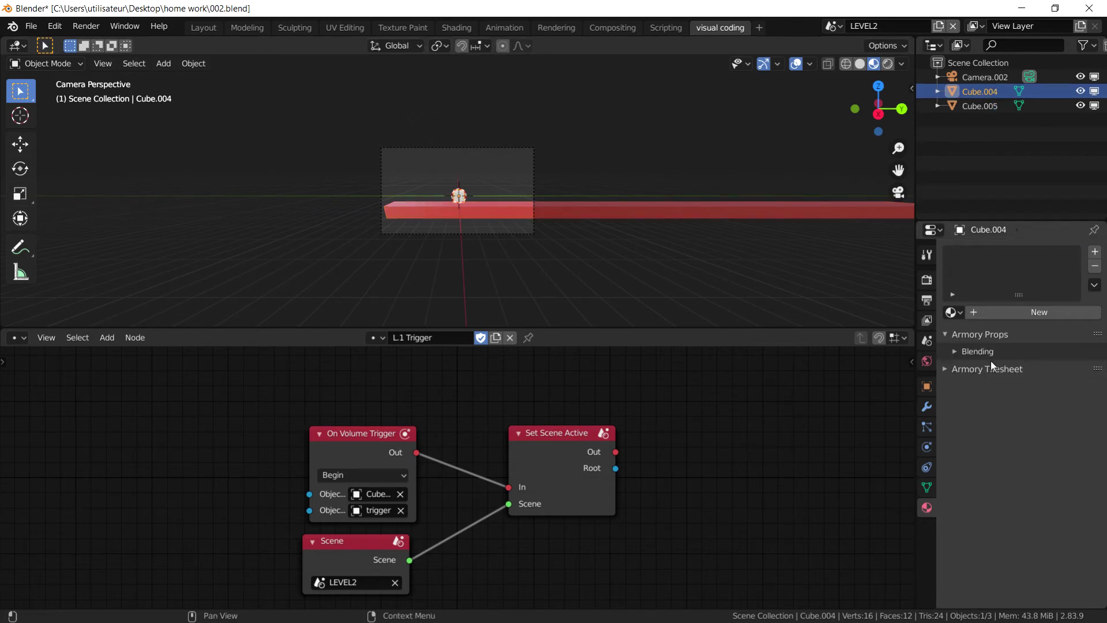
click(1036, 312)
click(1048, 458)
click(1037, 289)
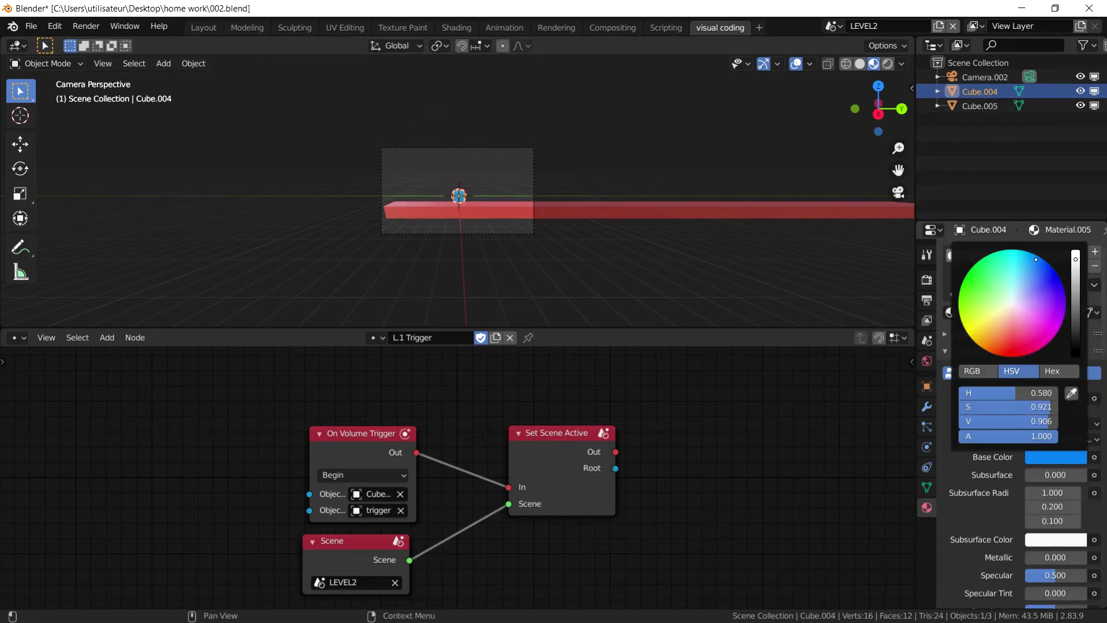
click(927, 279)
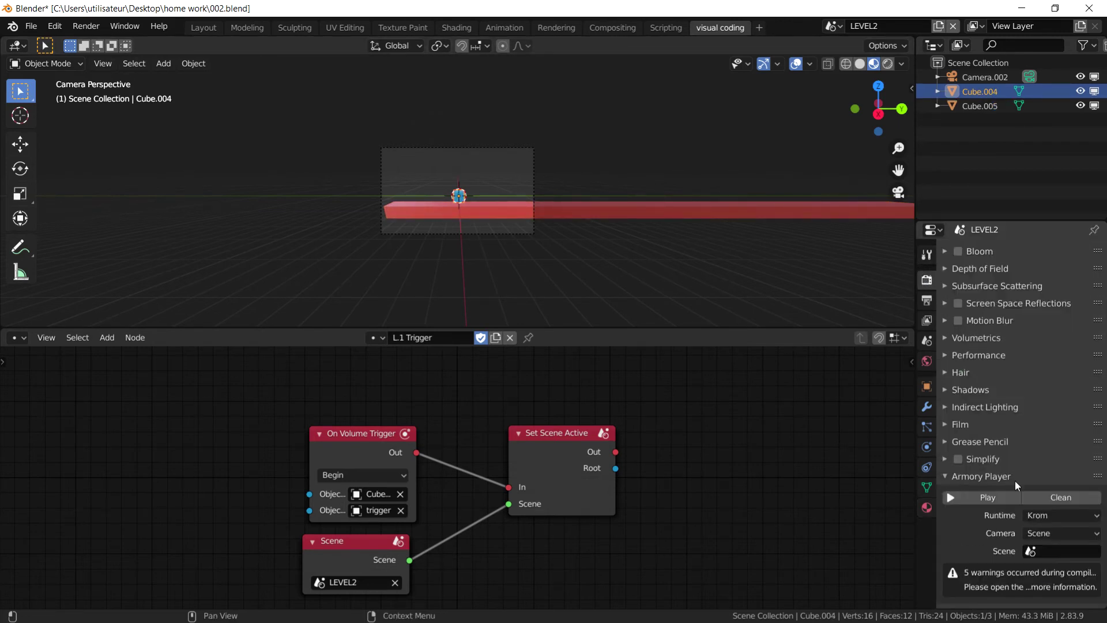
- Test-play to check the blue cube on the red platform, then close the player
click(983, 503)
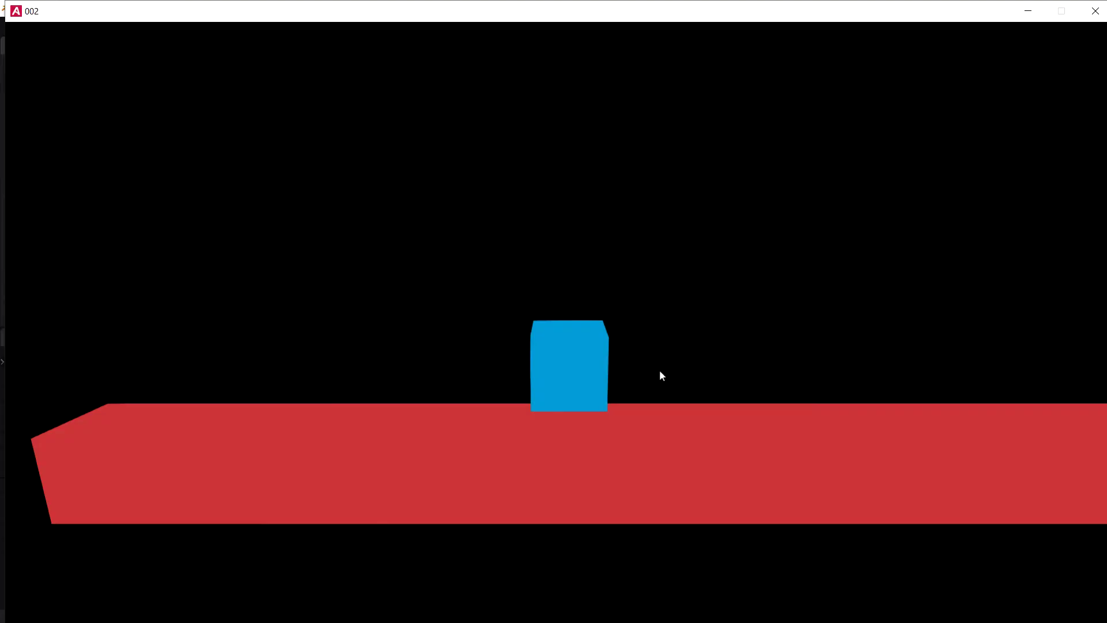
click(1094, 11)
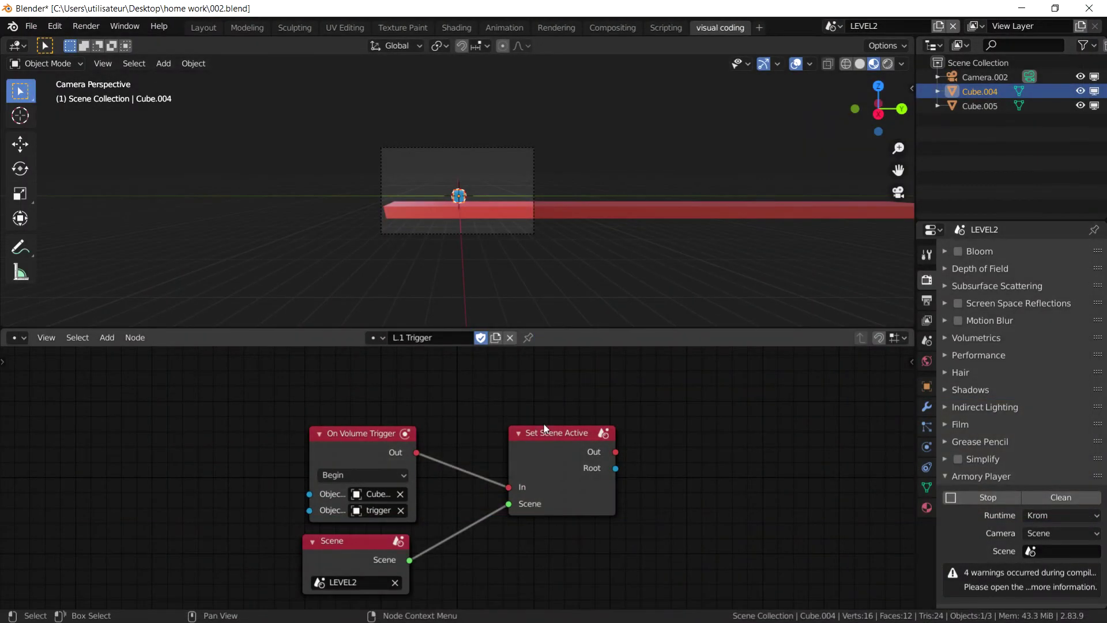
- Switch to level1, load the L.1 Player tree, and set the lower Translate Object Y to 0.3
click(833, 26)
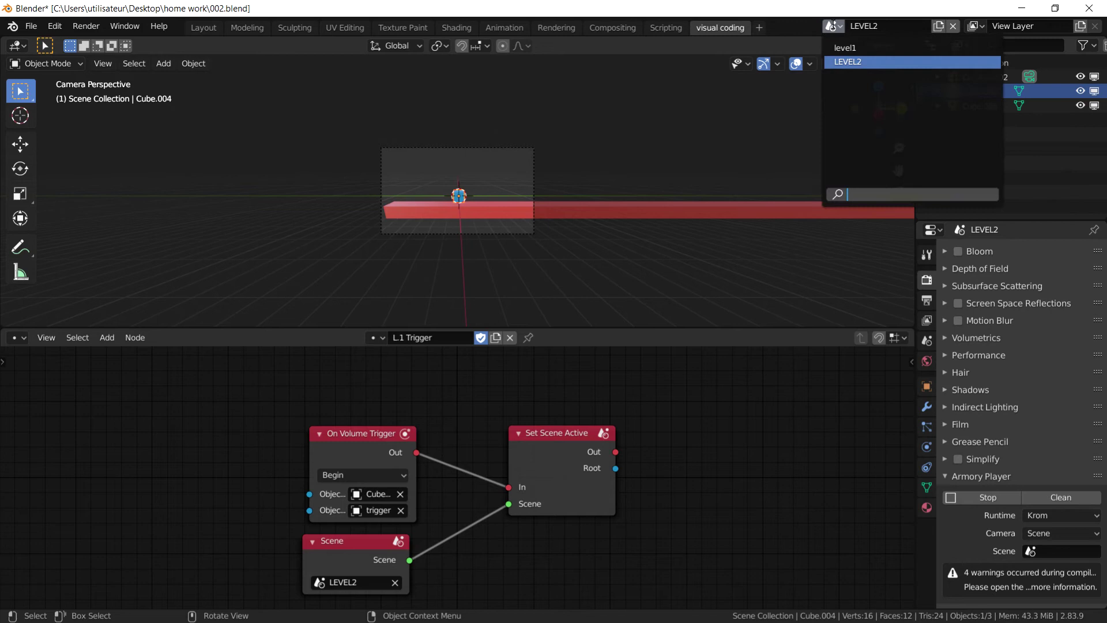
click(848, 48)
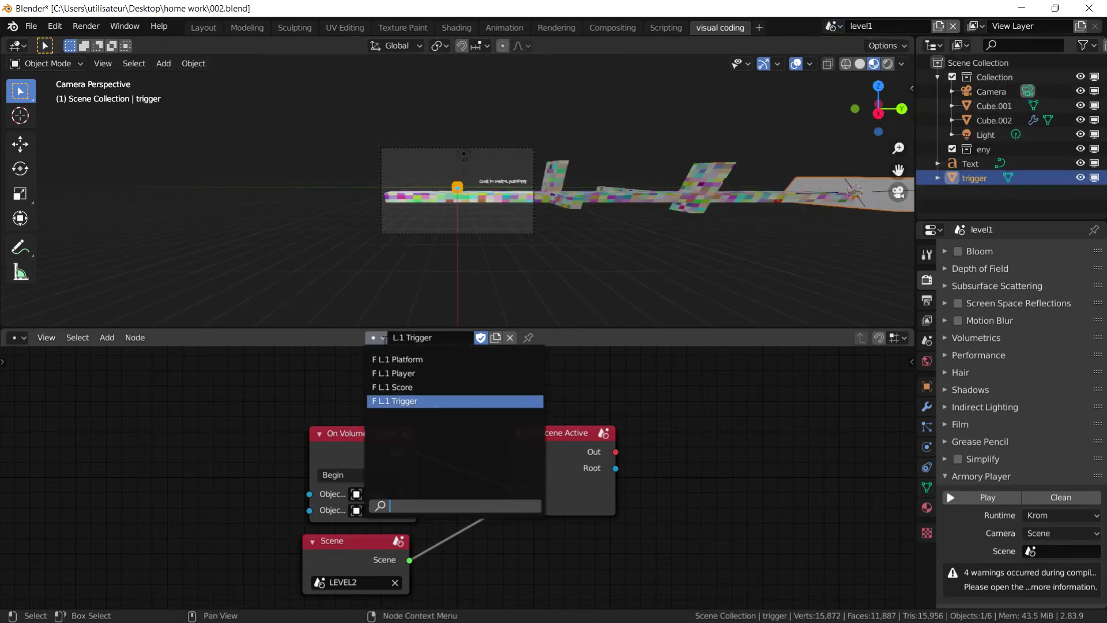
click(374, 337)
click(395, 373)
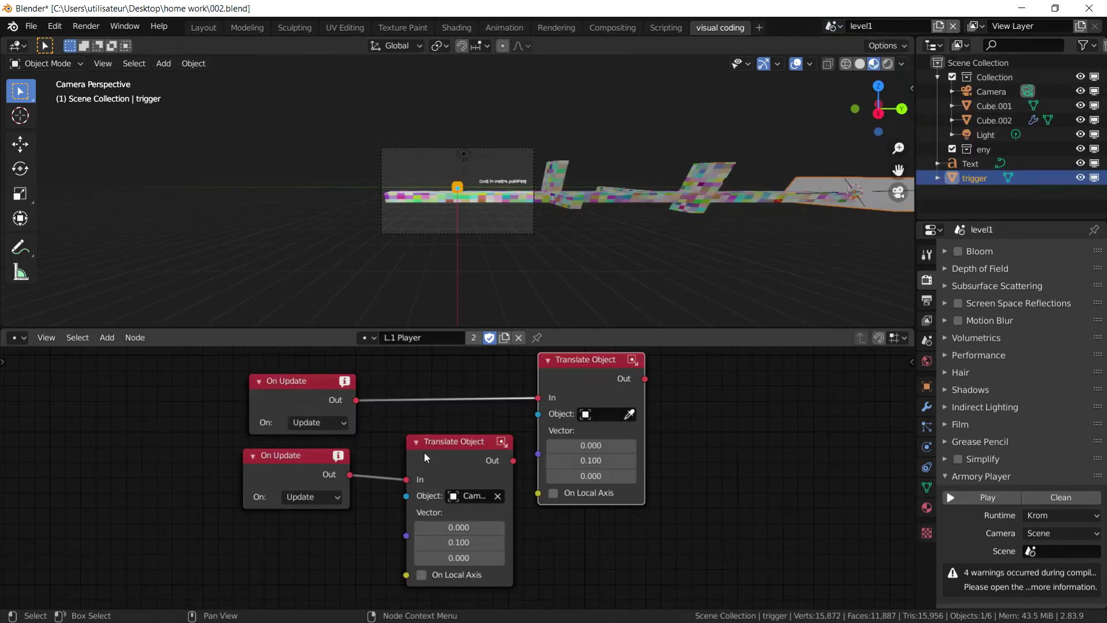
click(475, 543)
text(0)
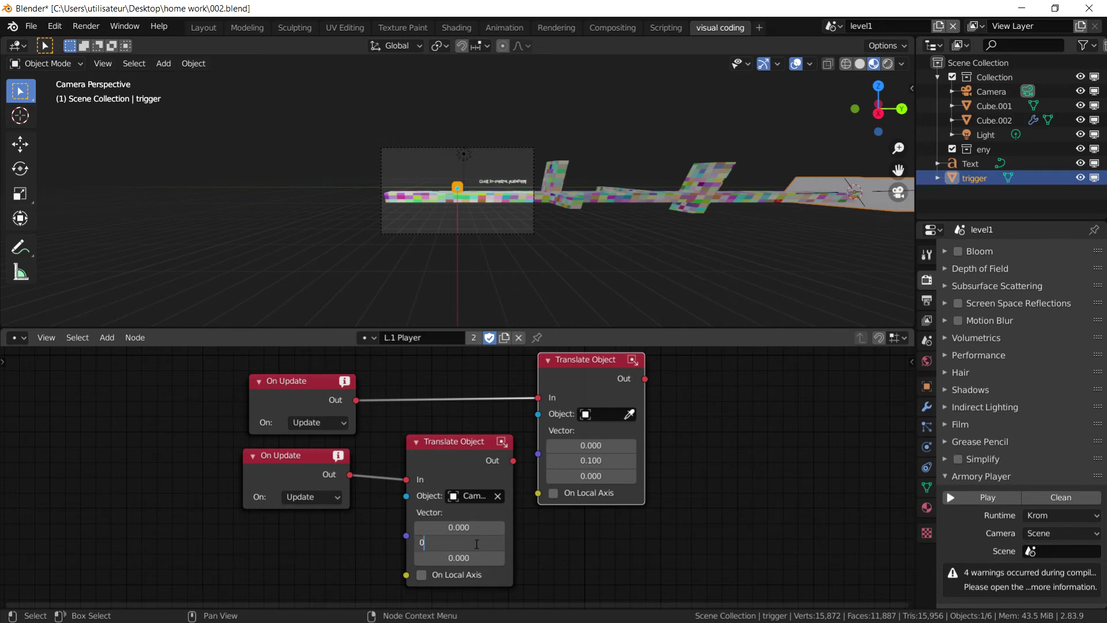
text(.3)
key(Return)
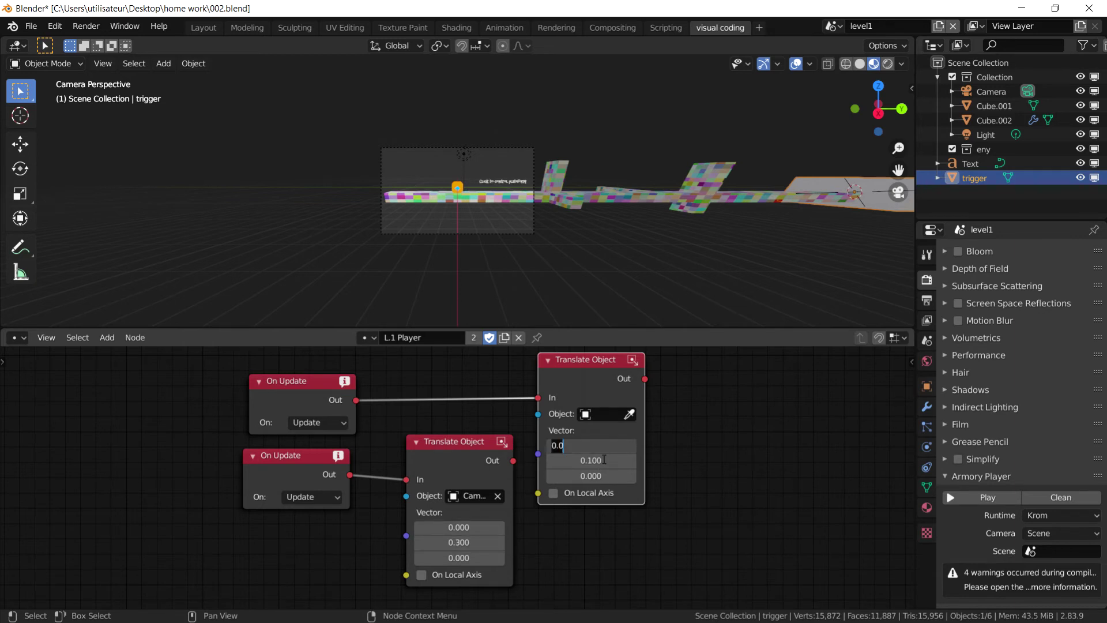
click(604, 460)
text(0.3)
- Commit 0.3 on the upper Translate Object's Y, then test-run the game and close the player
key(Return)
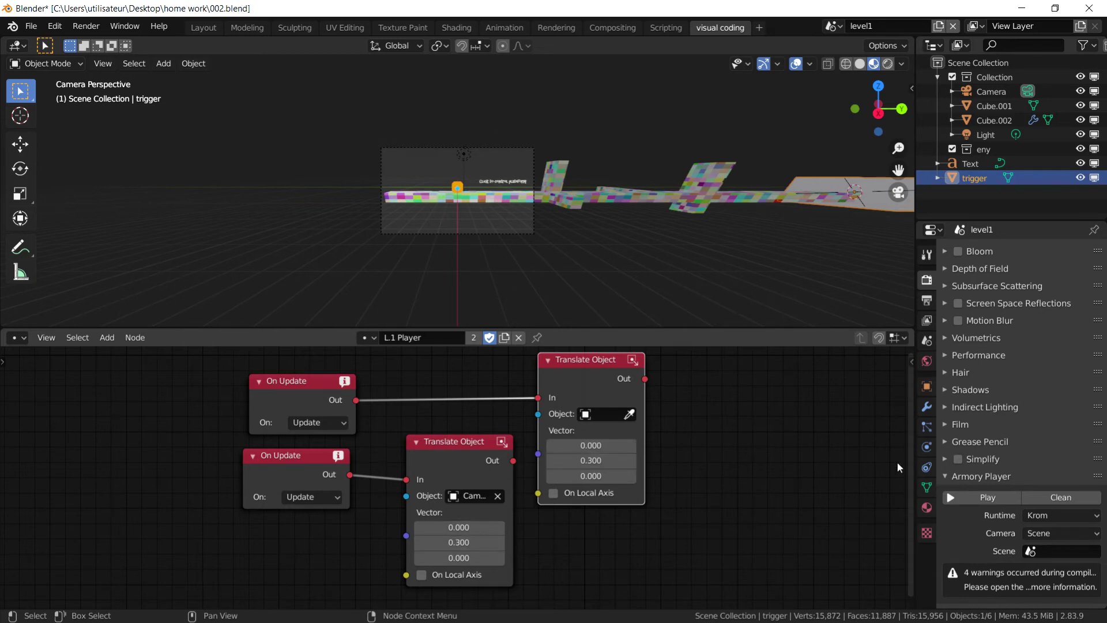
click(974, 497)
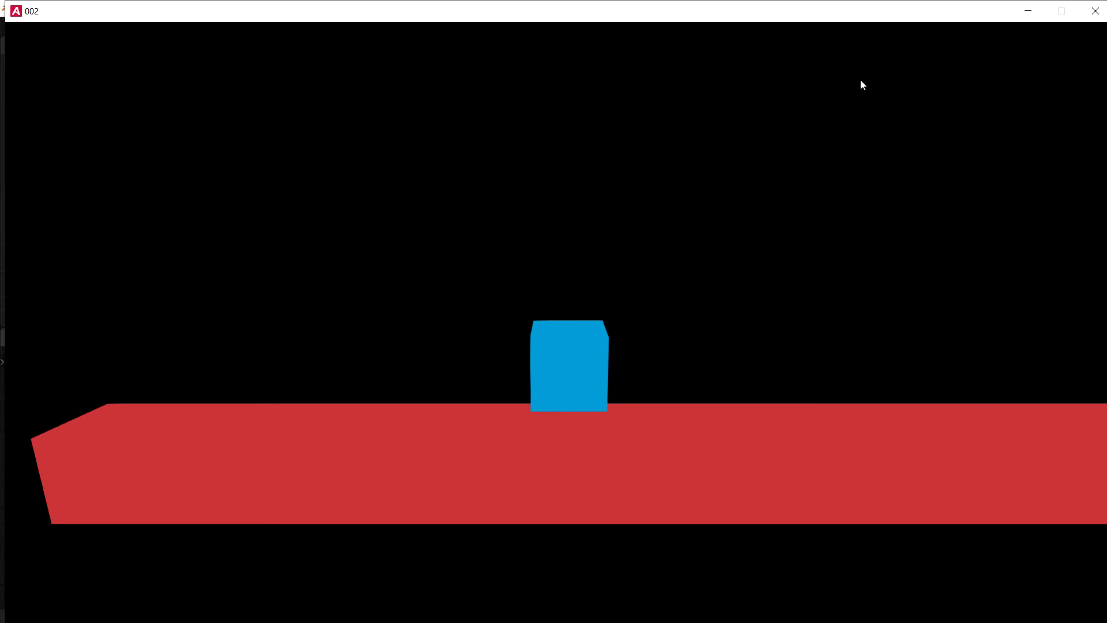
click(1096, 11)
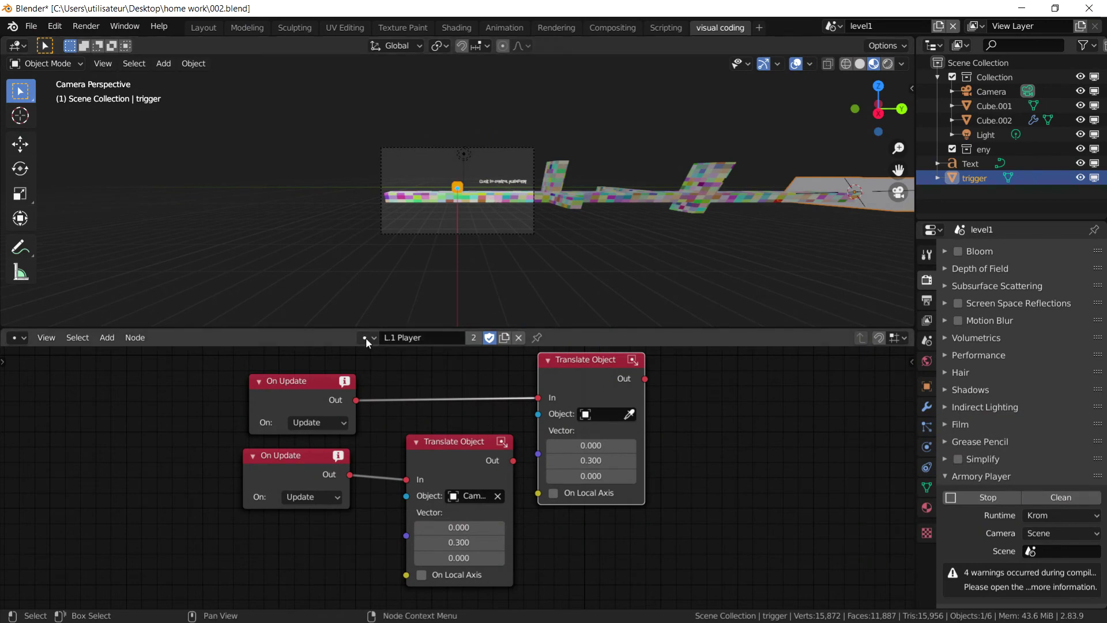
- Switch to LEVEL2 and show Cube.004's object properties with its empty Armory Traits list
click(833, 29)
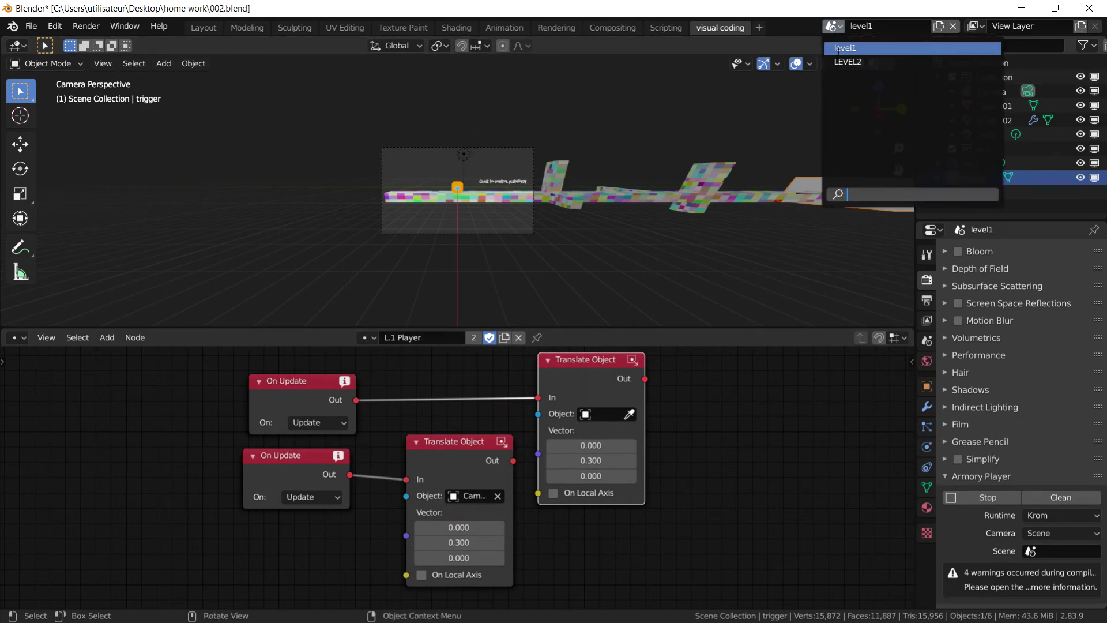
click(839, 63)
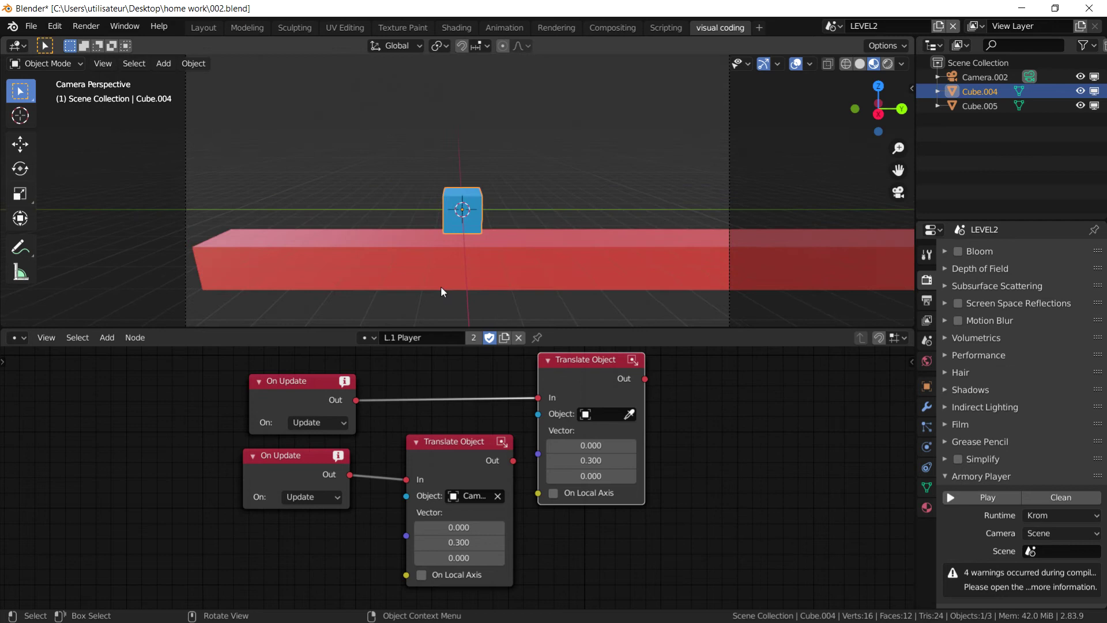
click(371, 337)
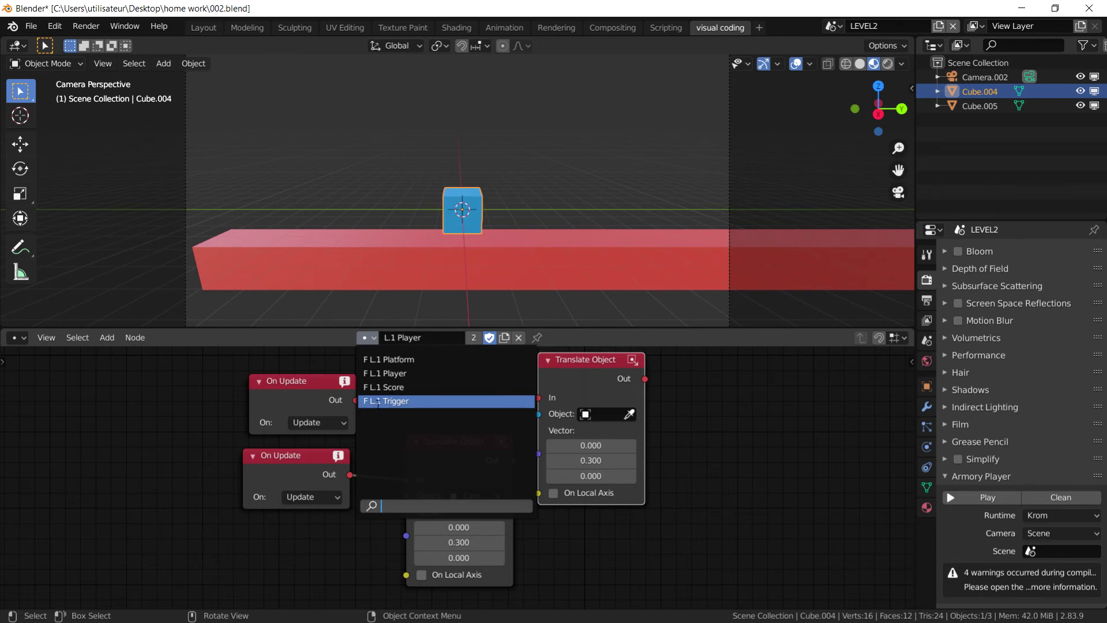
click(926, 386)
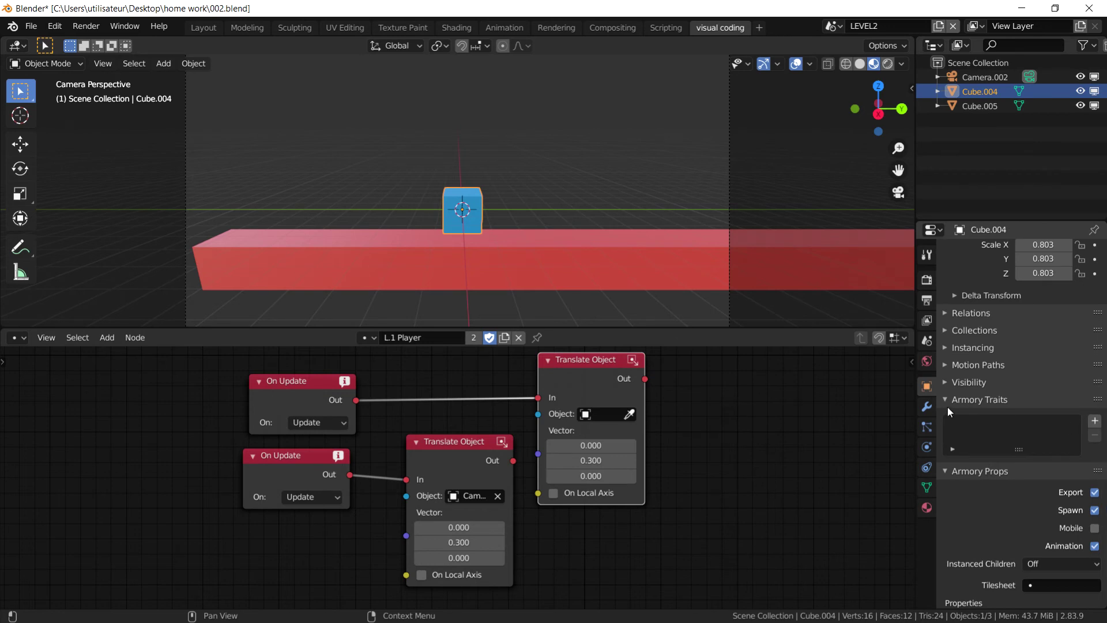
- Add a logic-nodes trait to Cube.004 with a new tree 'L2 player move', then load L.2playermove
click(1096, 422)
click(1061, 449)
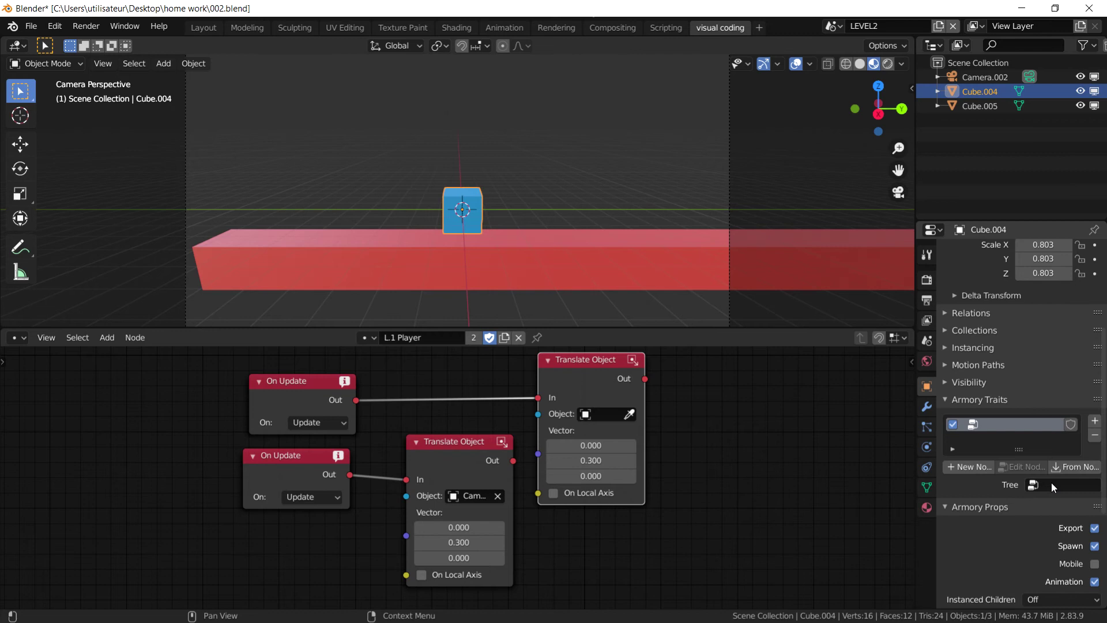
click(988, 466)
click(997, 490)
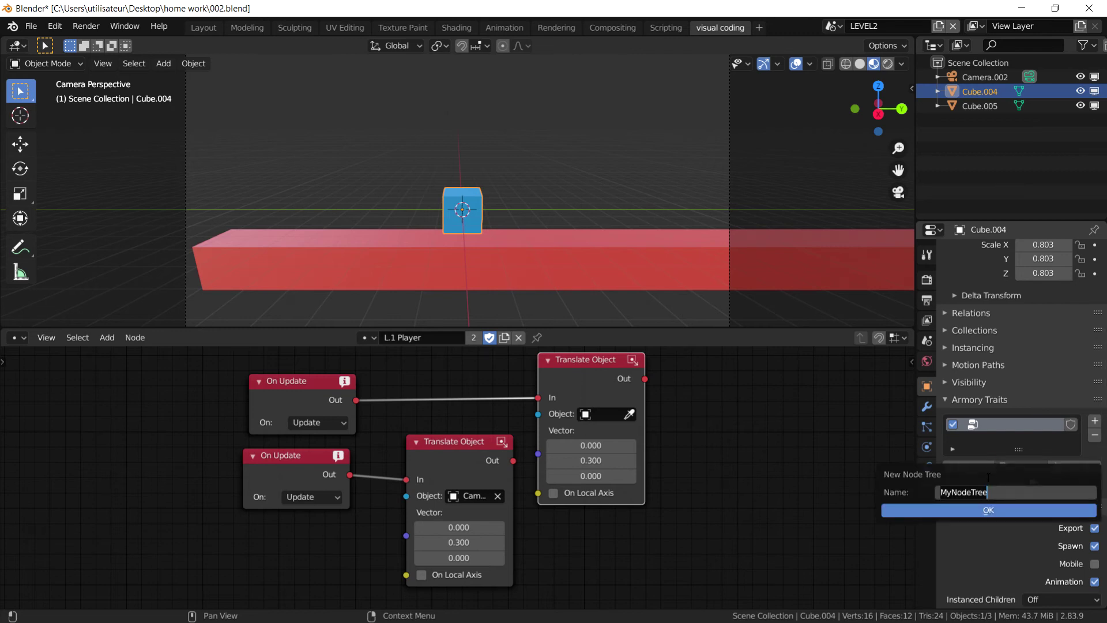
key(BackSpace)
text(L2 player move)
key(Return)
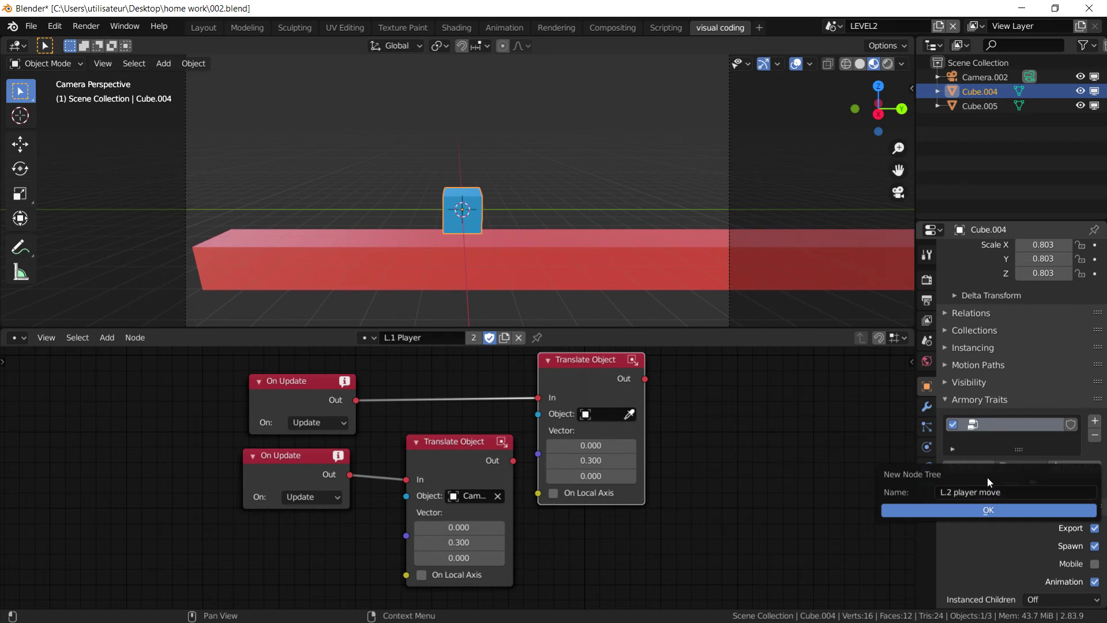
click(372, 339)
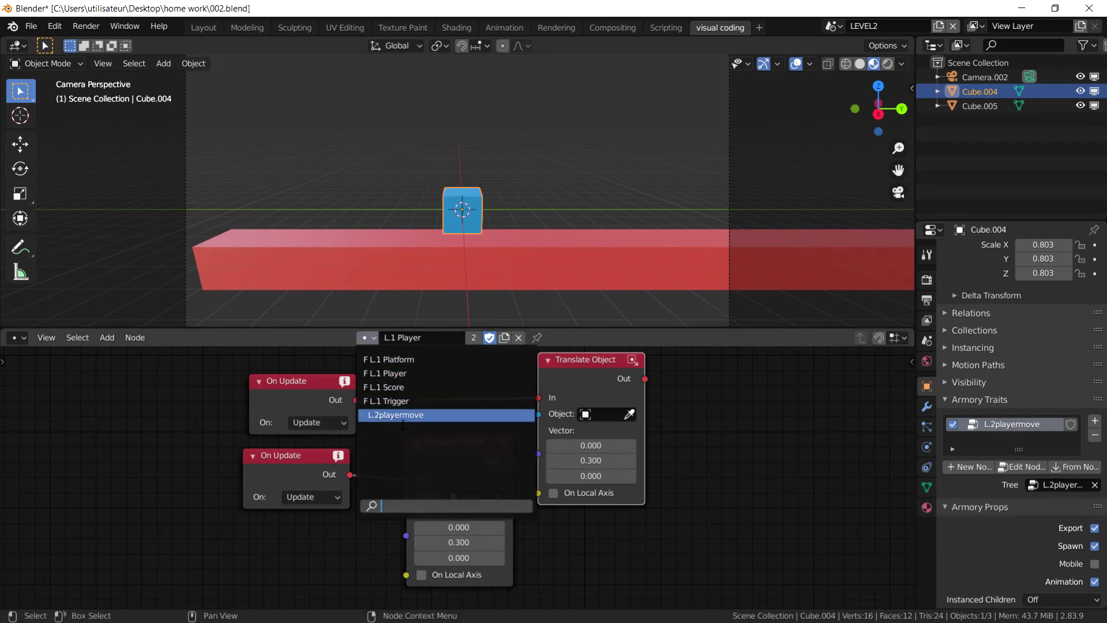
click(404, 415)
- Add an On Update node and a Translate Object node, linking Out to In
key(shift+a)
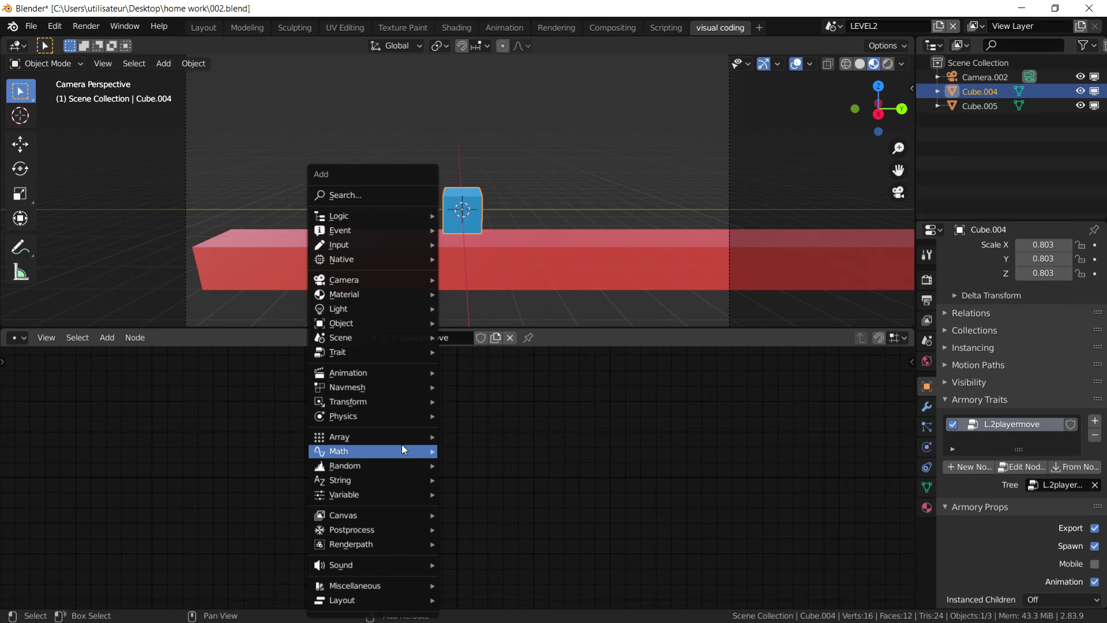
mouse_move(349, 231)
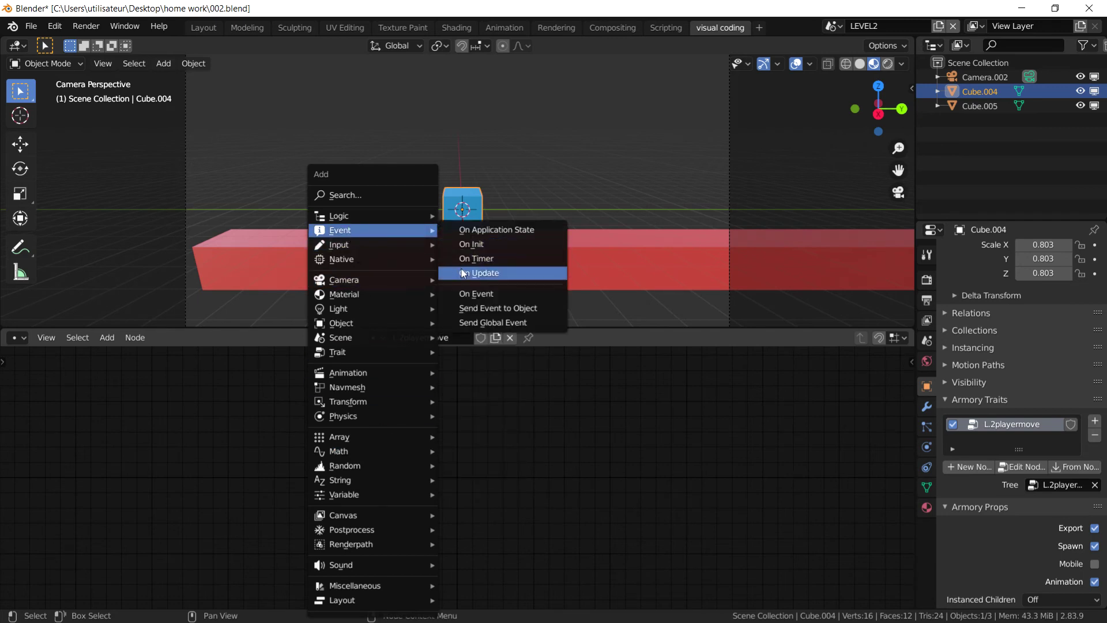
click(479, 273)
click(323, 444)
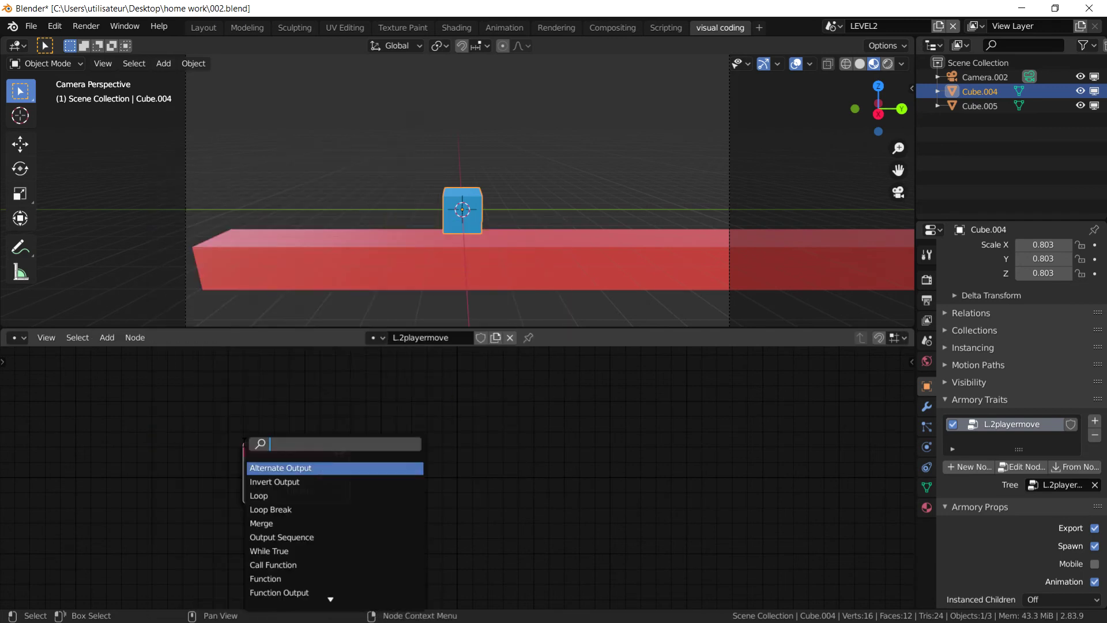
text(tran)
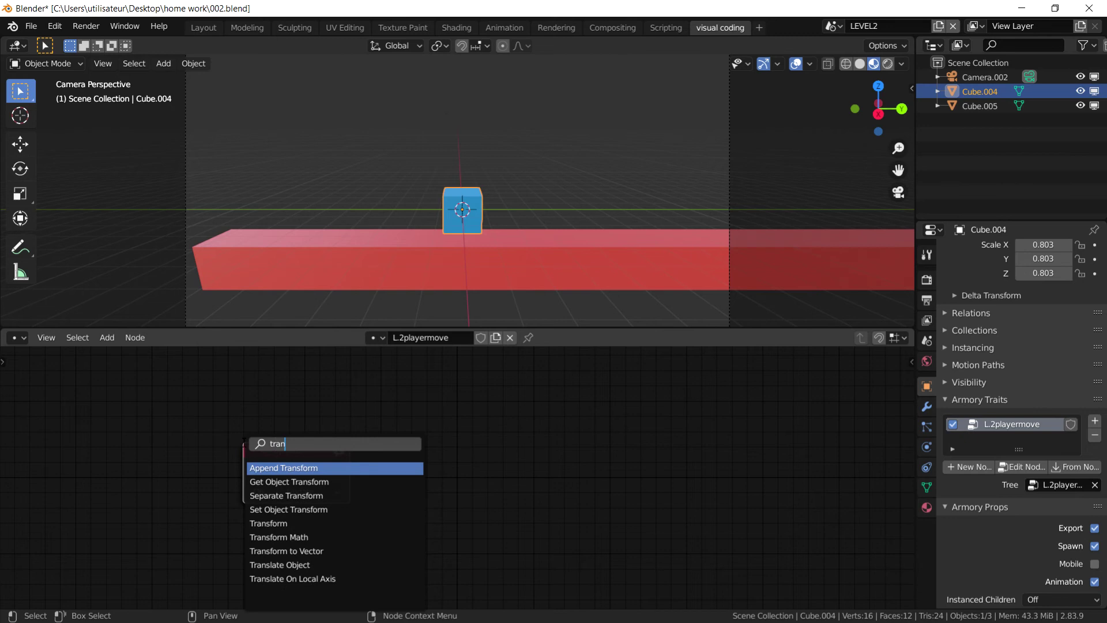
click(316, 564)
drag(350, 469, 398, 483)
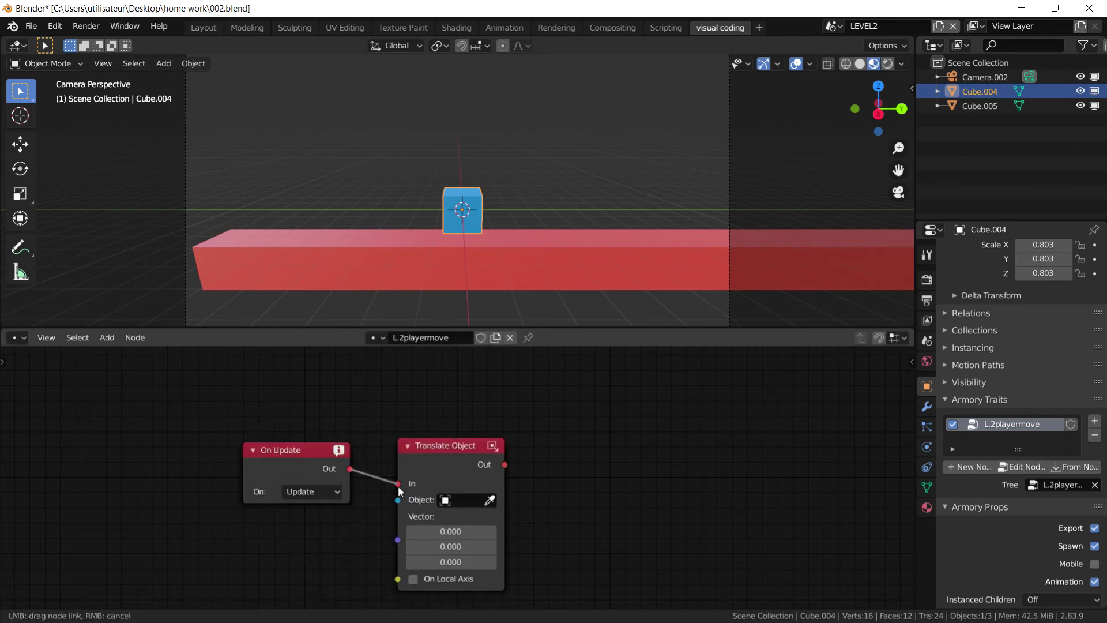
- Set the blue cube to move by 0.2 on Y, then launch the scene in the Armory player
click(490, 500)
click(468, 231)
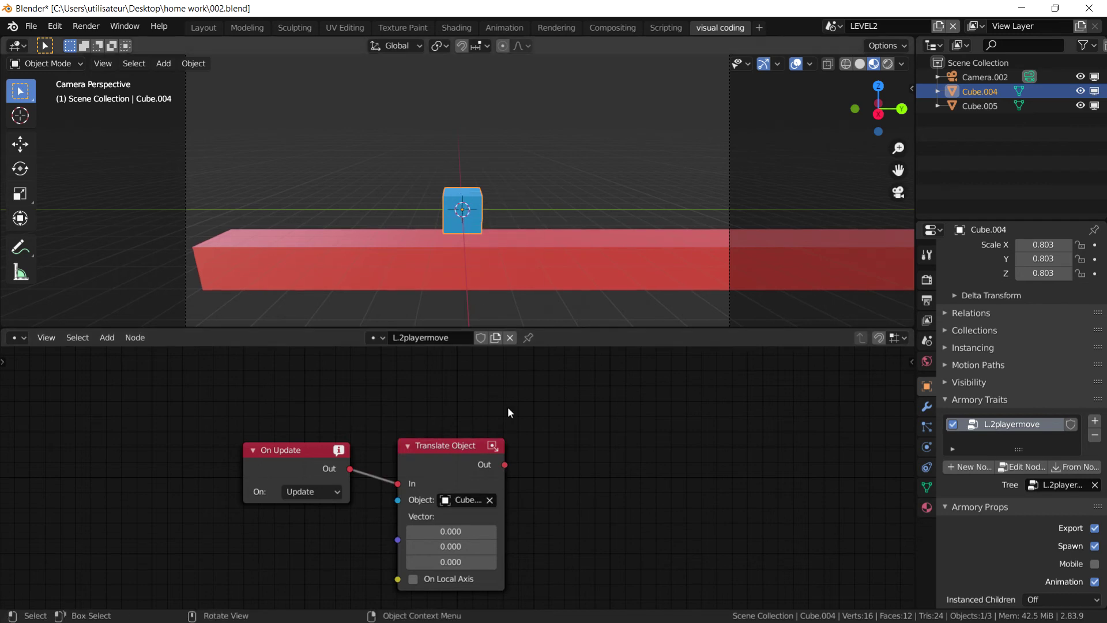
click(453, 545)
text(0)
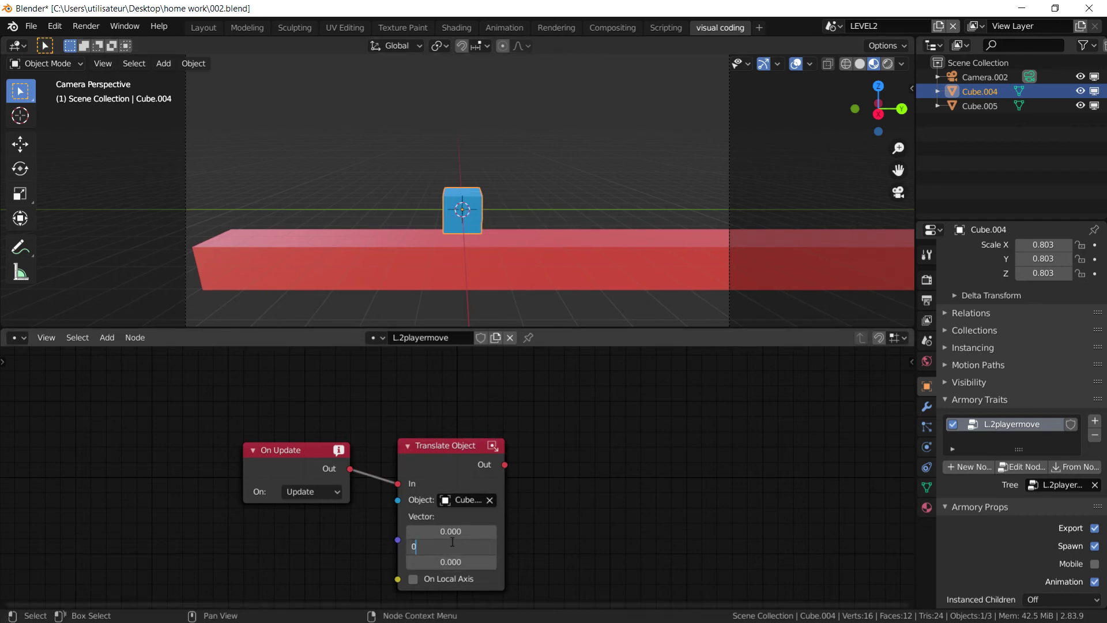
text(.2)
key(Return)
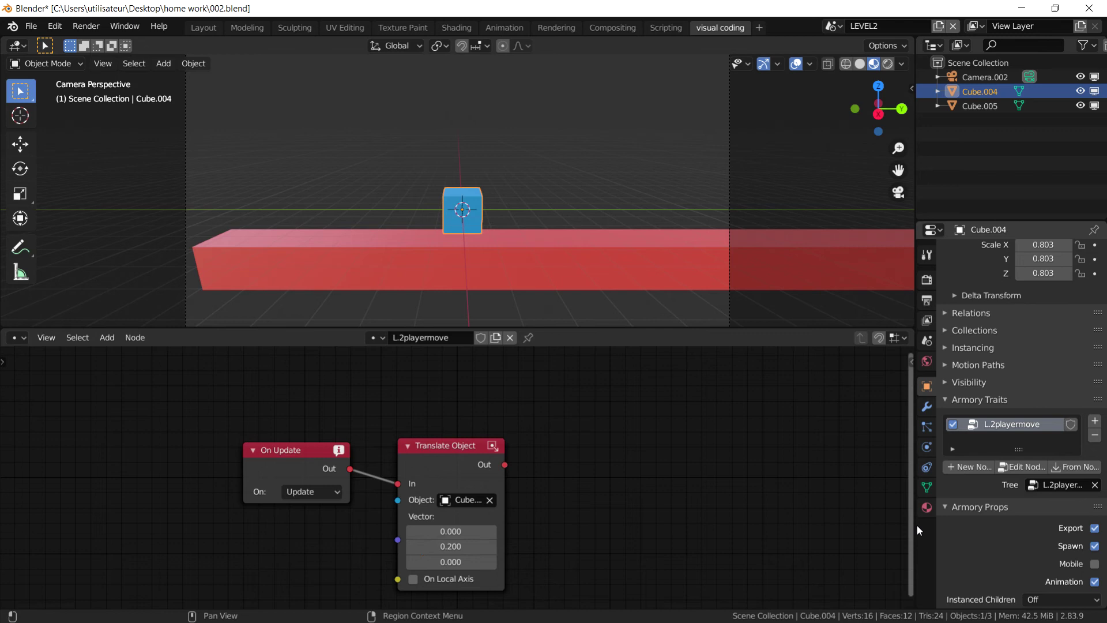
click(926, 280)
click(987, 497)
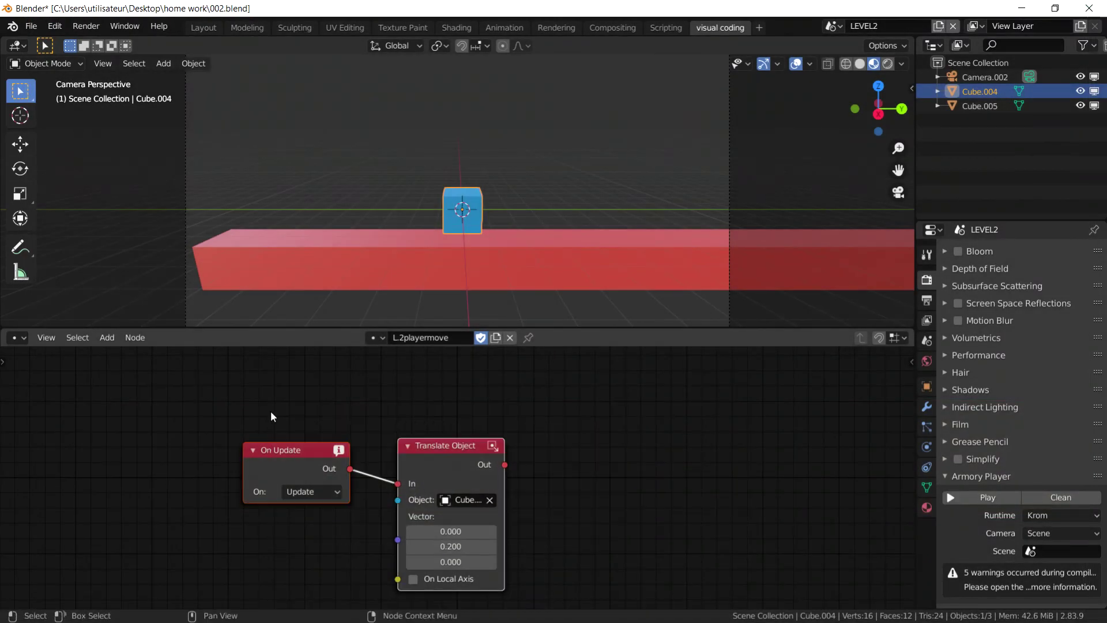
- Duplicate the On Update and Translate Object pair and assign Camera.002 to the copy
key(a)
key(shift+d)
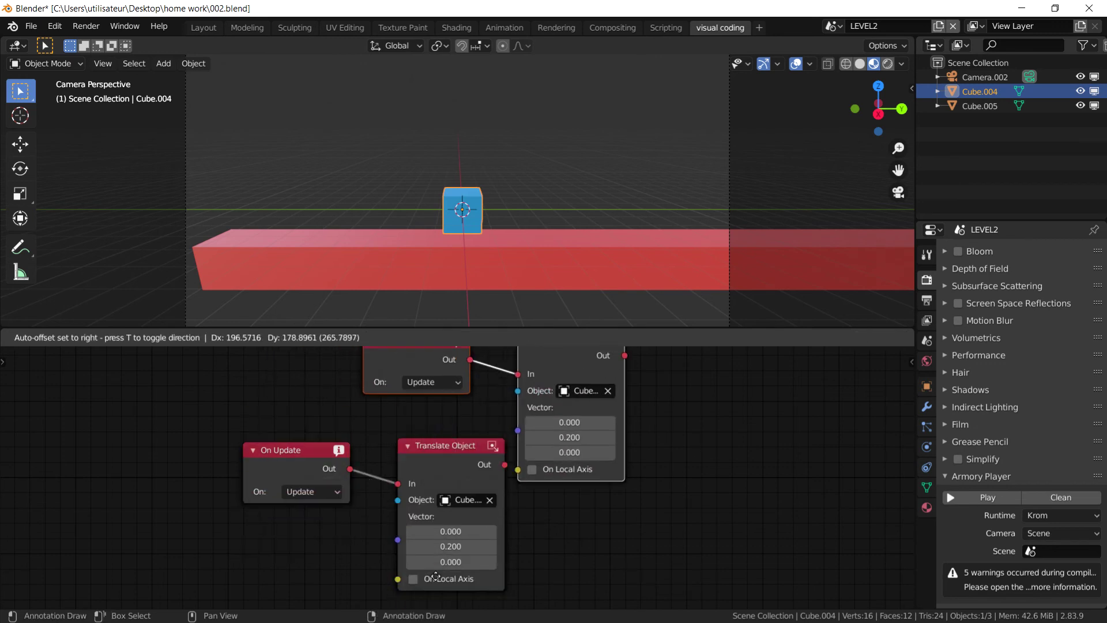
click(429, 322)
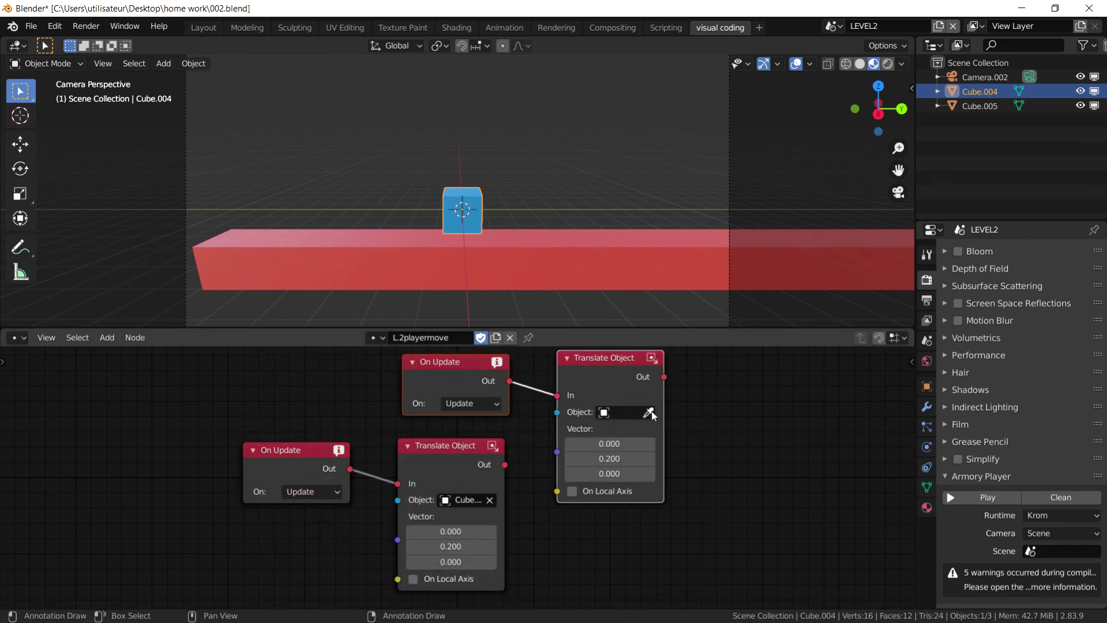
click(649, 412)
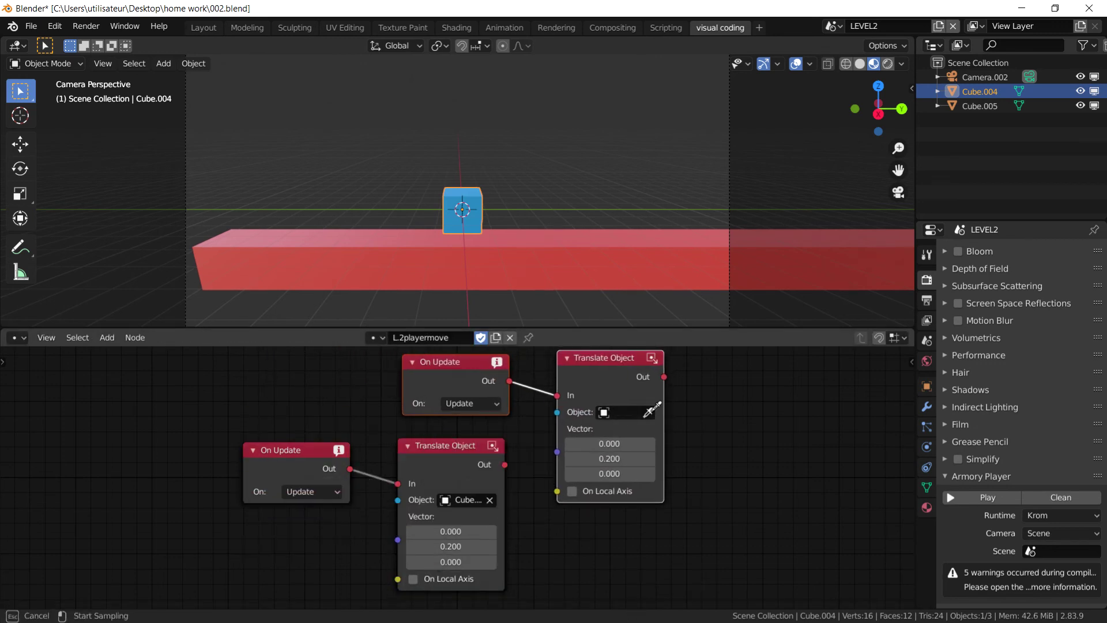
click(727, 182)
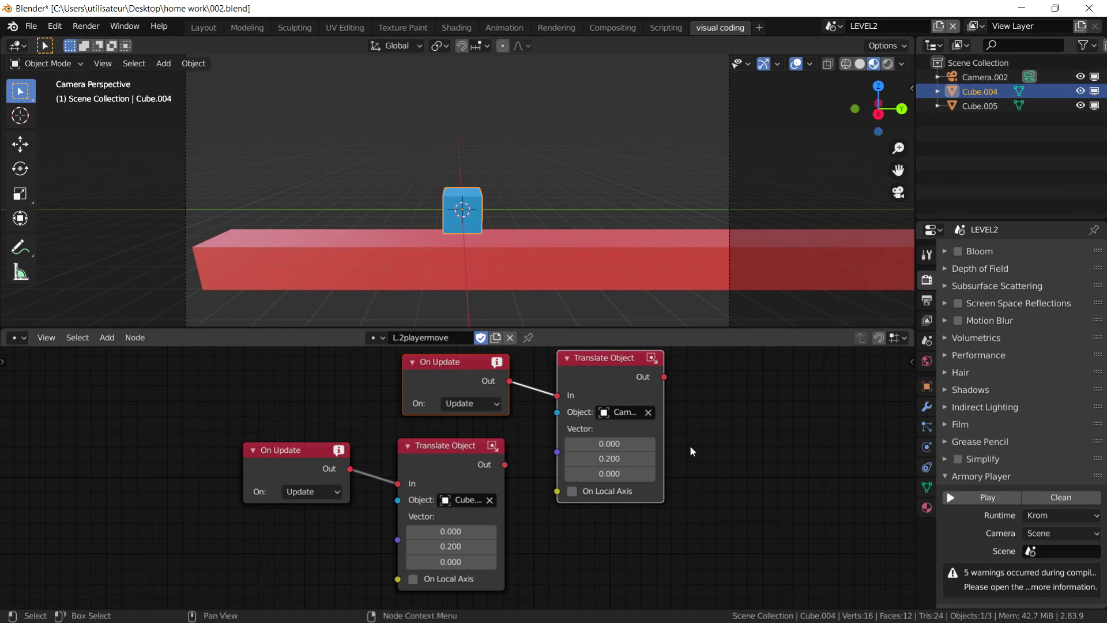
- Test-run the cube and camera movement, then switch to the itch.io jam screenshots page
click(966, 497)
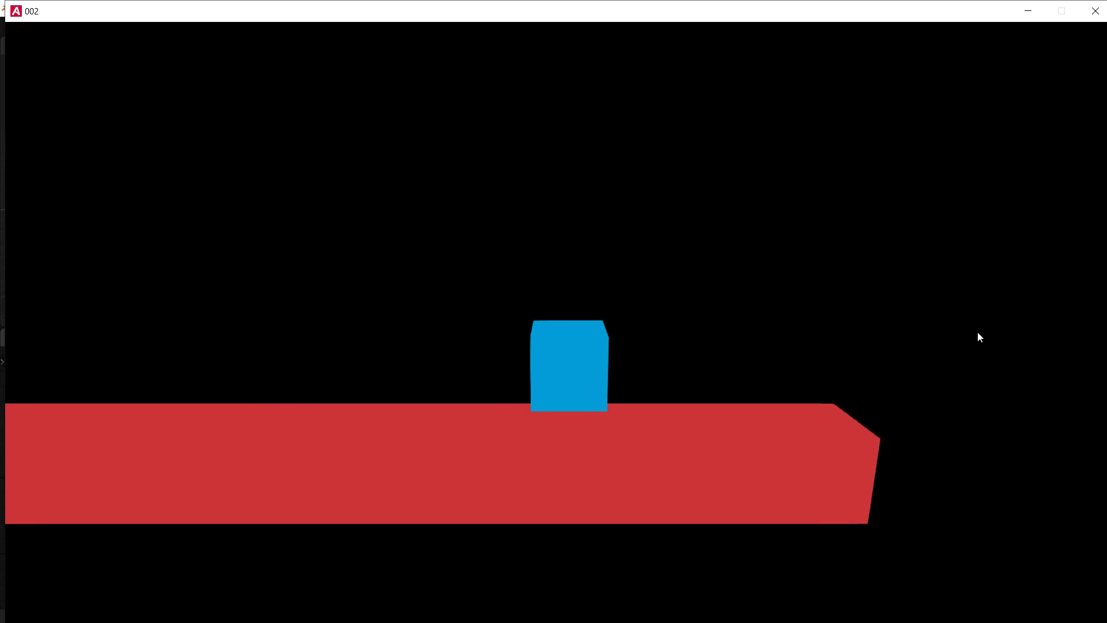
click(1095, 11)
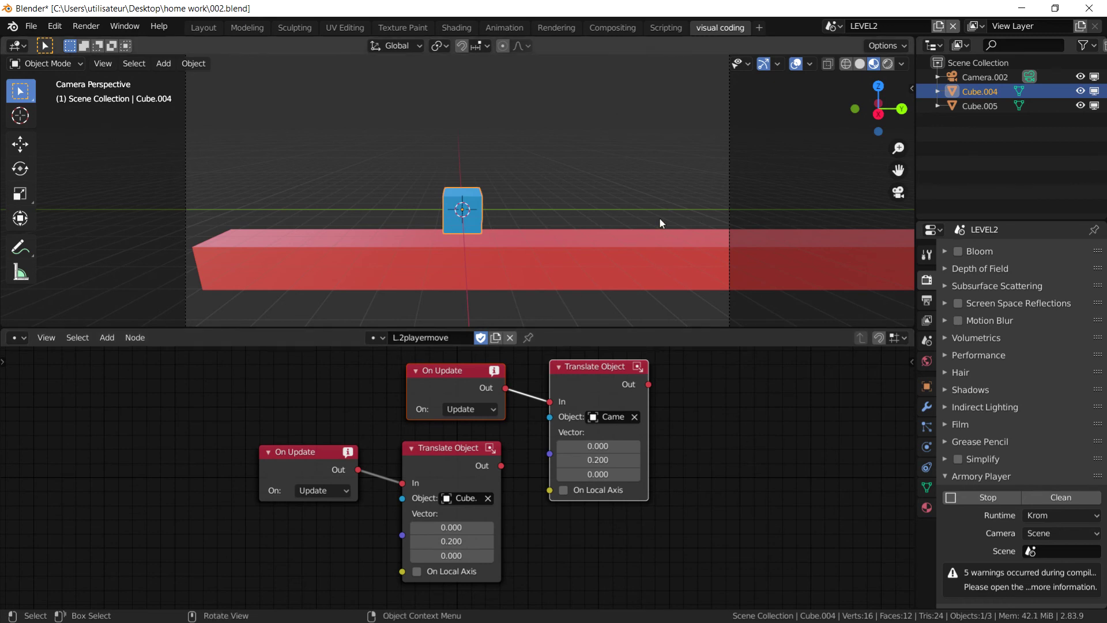
scroll(618, 233, down, 3)
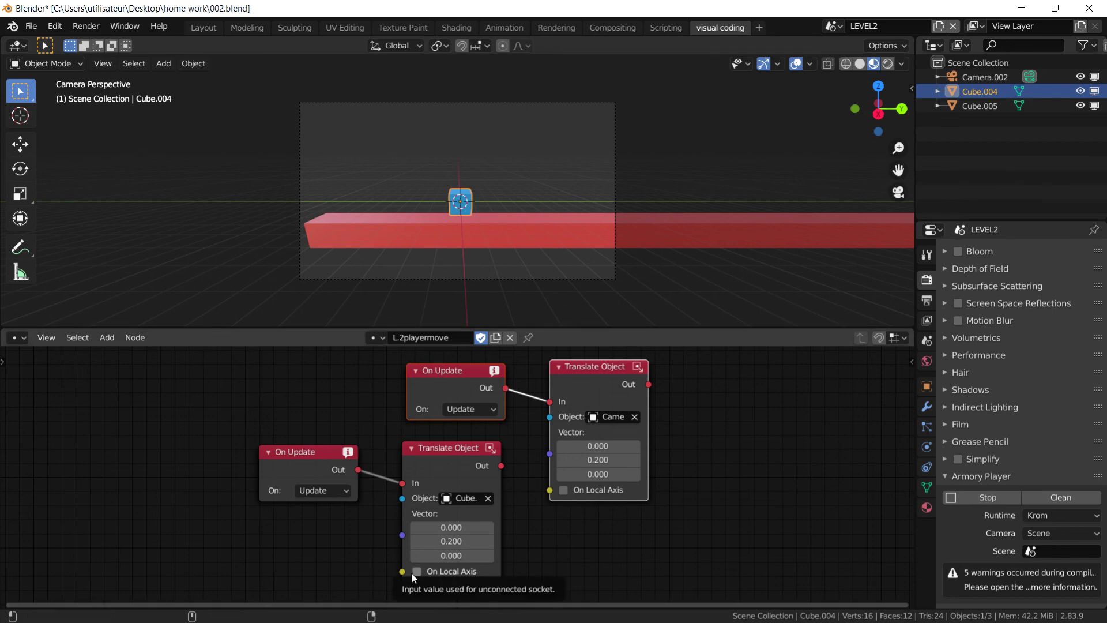
key(super)
click(451, 616)
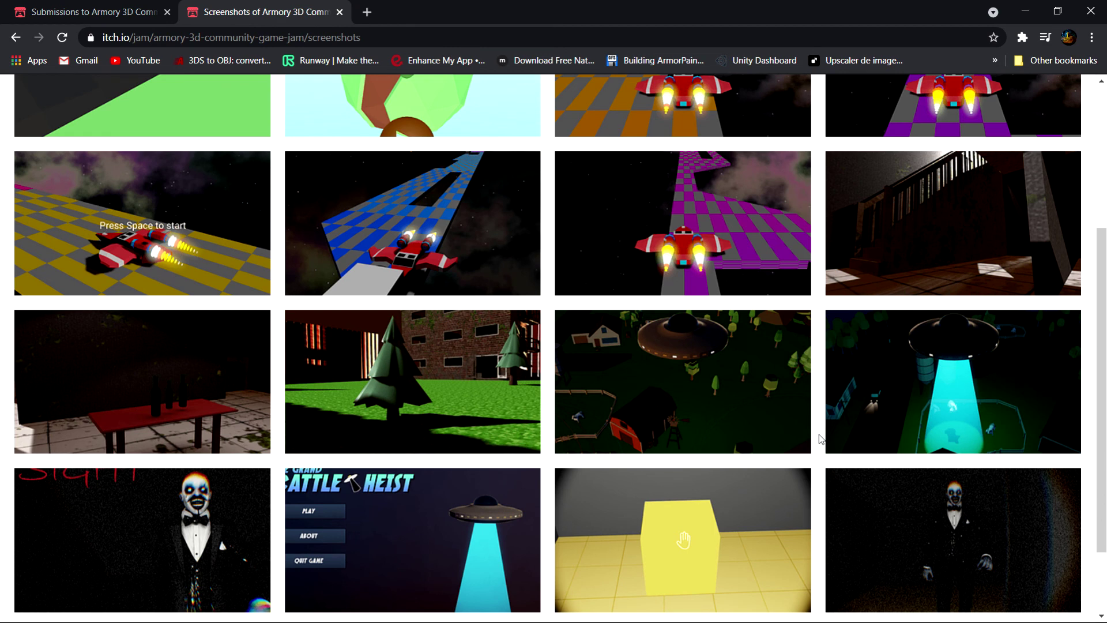
scroll(821, 438, up, 4)
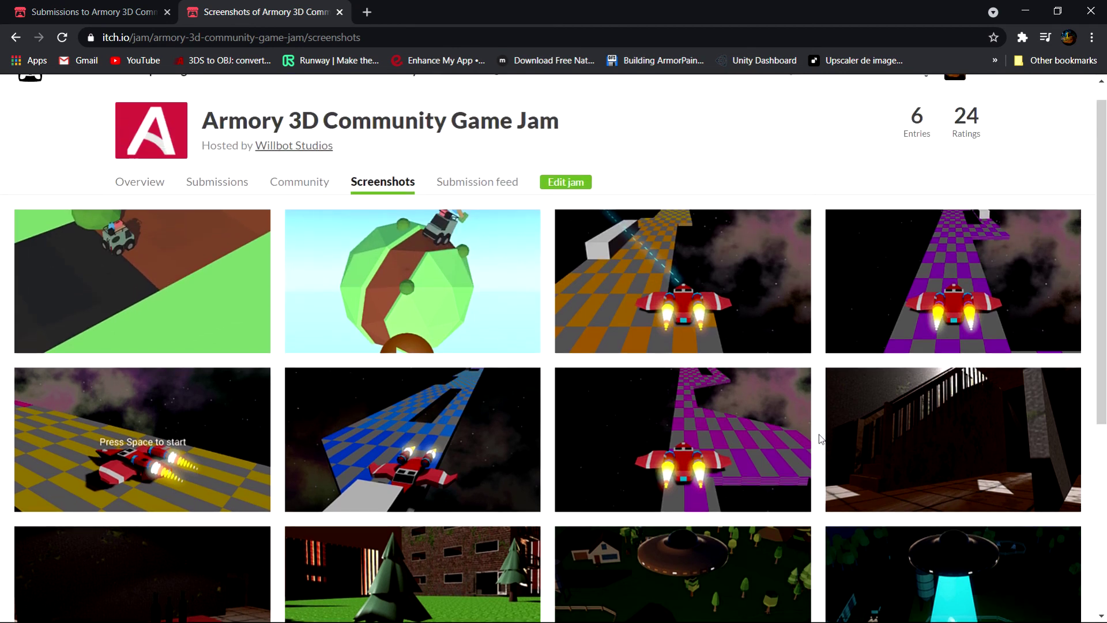
scroll(821, 438, down, 1)
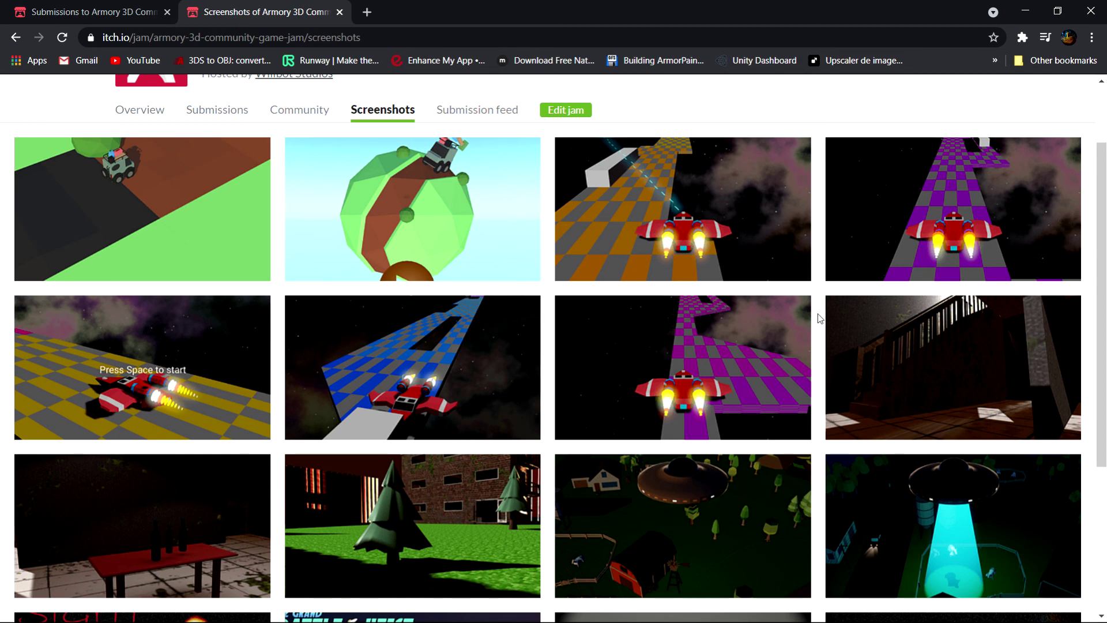
scroll(820, 317, down, 3)
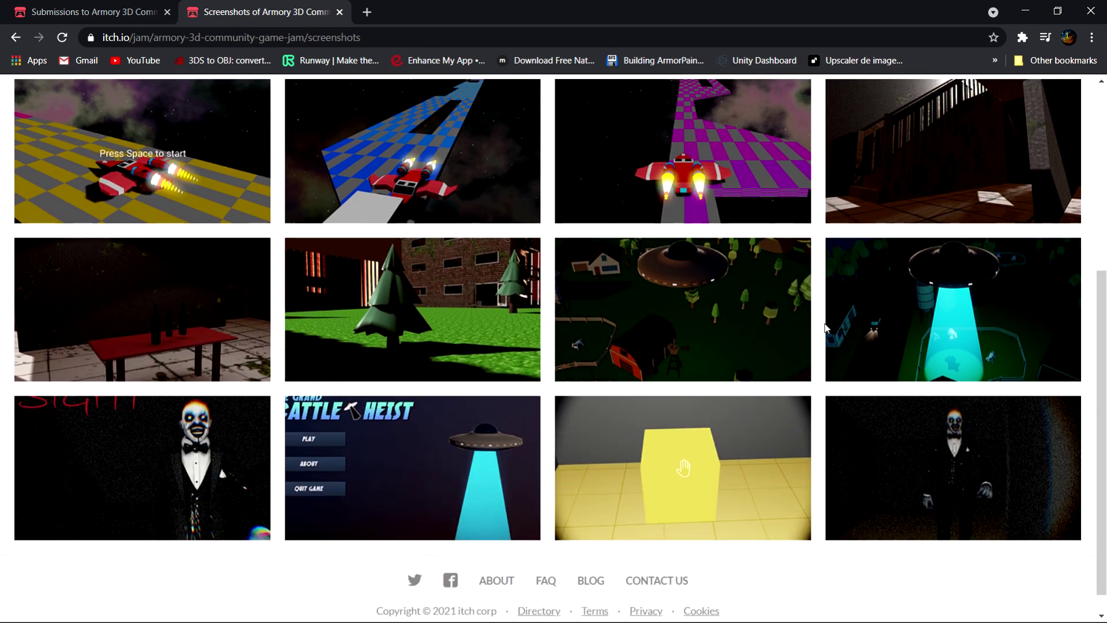
scroll(815, 343, up, 2)
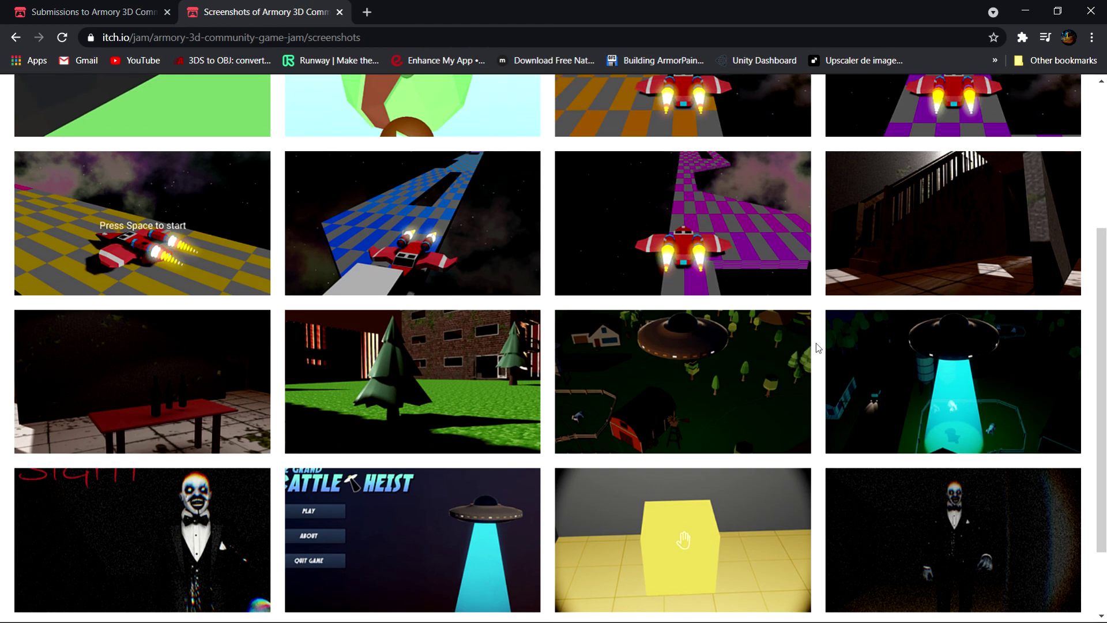
scroll(818, 352, down, 2)
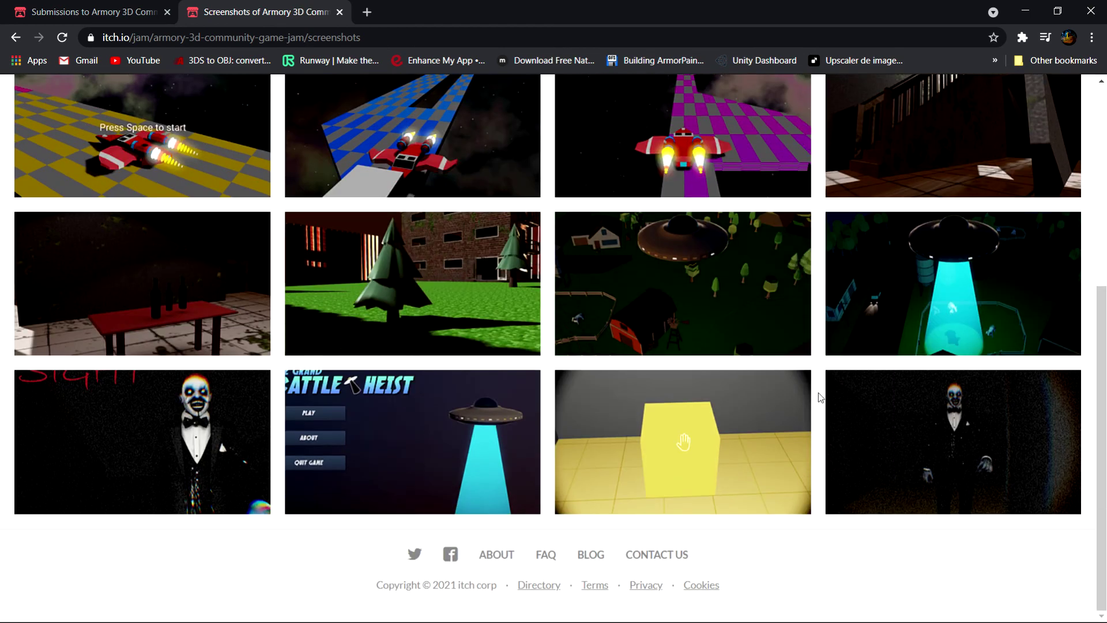
scroll(818, 395, up, 1)
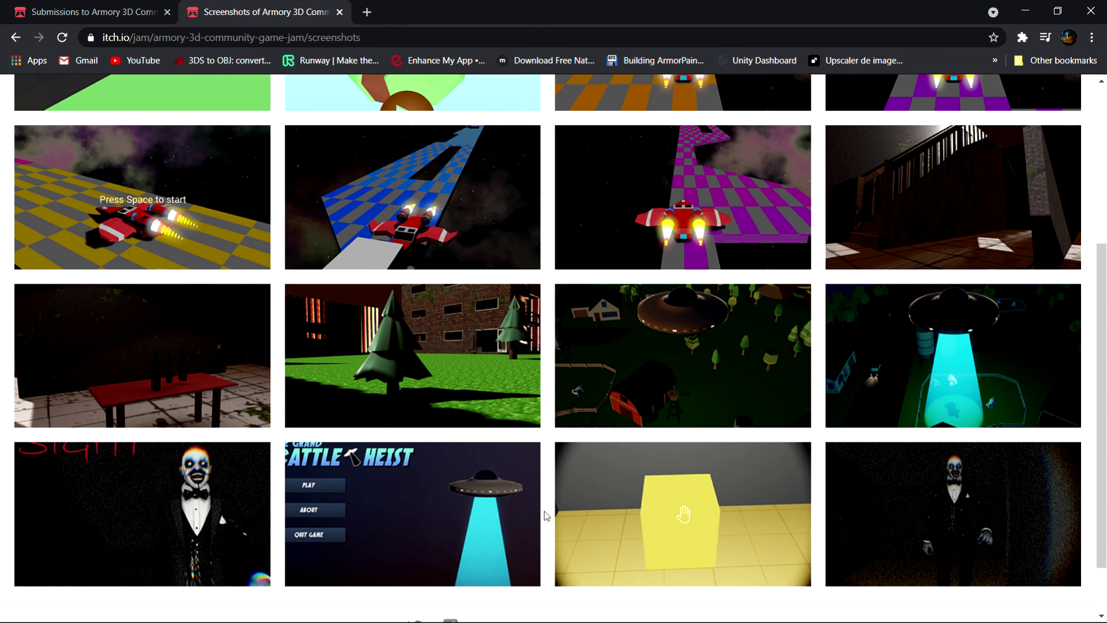
scroll(544, 511, up, 4)
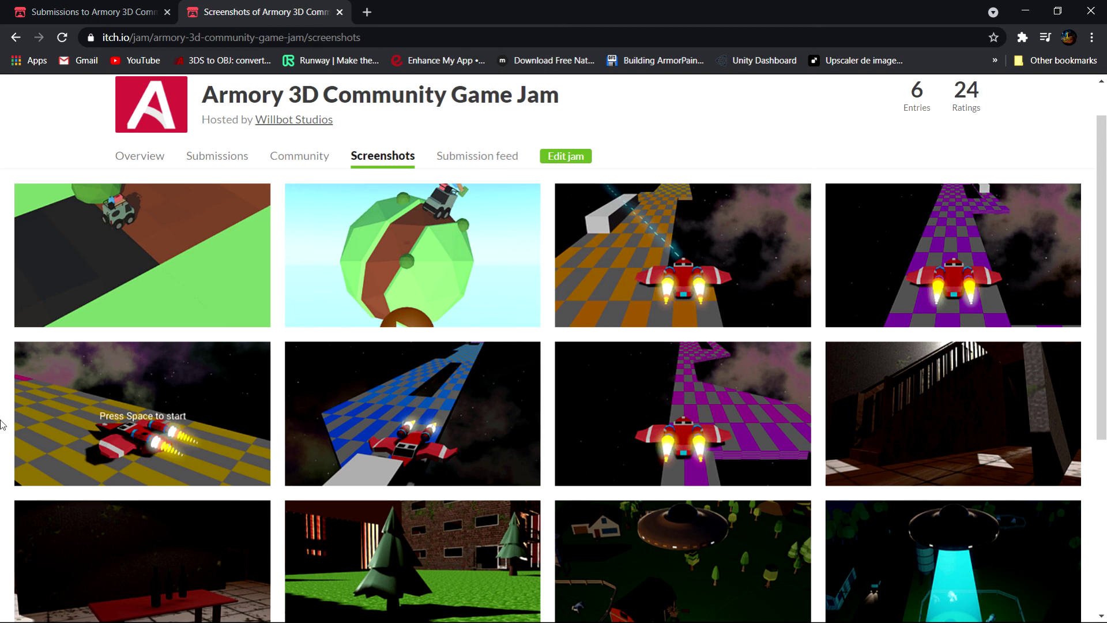
scroll(2, 424, down, 5)
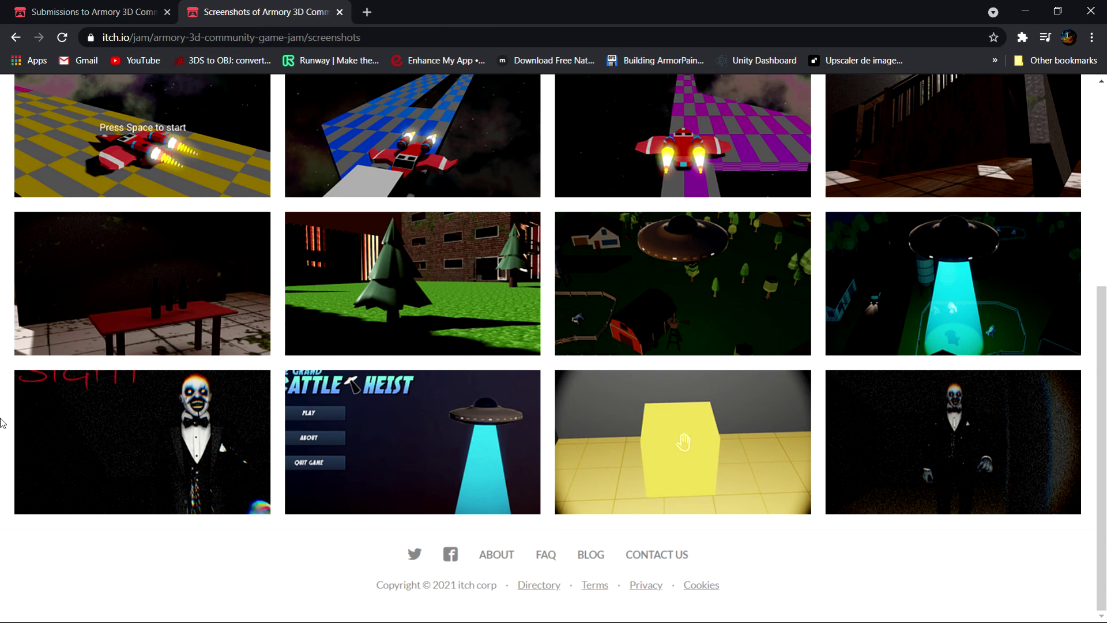
scroll(1, 424, up, 5)
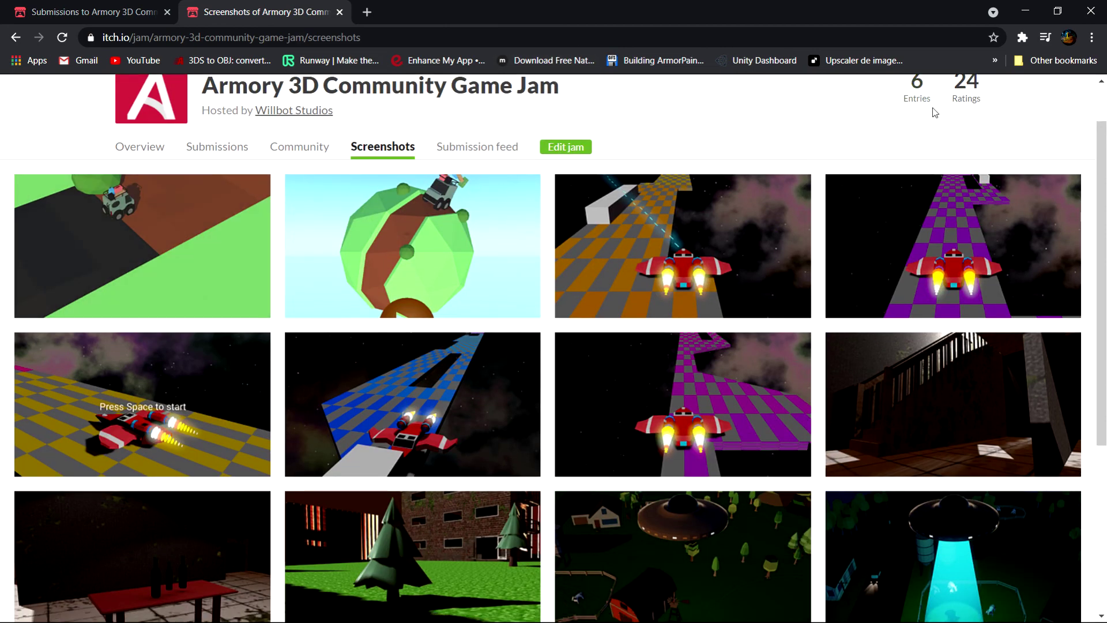
scroll(923, 161, down, 3)
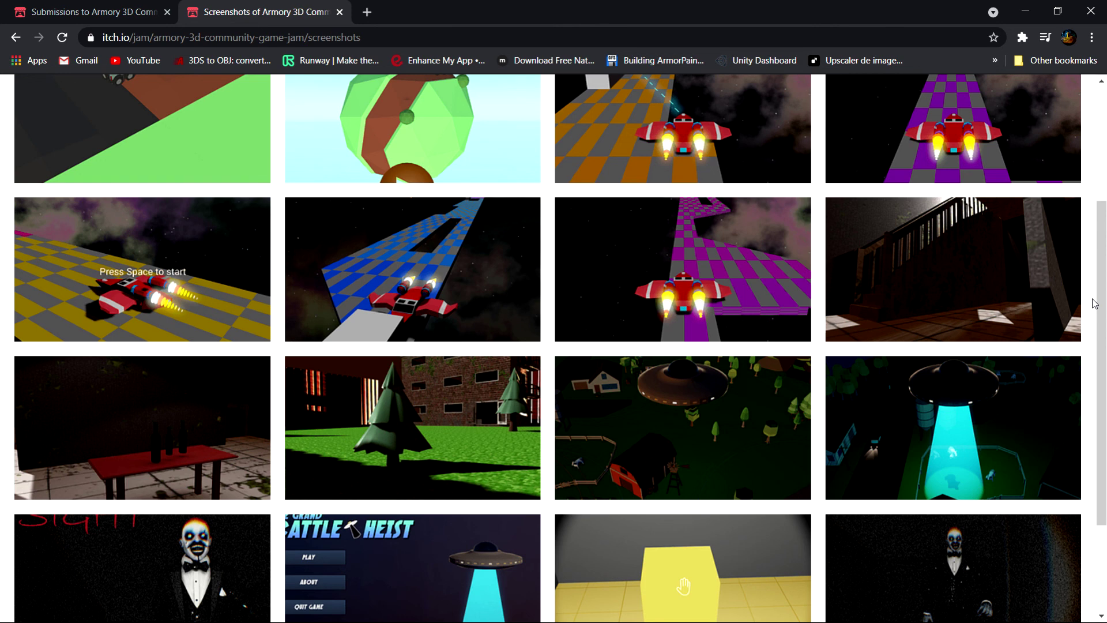
scroll(1094, 303, down, 3)
scroll(1094, 302, up, 3)
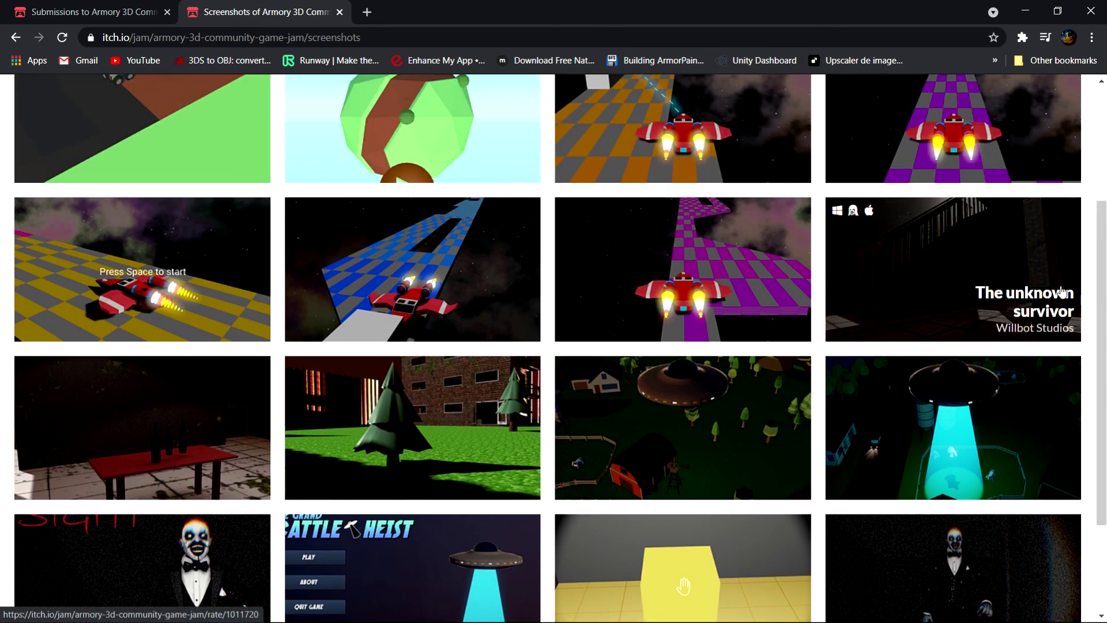
- Minimise the browser to return to Blender's L.2playermove node tree
click(1025, 12)
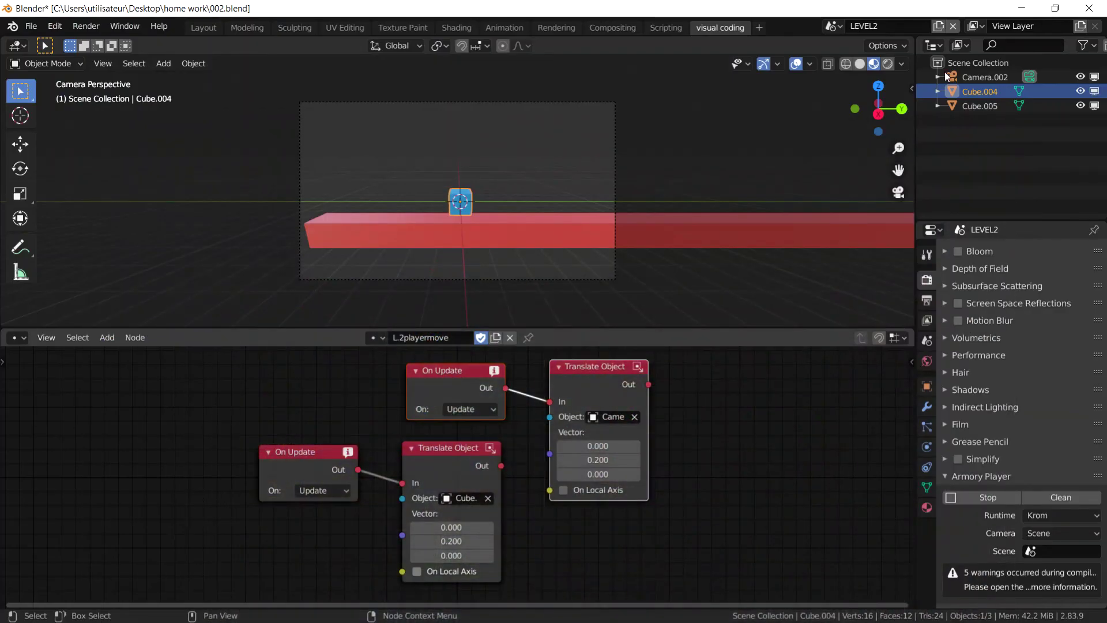